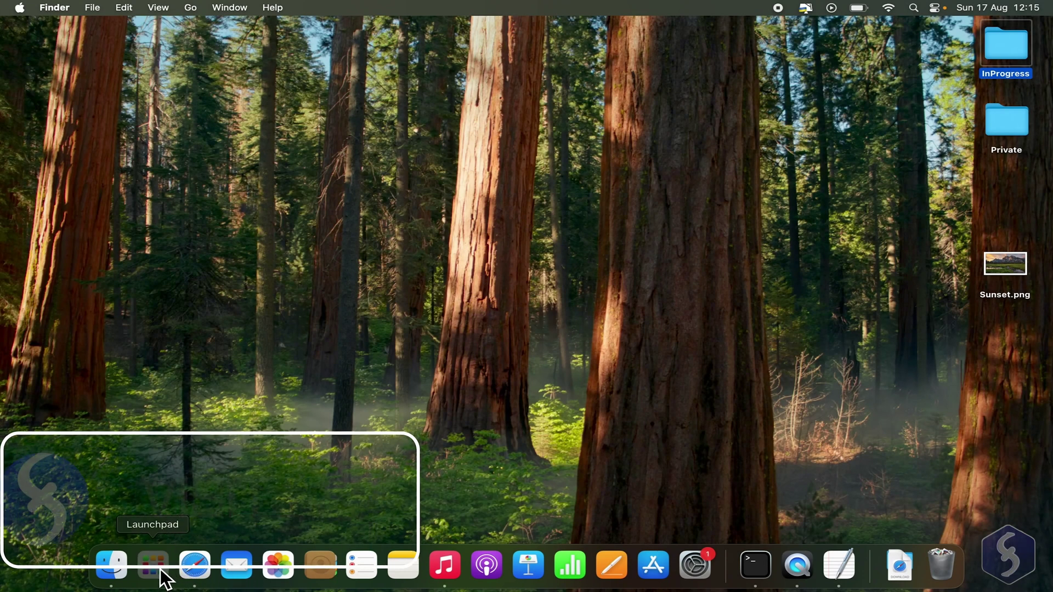
- Launch Logic Pro and browse the Recent, Tutorials and Demo Projects lists
left_click(160, 568)
left_click(658, 171)
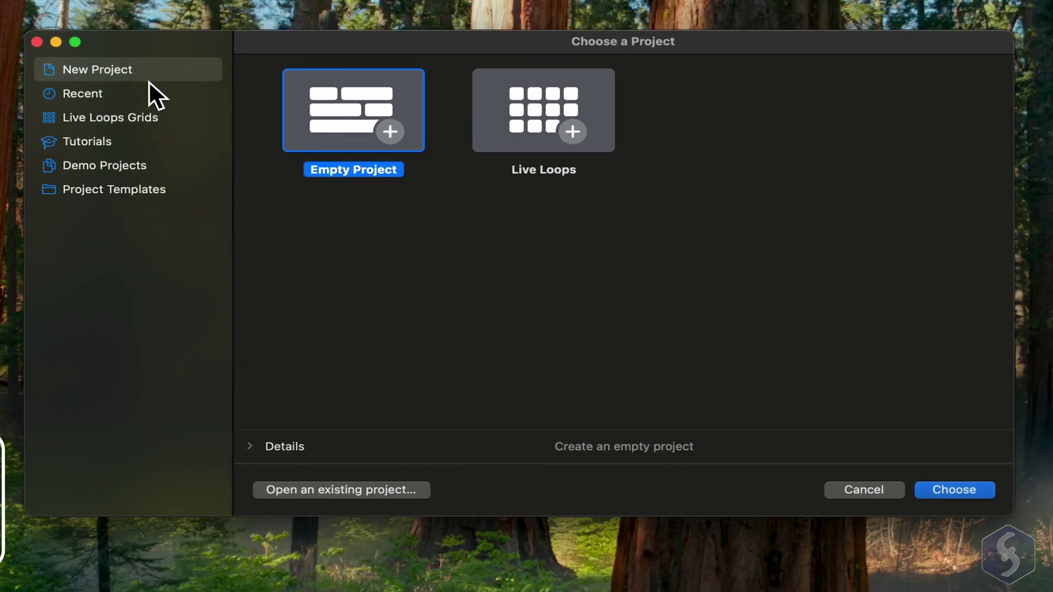
left_click(93, 97)
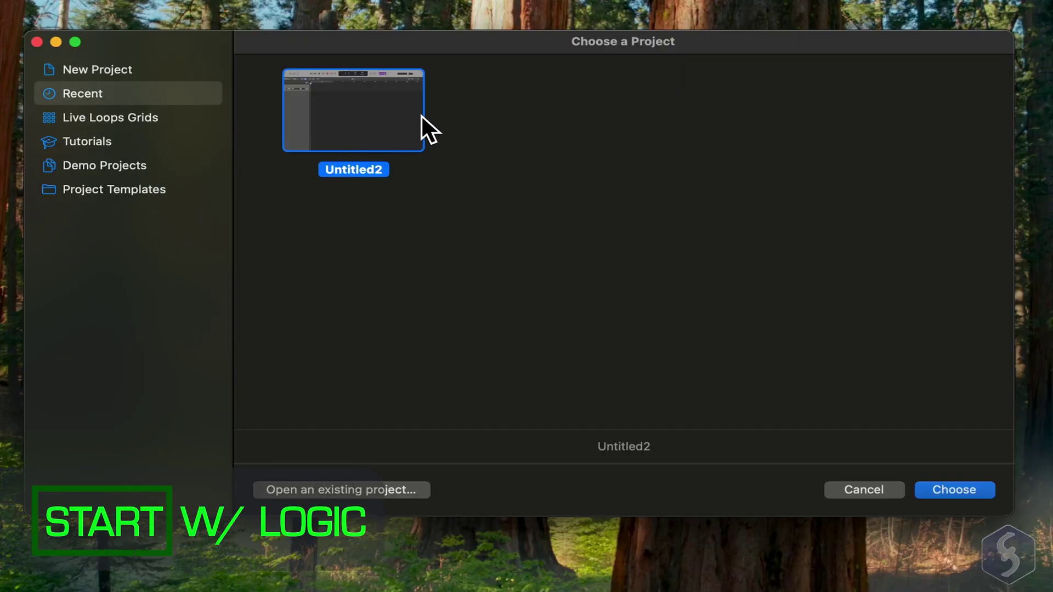
left_click(100, 143)
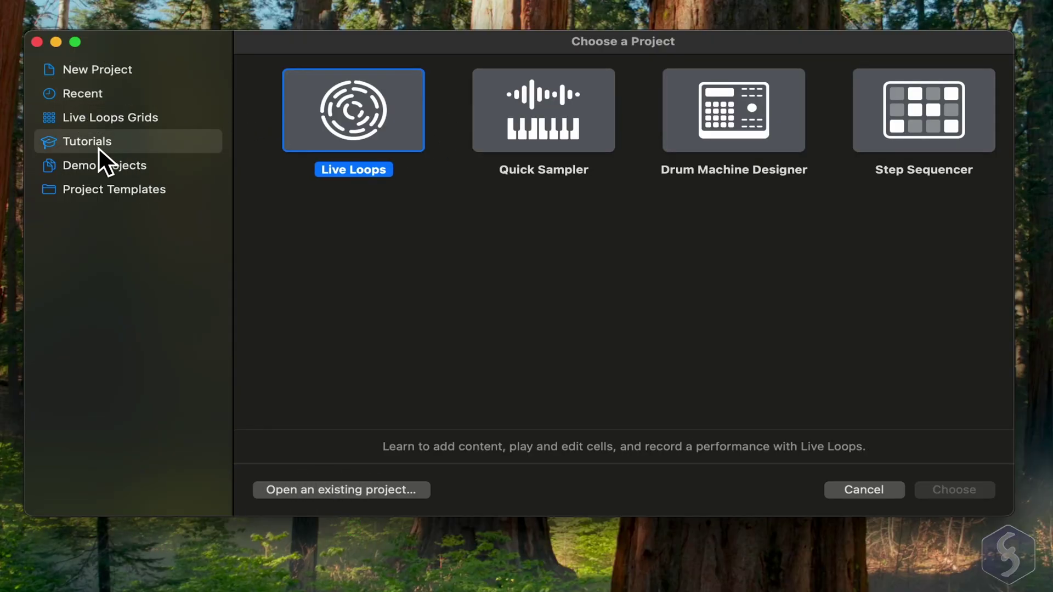
left_click(106, 165)
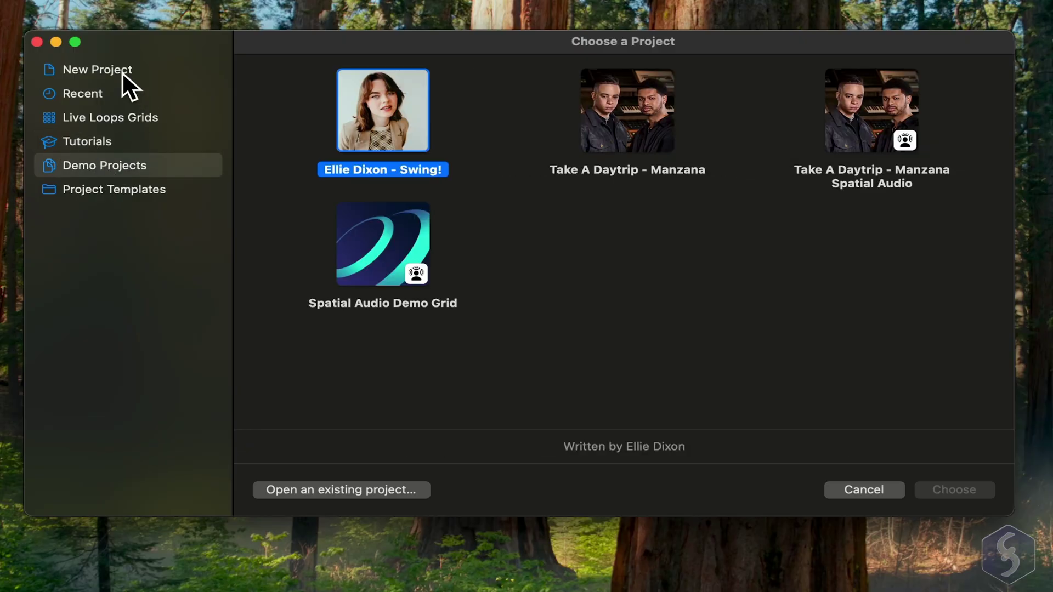
- Compare the Live Loops and Empty Project options under New Project, settling on Empty Project
left_click(121, 72)
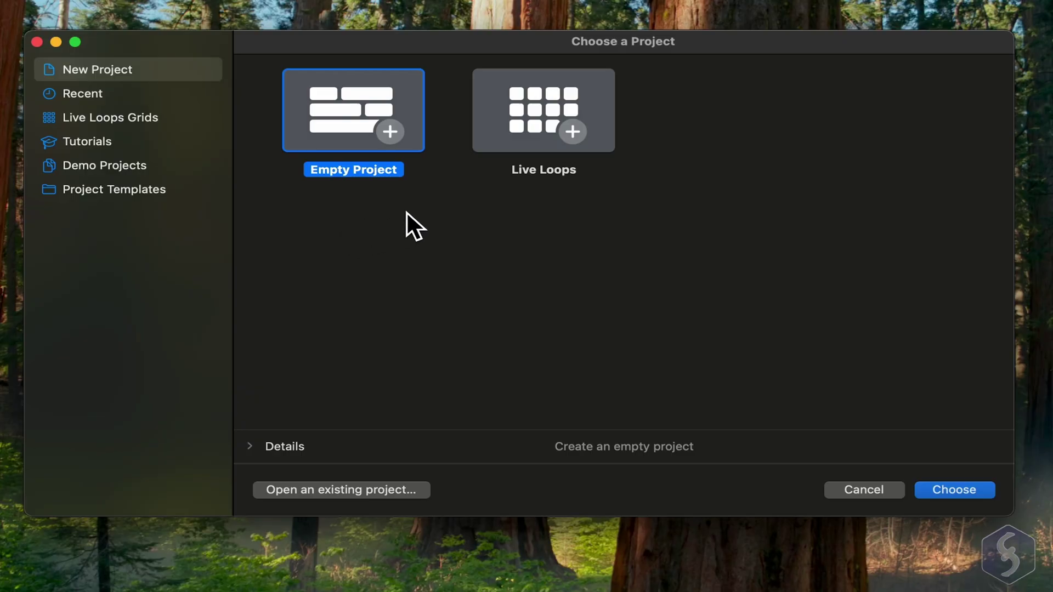
left_click(545, 111)
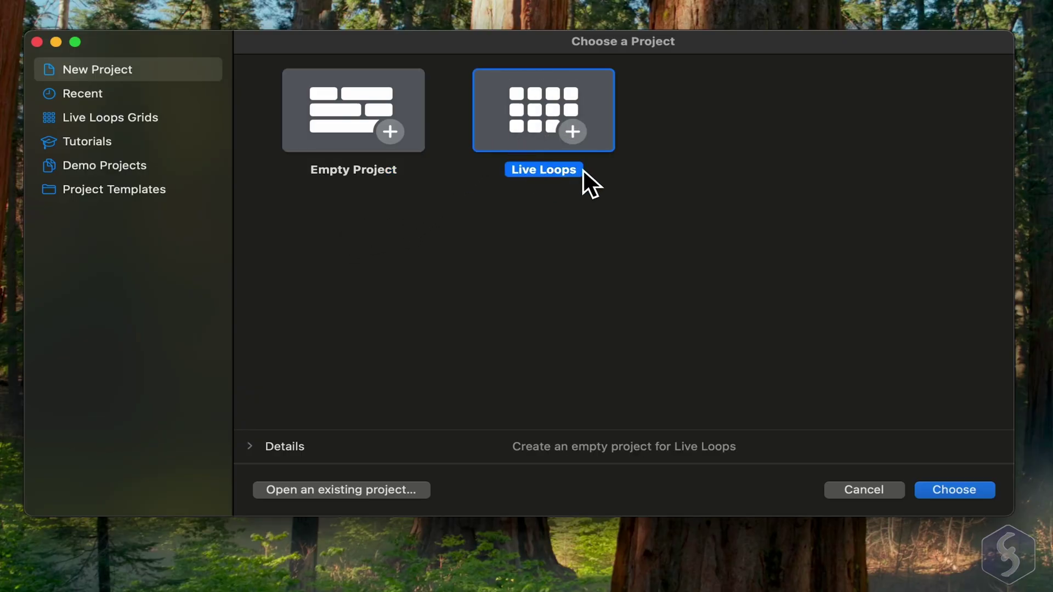
left_click(362, 113)
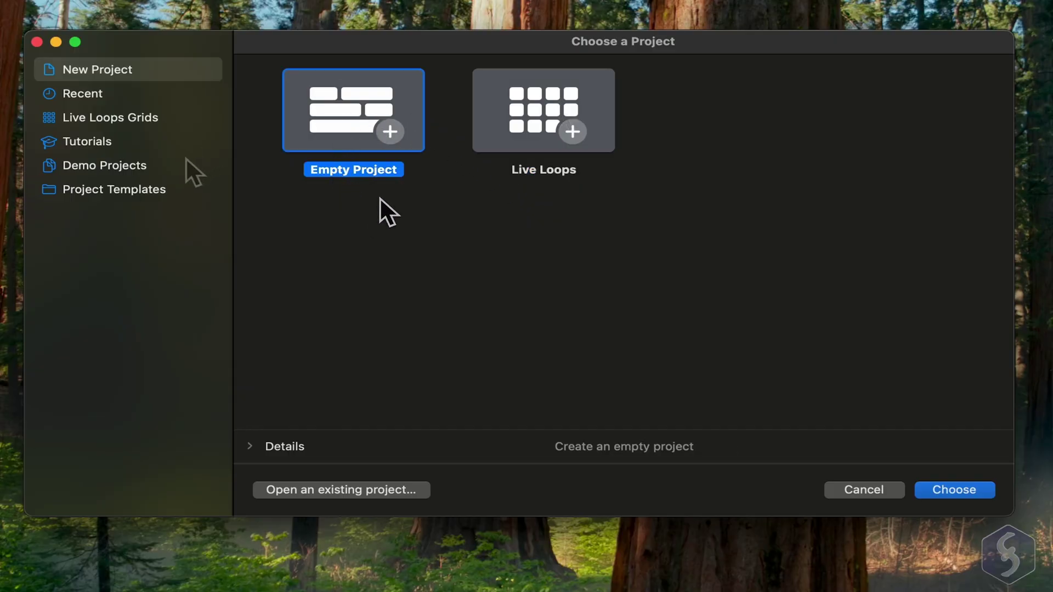
- Preview the Electronic, Songwriter and Multi-Track template descriptions, then return to New Project
left_click(129, 191)
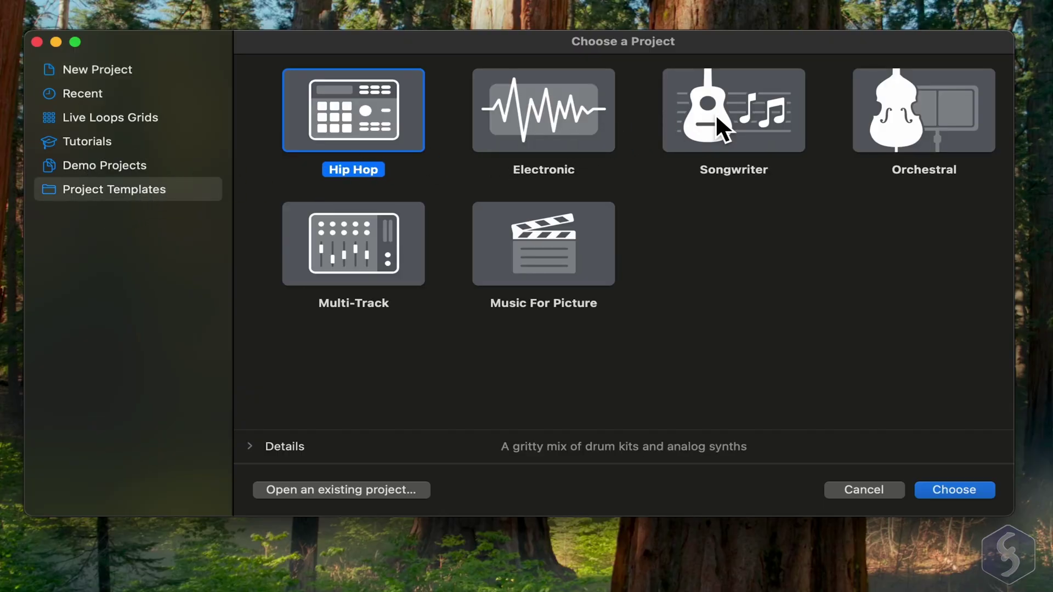
left_click(568, 124)
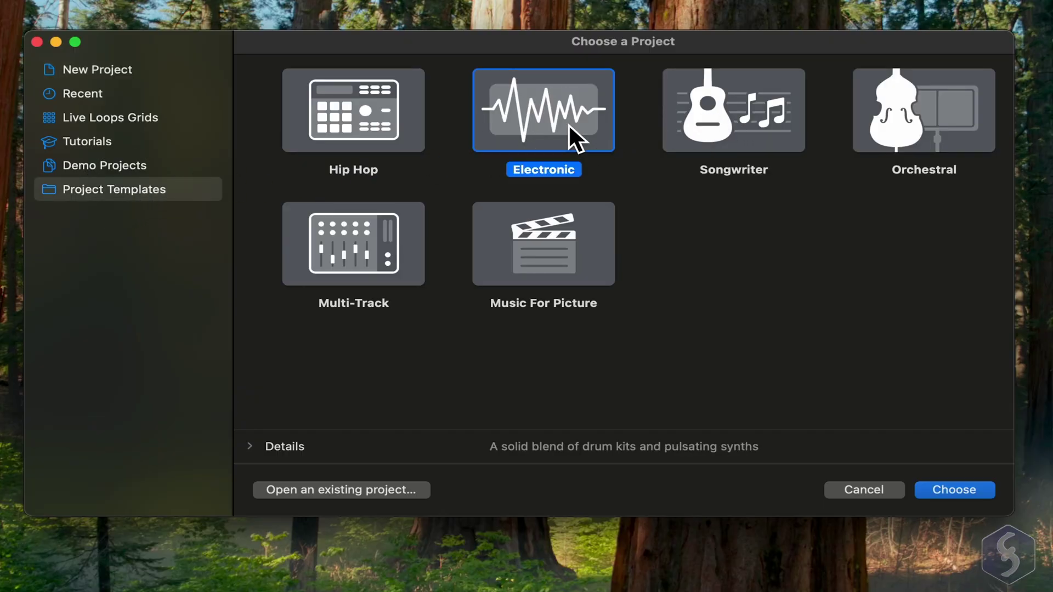
left_click(696, 120)
left_click(307, 225)
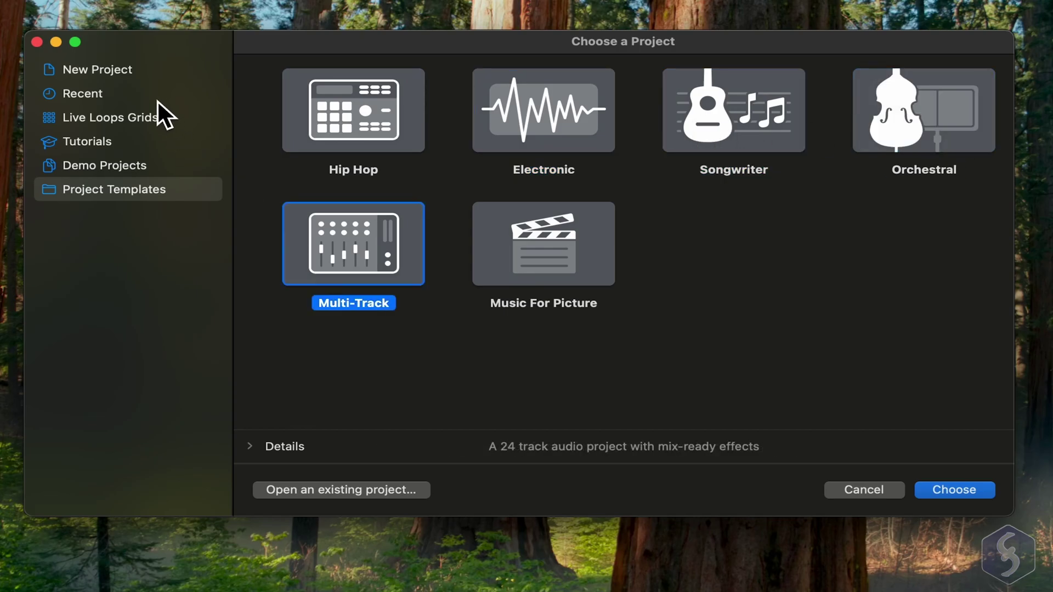
left_click(104, 75)
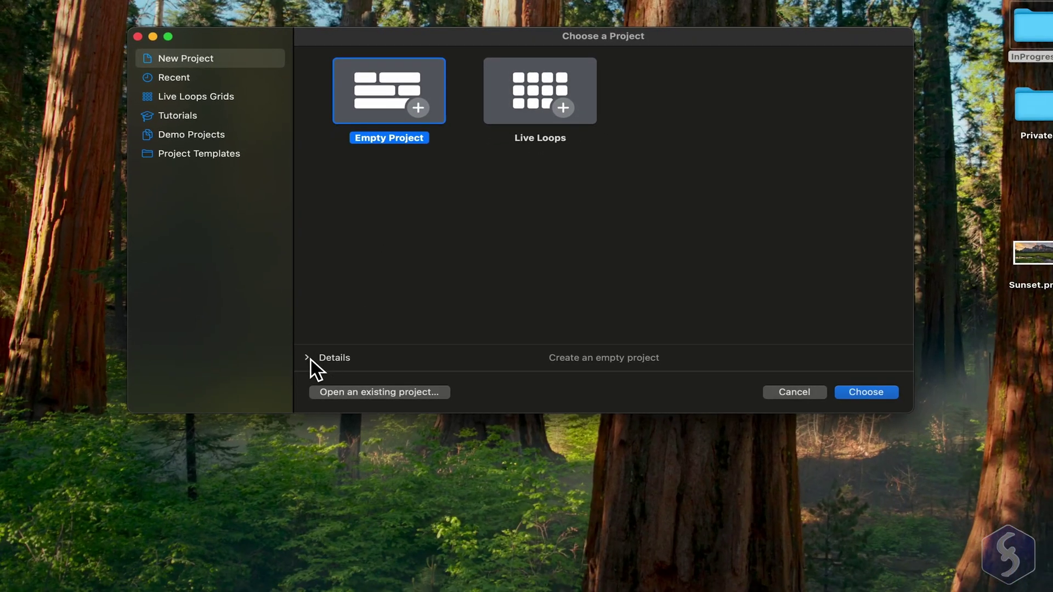
- In the project details, keep C Major key, MacBook Air microphone input and speakers output
left_click(310, 360)
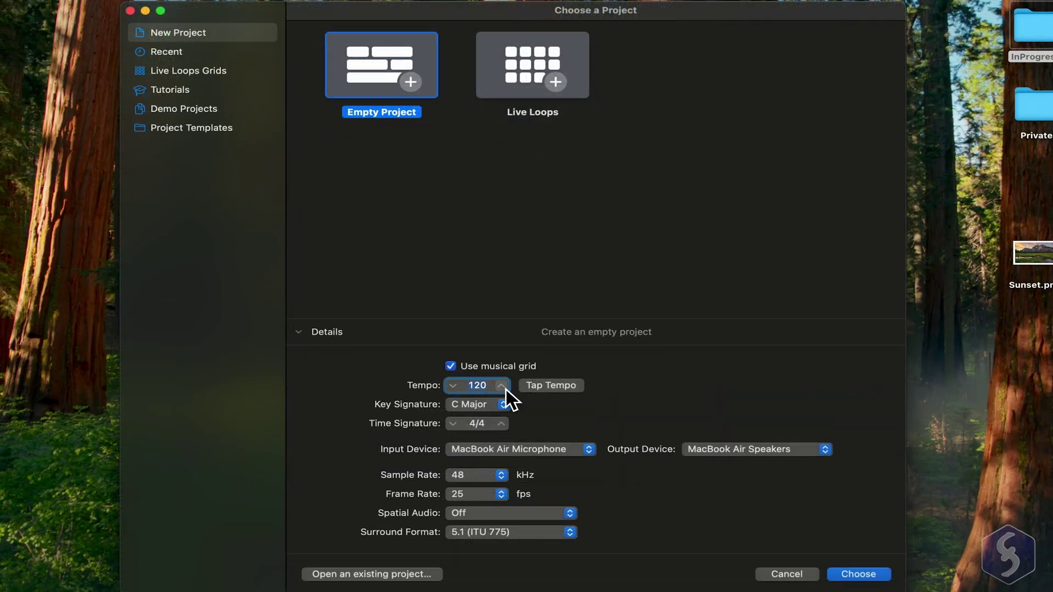
left_click(489, 407)
left_click(489, 408)
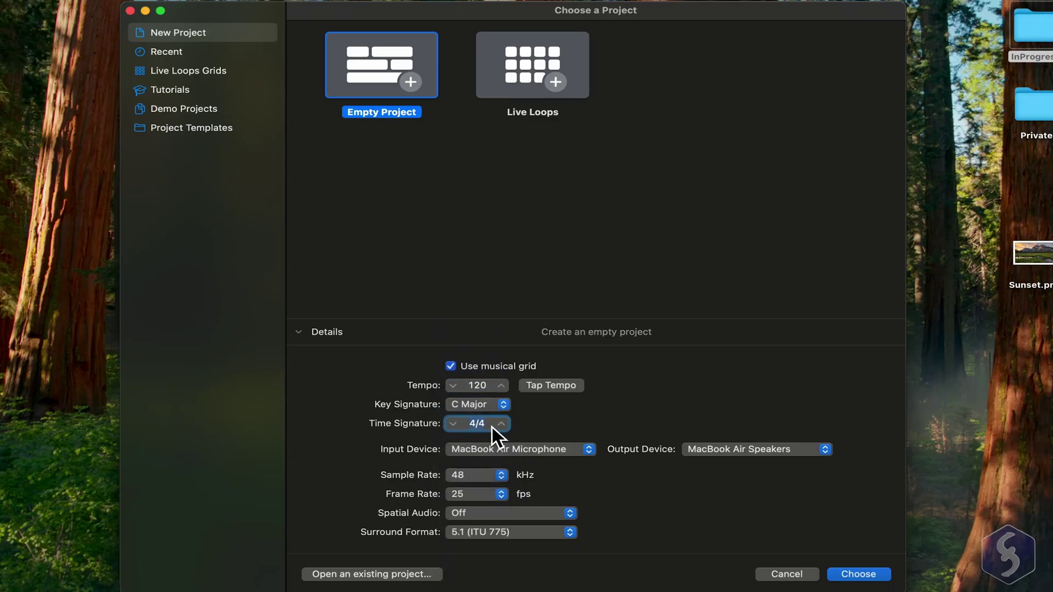
left_click(570, 455)
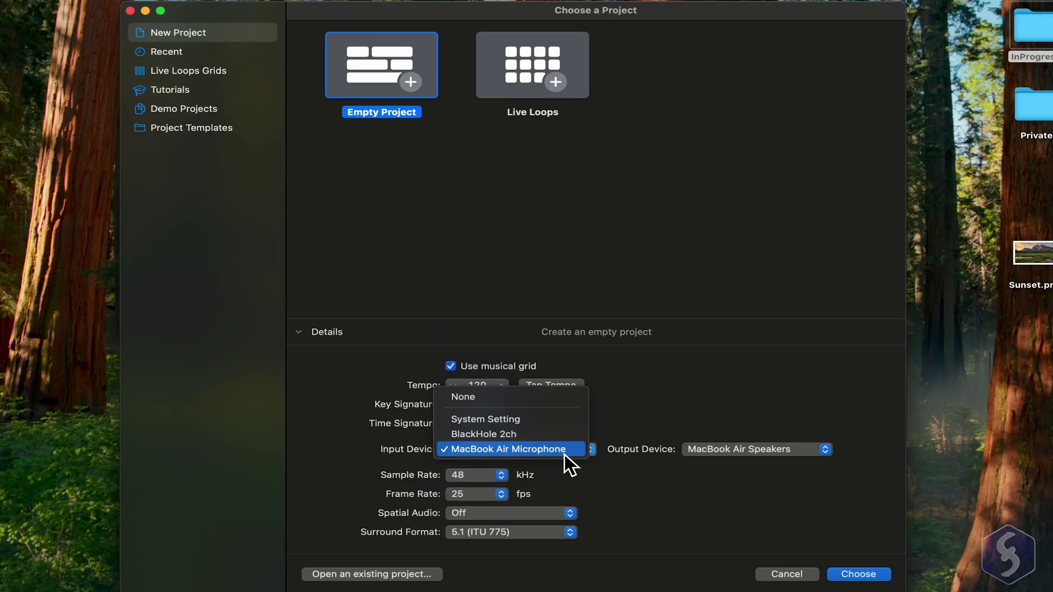
left_click(557, 451)
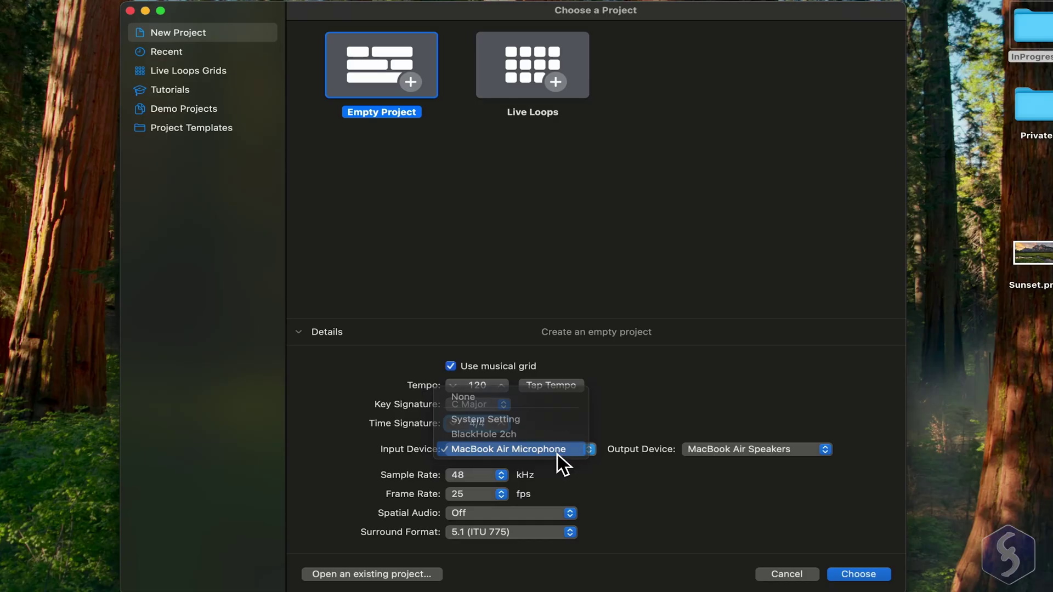
left_click(749, 453)
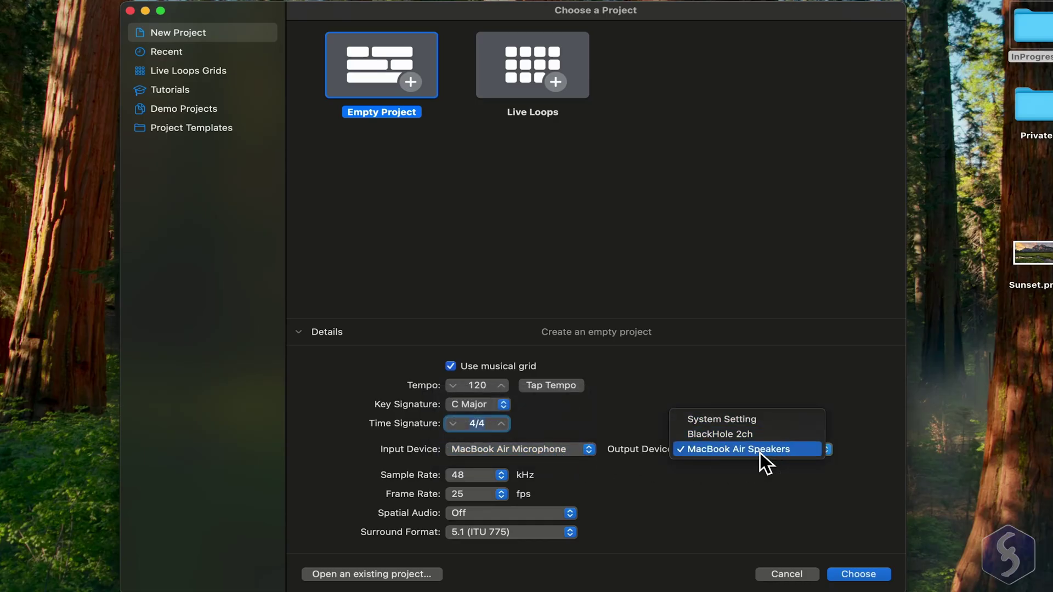
left_click(760, 453)
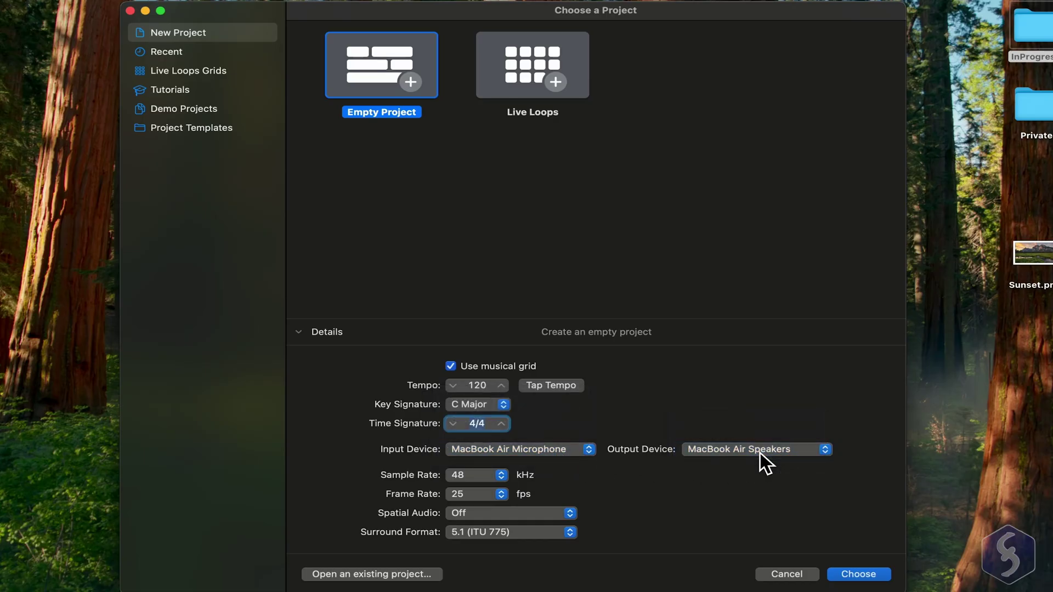
- Keep the 48 kHz sample rate and create the empty project
left_click(479, 482)
left_click(482, 478)
left_click(859, 574)
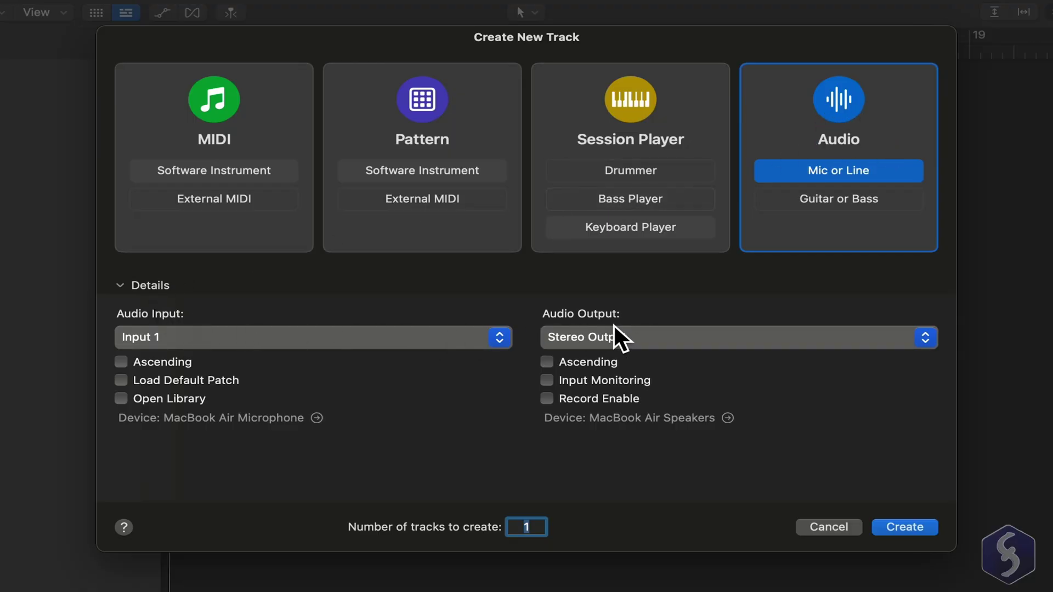
- Create a single Audio Mic or Line track named Audio 1
left_click(915, 527)
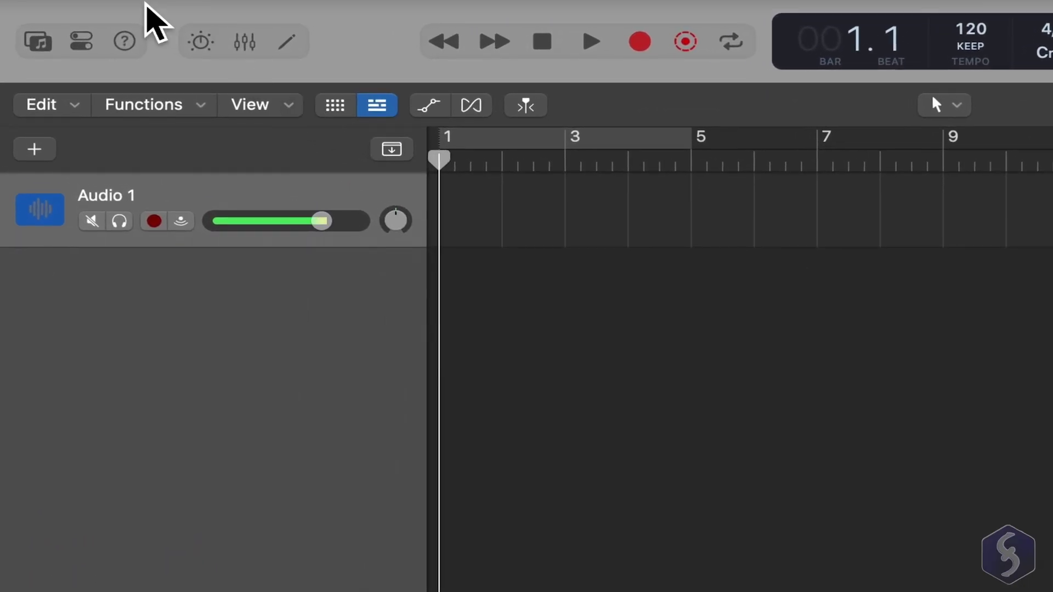
- Tick Enable Complete Features in Logic Pro's Advanced settings
mouse_move(77, 3)
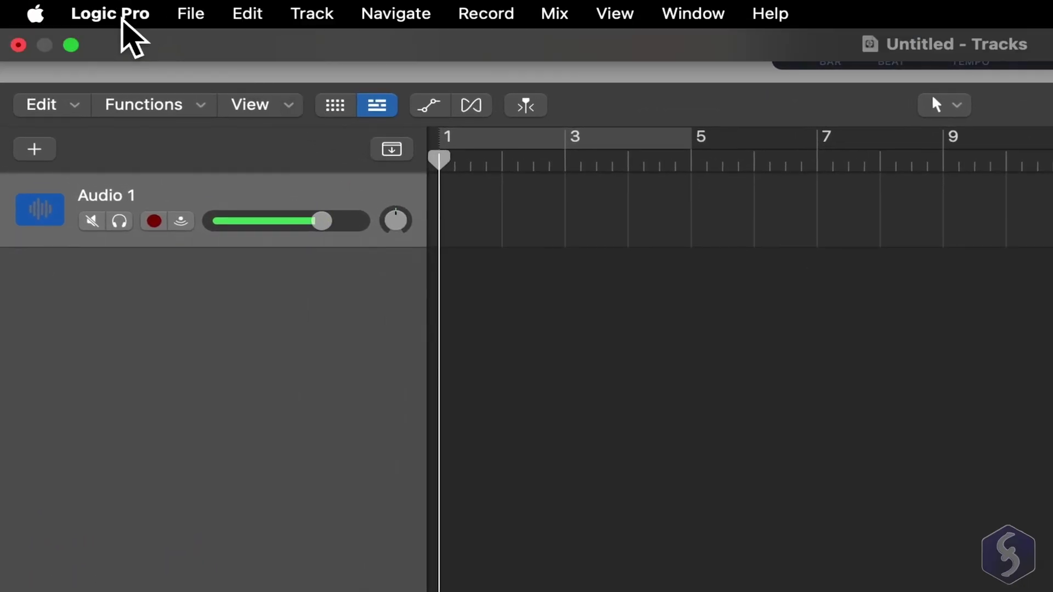
left_click(122, 21)
mouse_move(263, 92)
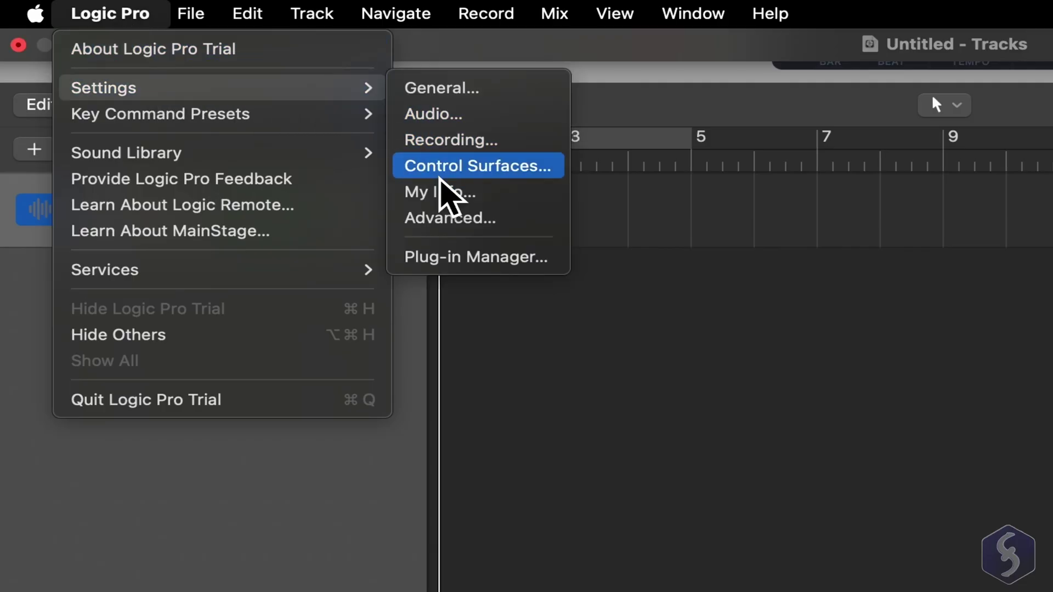
left_click(506, 219)
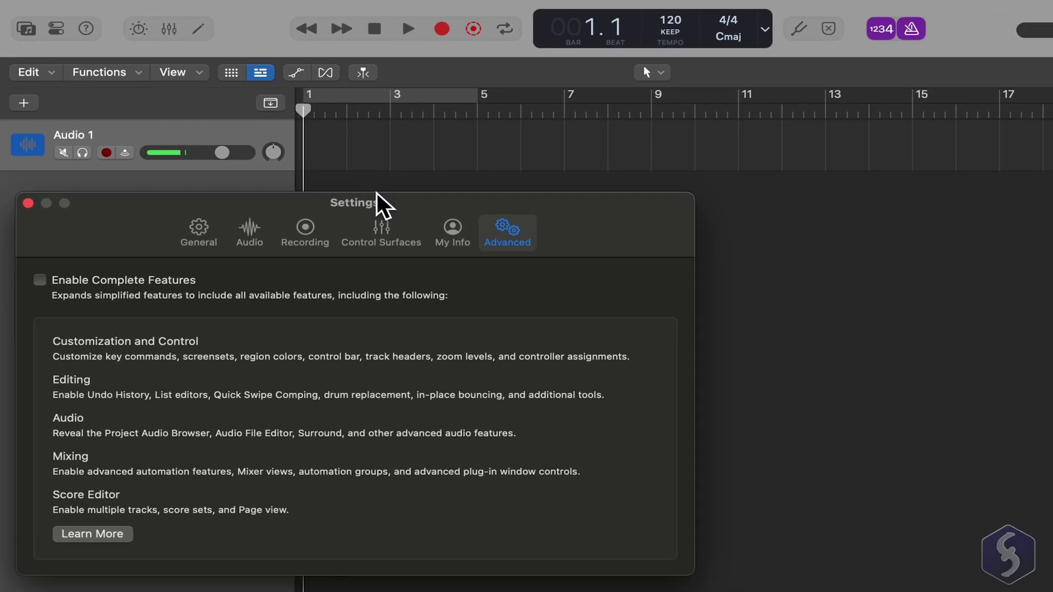
left_click(40, 281)
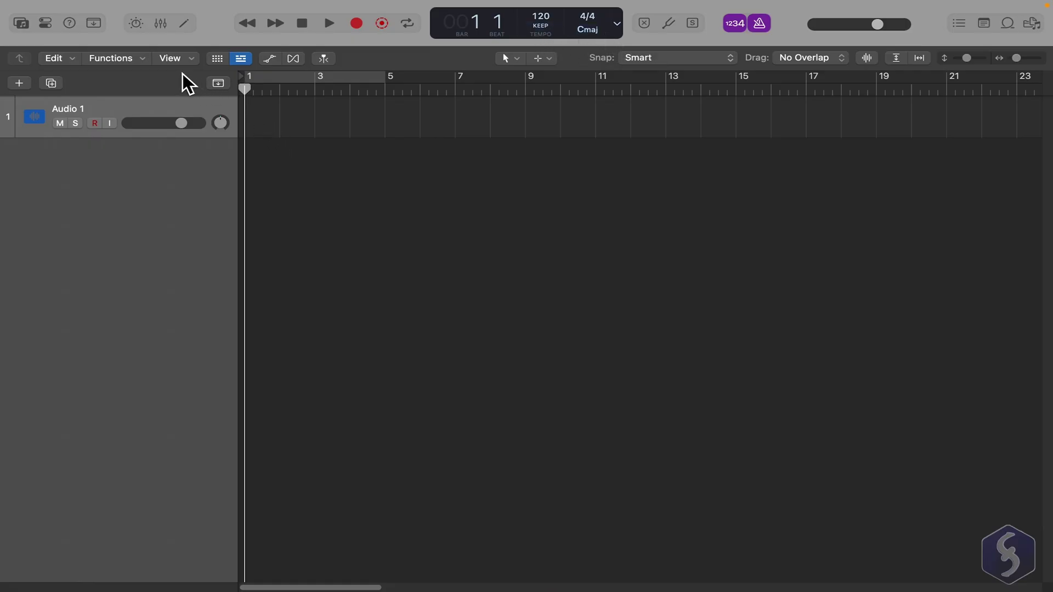
- Show and hide the Library, Inspector and List Editors panels, then turn on Quick Help
left_click(21, 24)
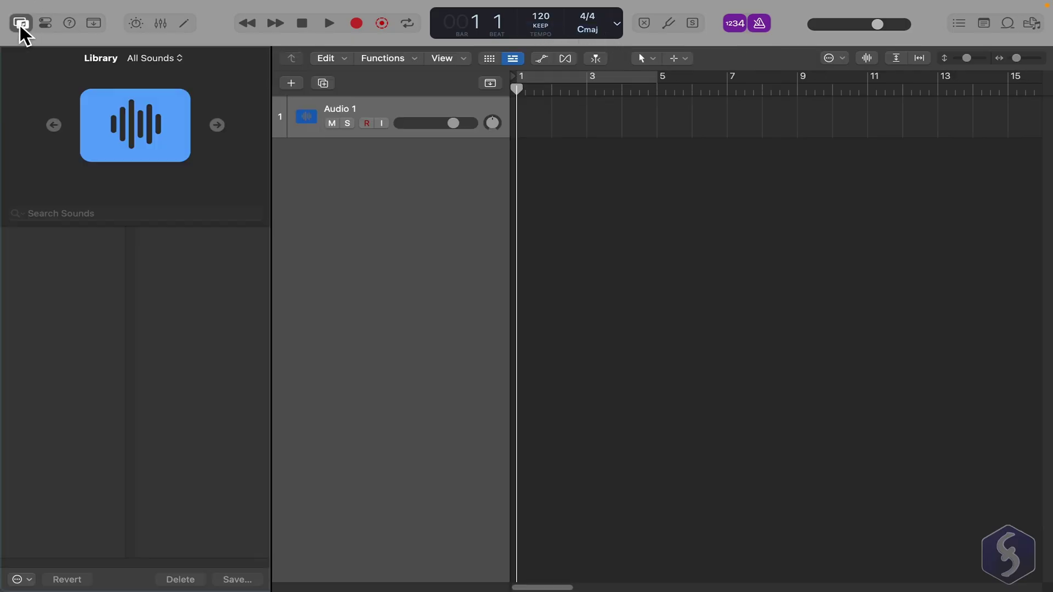
left_click(22, 24)
left_click(45, 23)
left_click(45, 23)
left_click(963, 25)
left_click(963, 25)
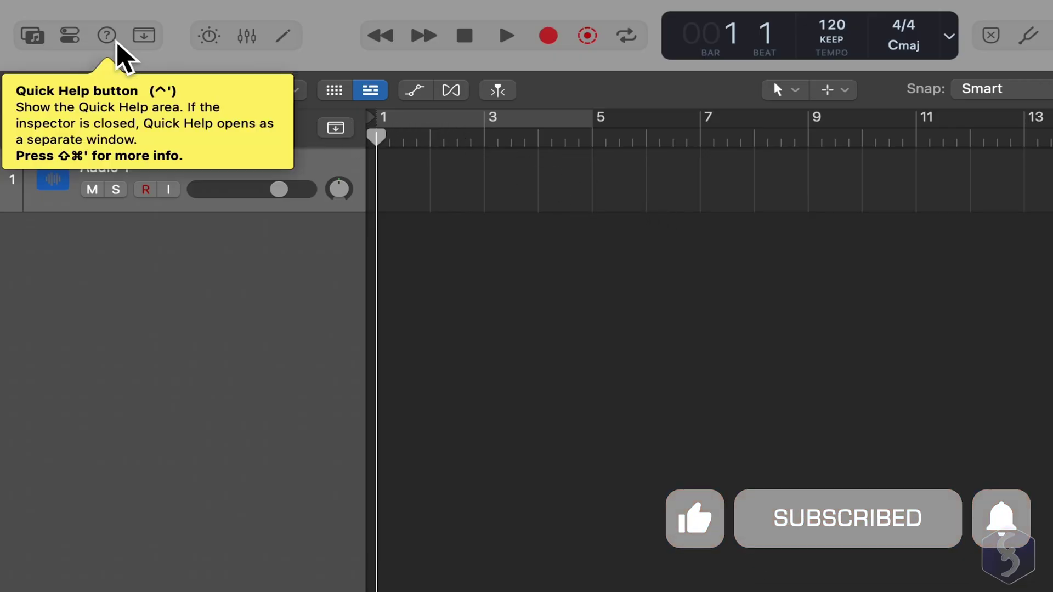
left_click(107, 36)
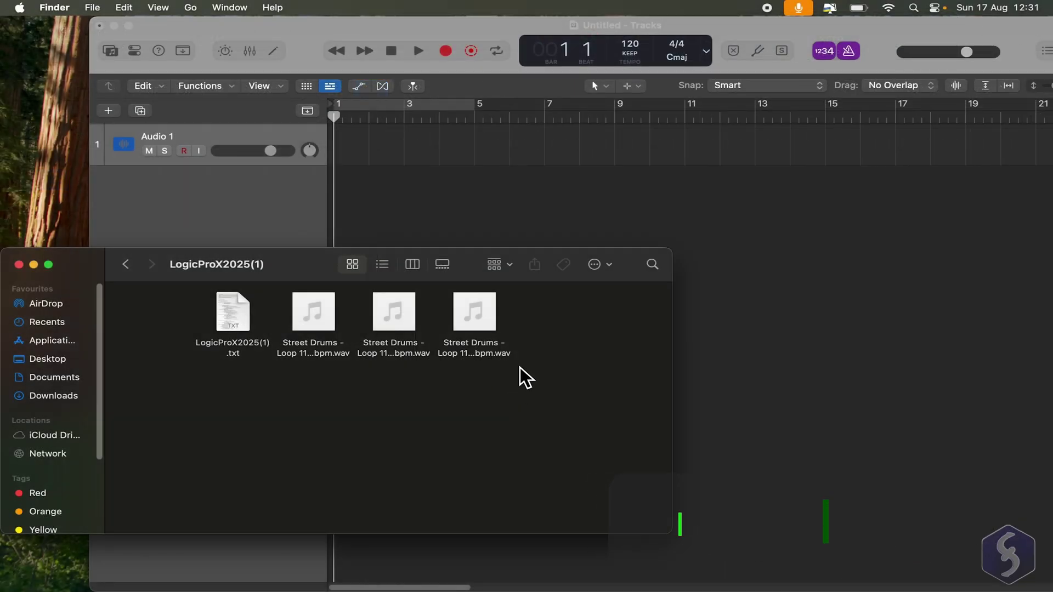
- Import the three Street Drums Loop 11 WAV files, each onto its own new track
left_click_drag(525, 376, 340, 153)
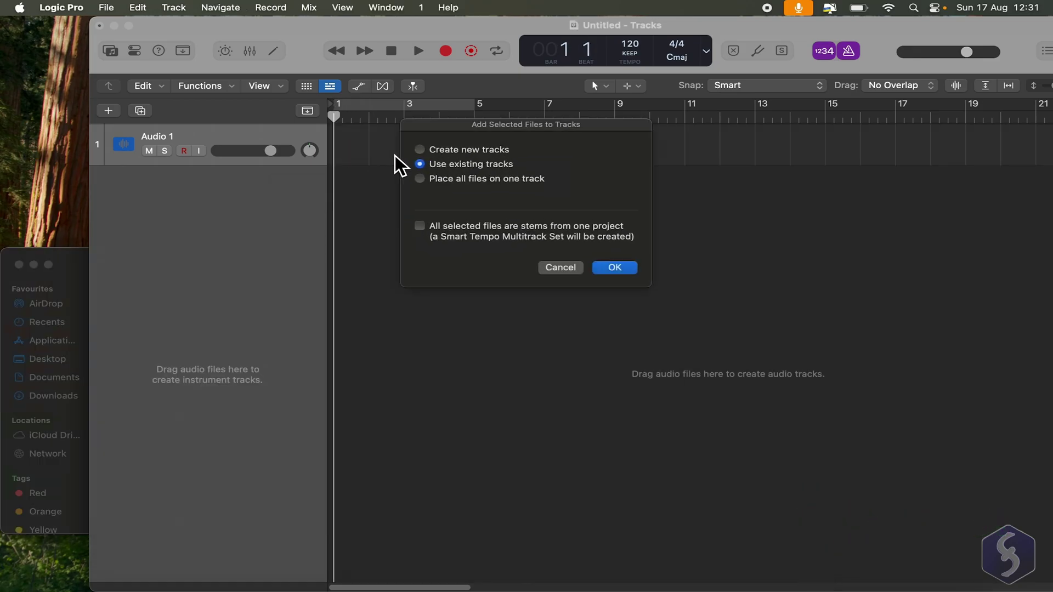
left_click(494, 154)
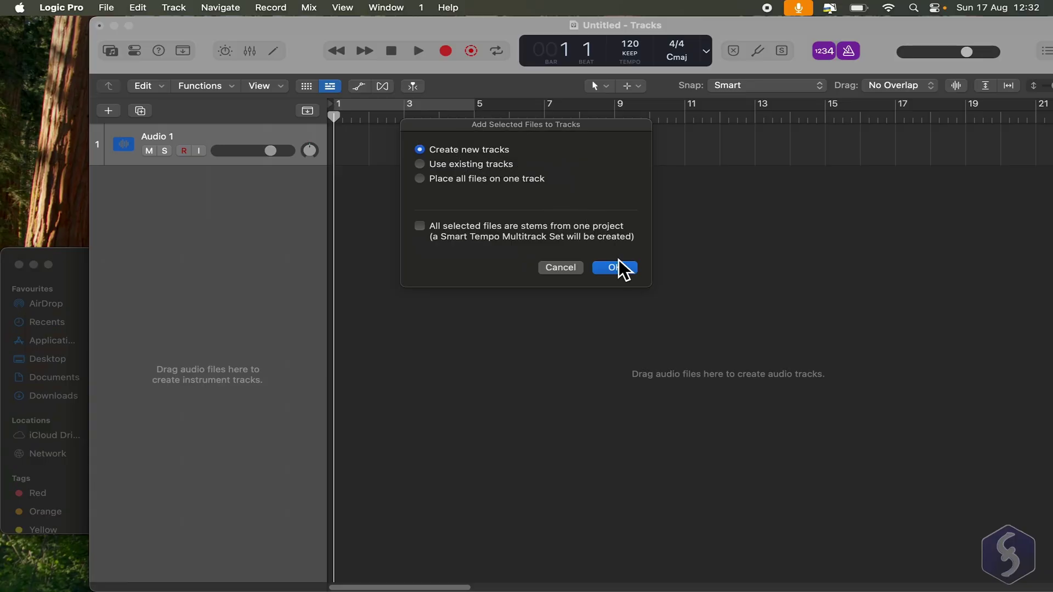
left_click(624, 272)
key("super+ctrl+f")
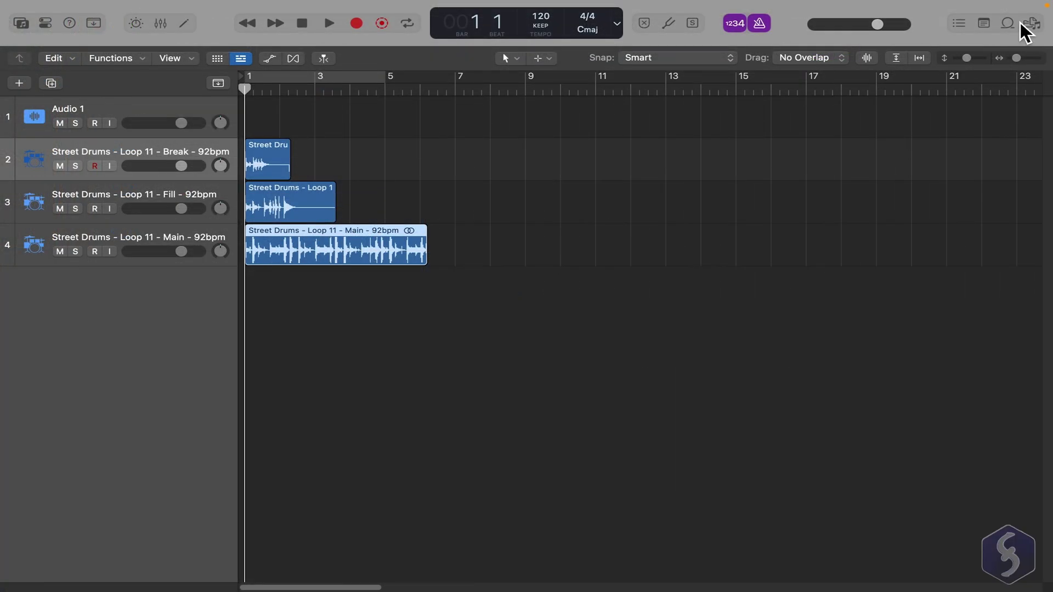
- Preview 4th Dimension Beat 01 and 02, add Beat 02 as a fifth track, enable cycle
left_click(1009, 25)
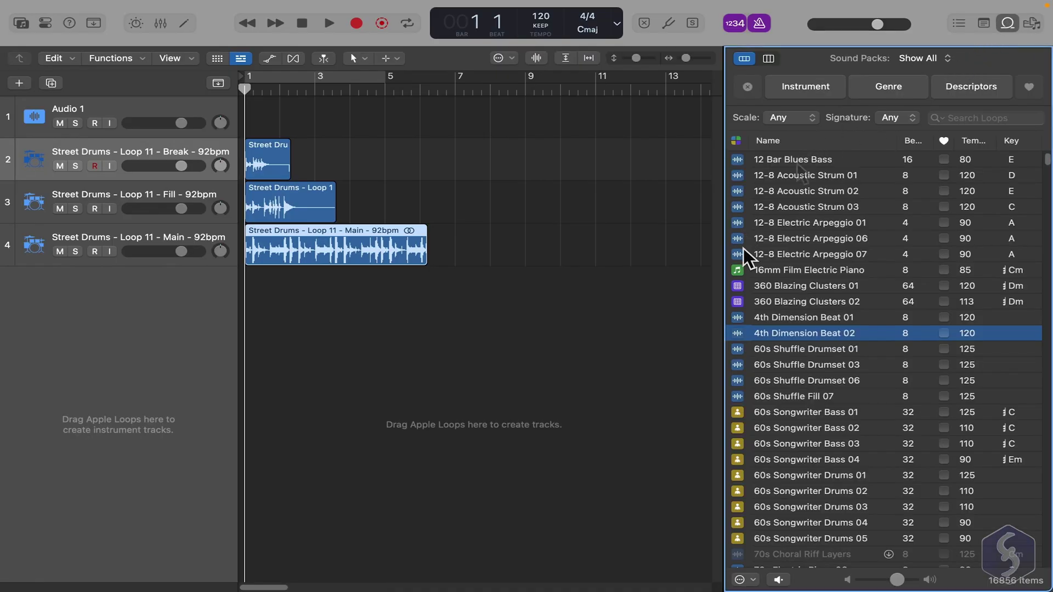
left_click(791, 322)
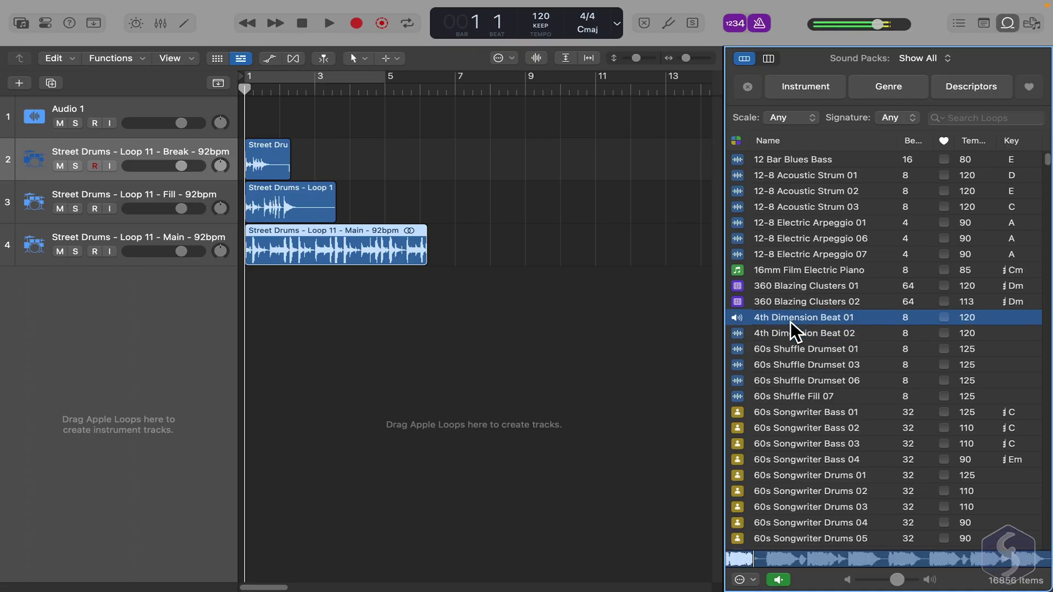
left_click(792, 336)
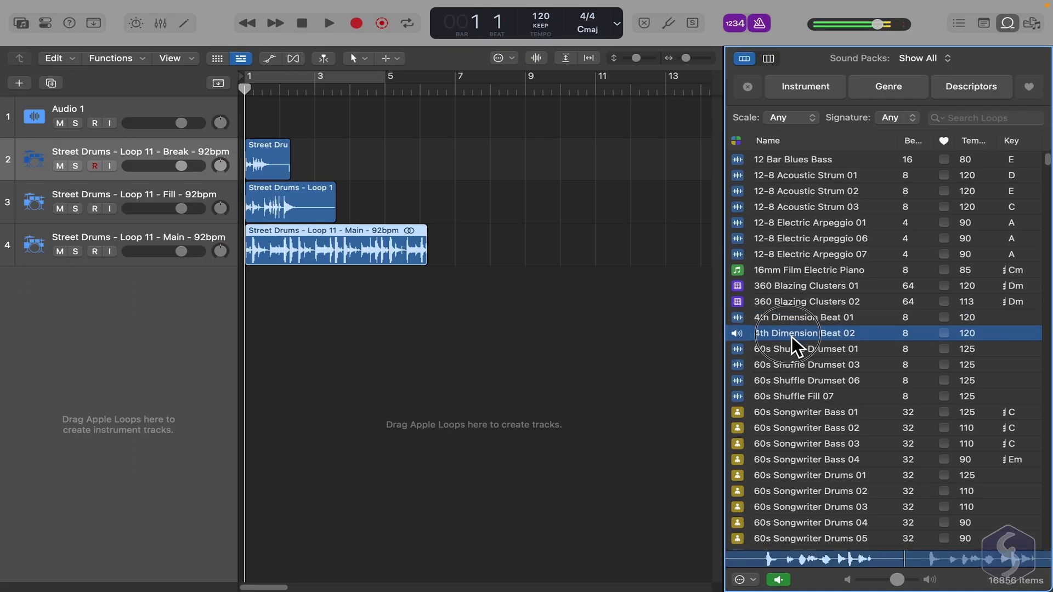
left_click_drag(791, 337, 253, 296)
left_click(1007, 23)
key("c")
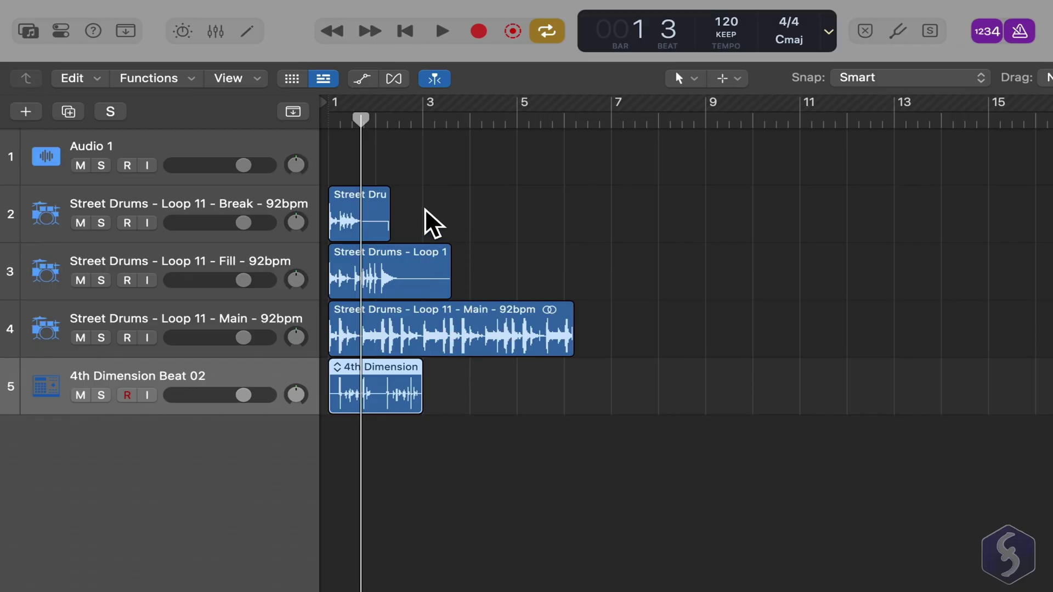
- Select the Main, Fill, Break and 4th Dimension regions in turn, then turn cycle looping off
left_click(413, 351)
left_click(407, 292)
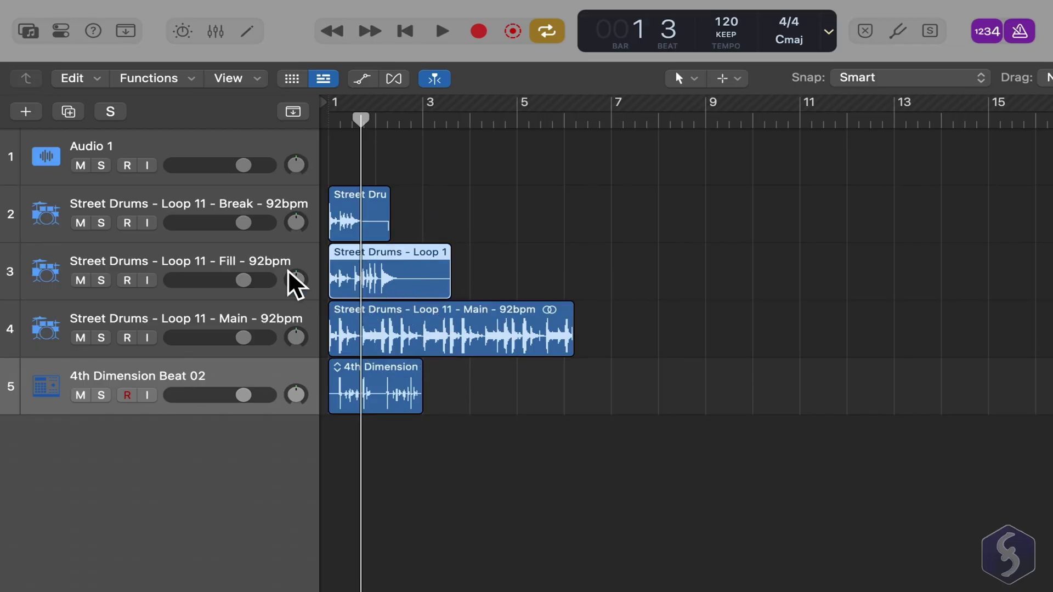
left_click(354, 225)
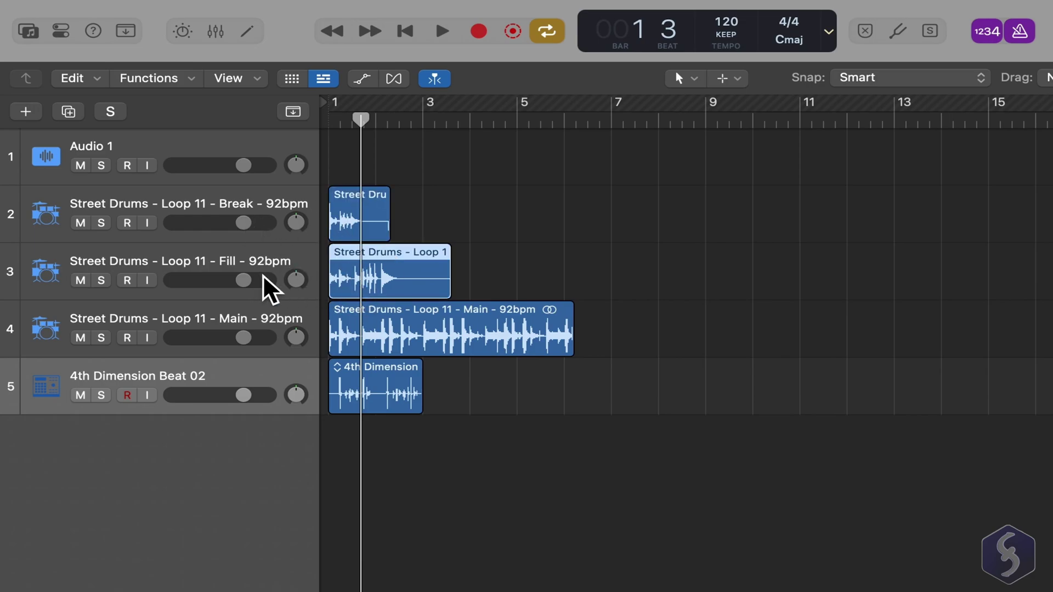
left_click(401, 332)
left_click(381, 384)
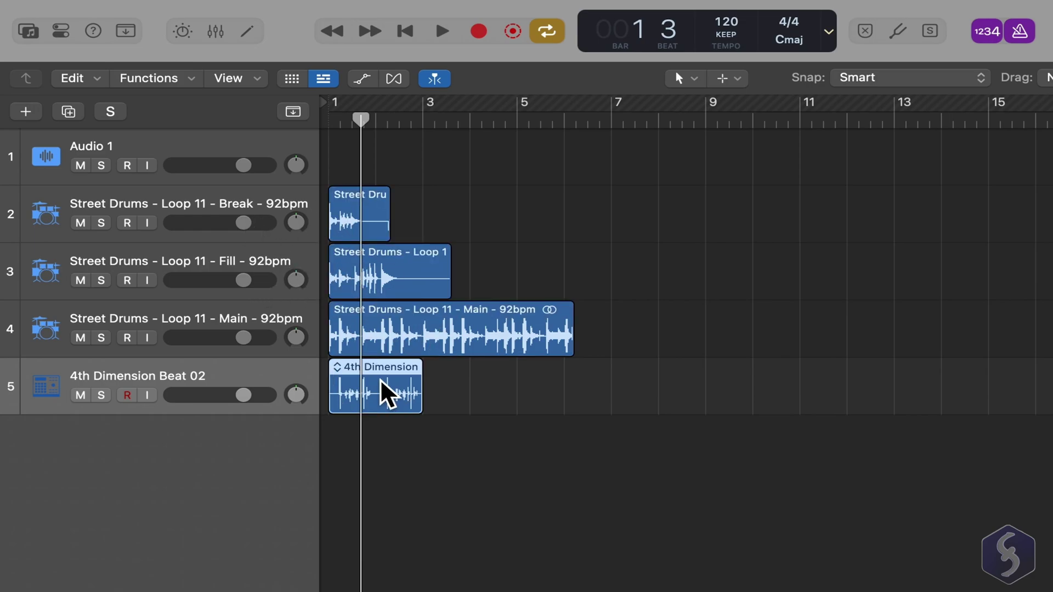
left_click(386, 342)
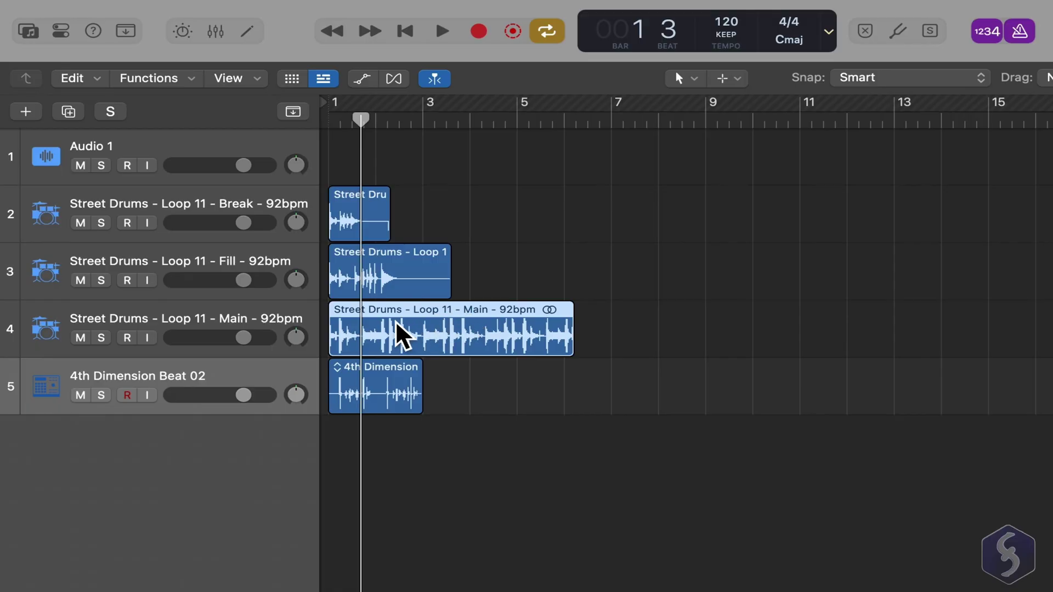
key("c")
- Move the playhead around bars 1–3, return to the start and play briefly
left_click(343, 120)
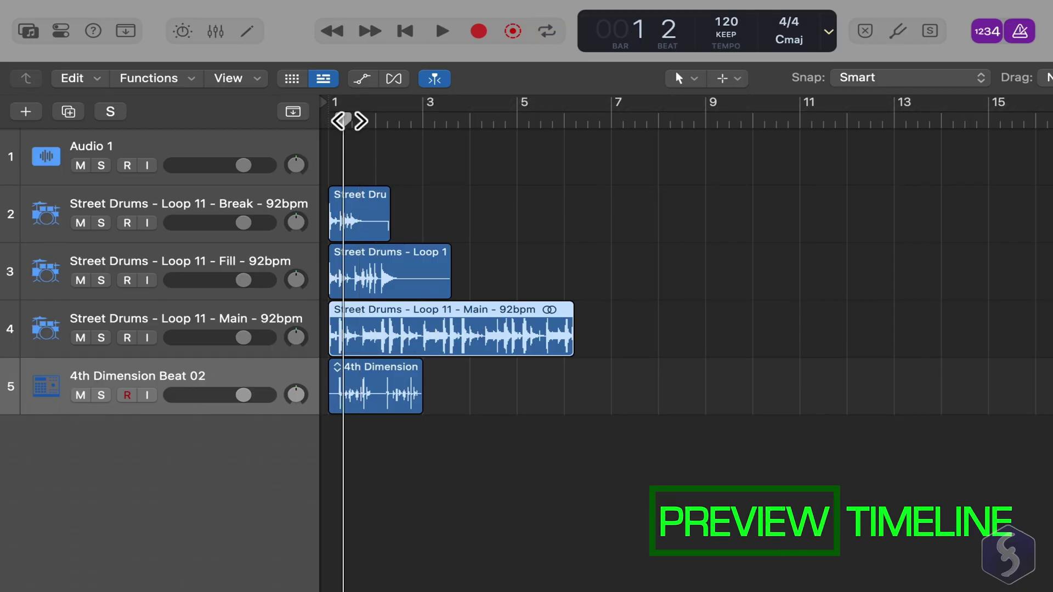
left_click(382, 122)
left_click(439, 121)
left_click(332, 120)
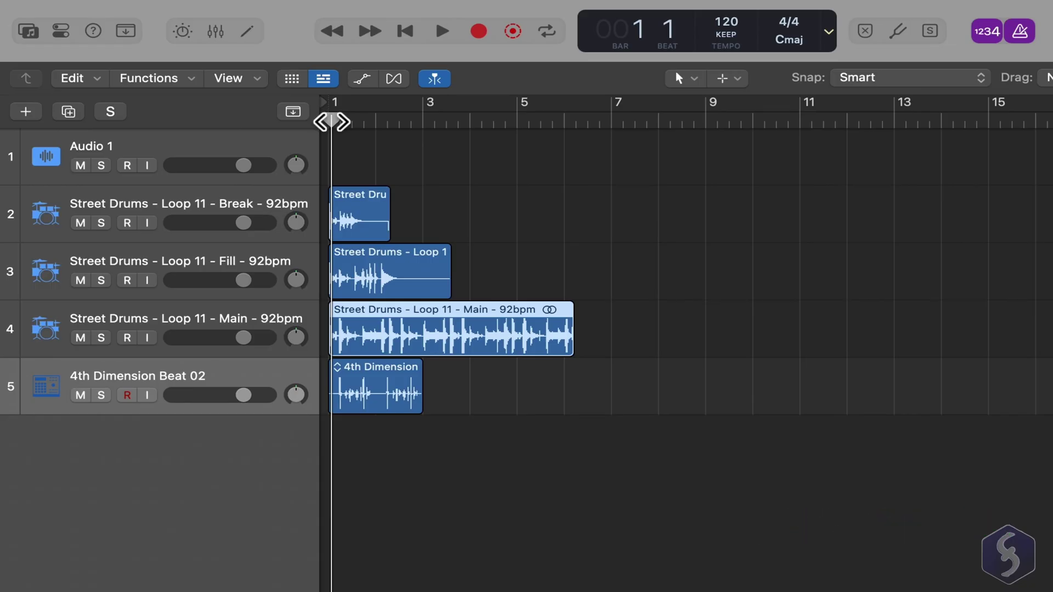
left_click(443, 32)
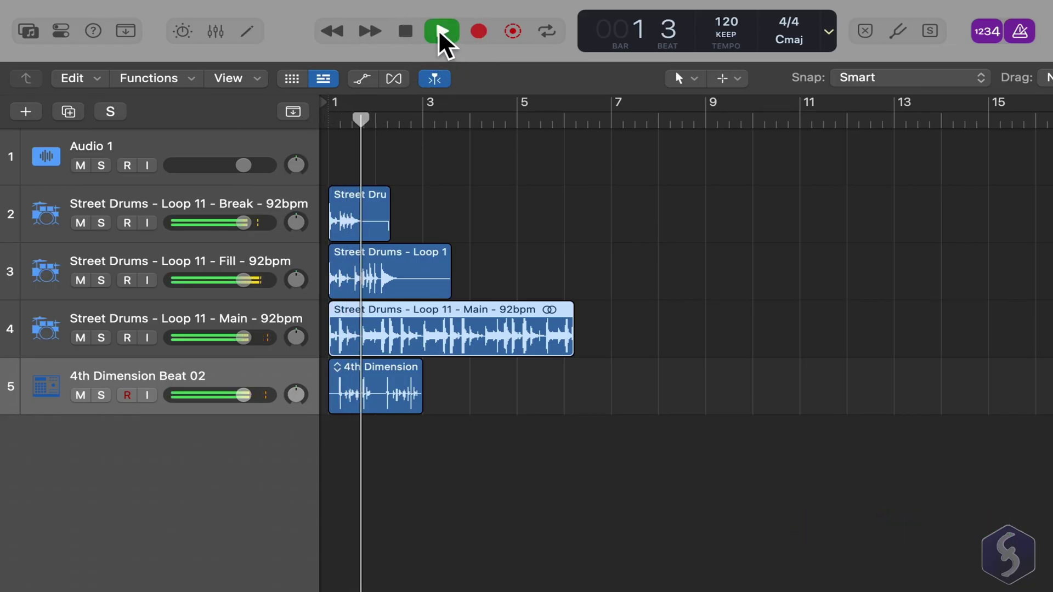
key("space")
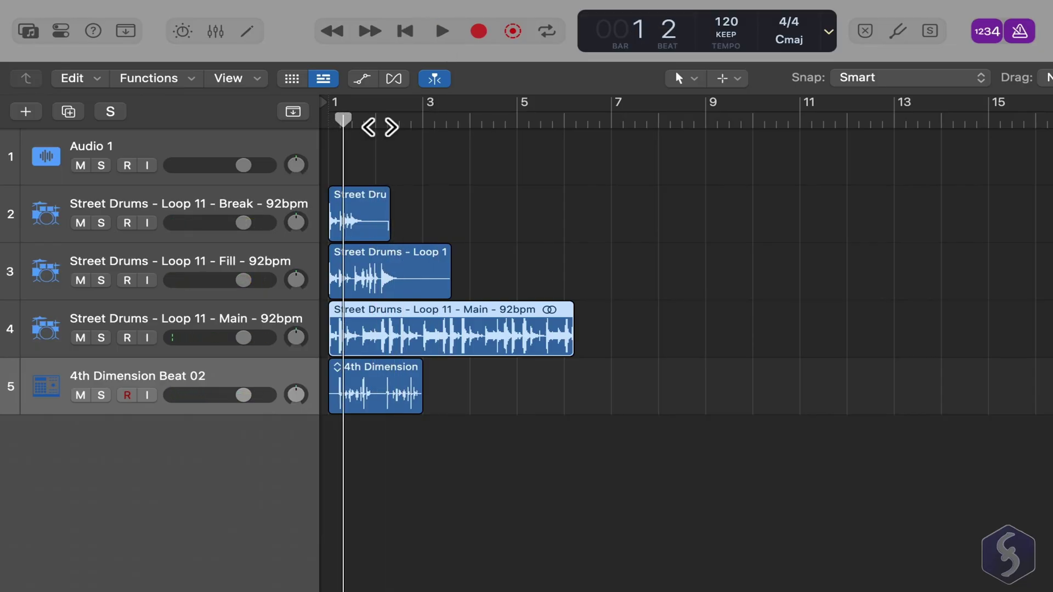
- Replay the drums from bar 1 a few times, then park the playhead at bar 3
key("space")
key("space")
key("space")
key("space")
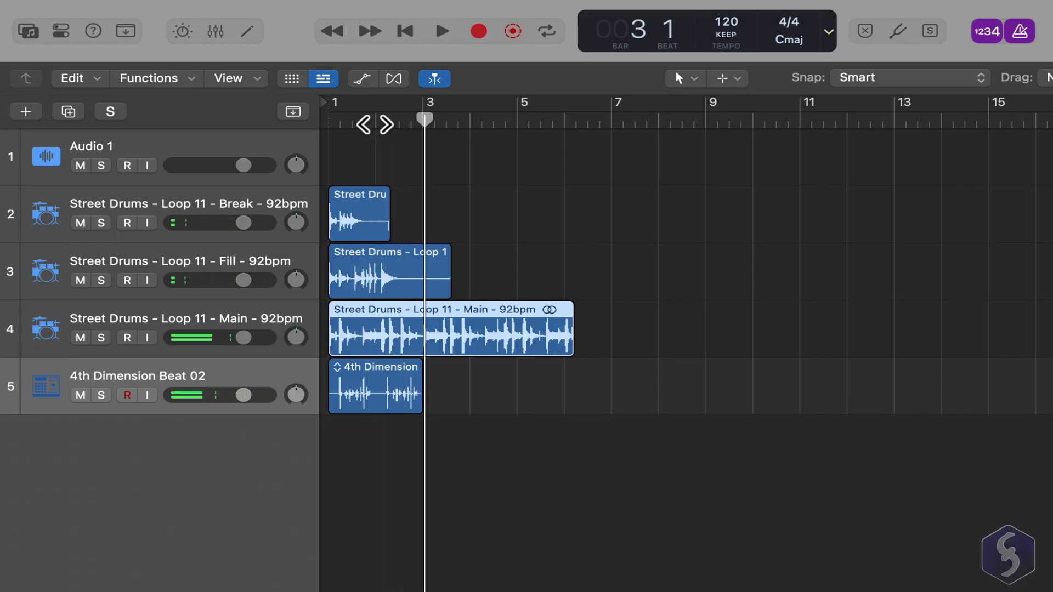
key("Return")
key("space")
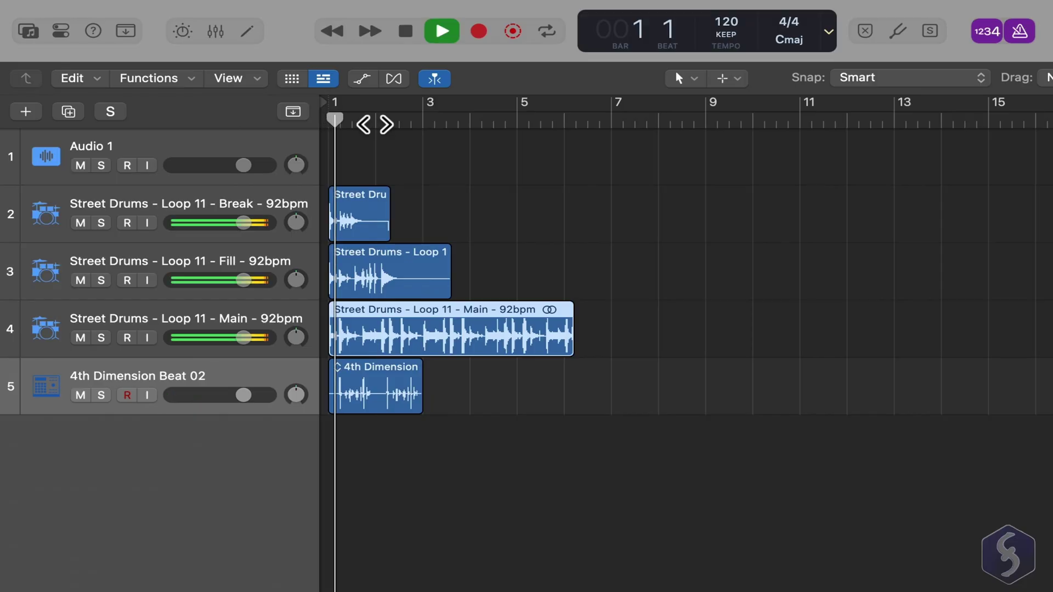
key("Return")
key("space")
left_click_drag(433, 124, 372, 115)
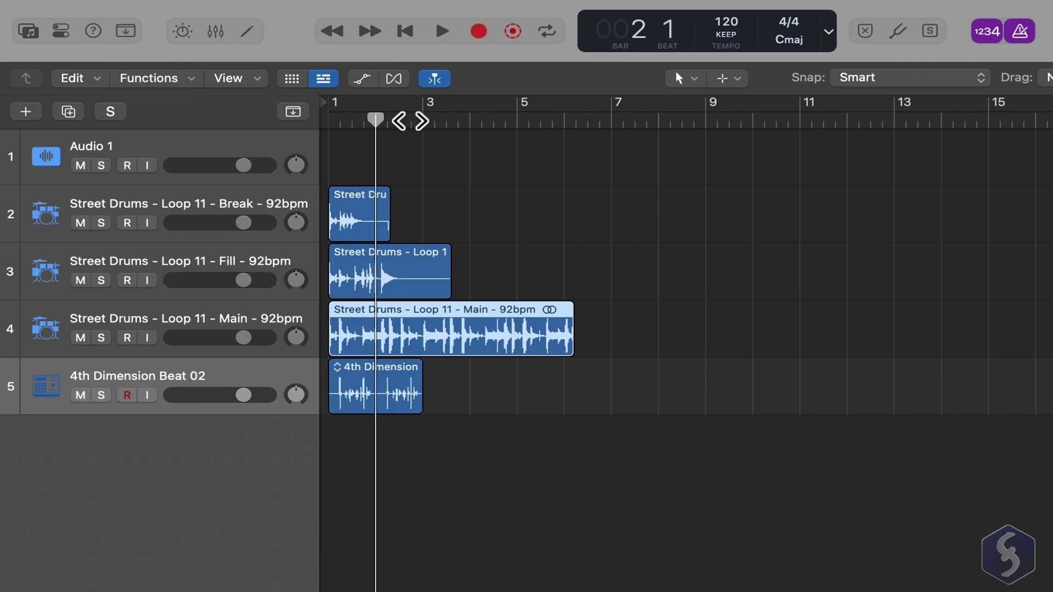
left_click(429, 120)
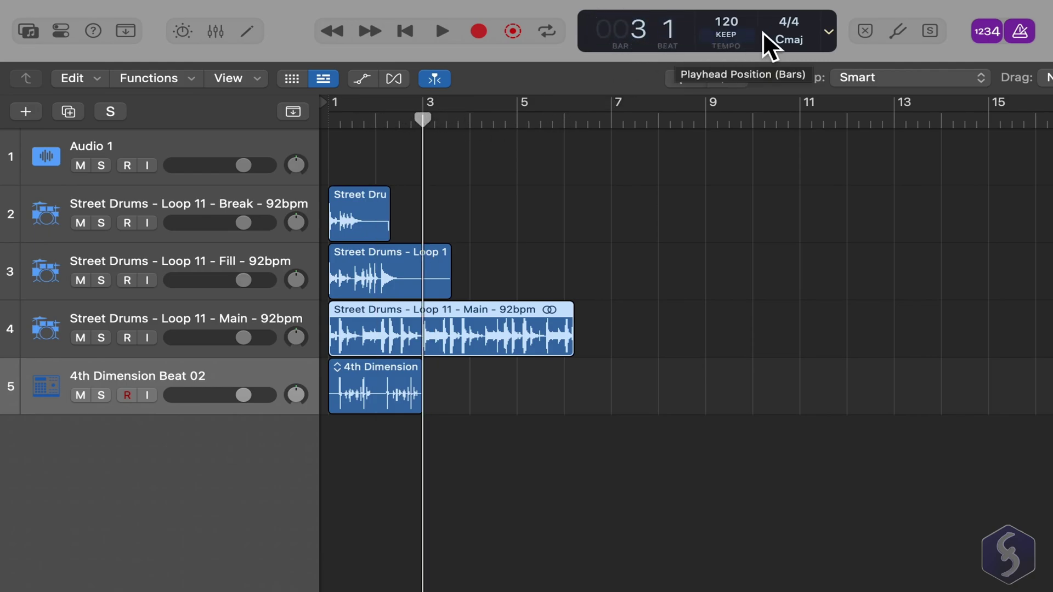
- Switch the counter display format, set the tempo to 180 bpm and play it back
left_click(829, 32)
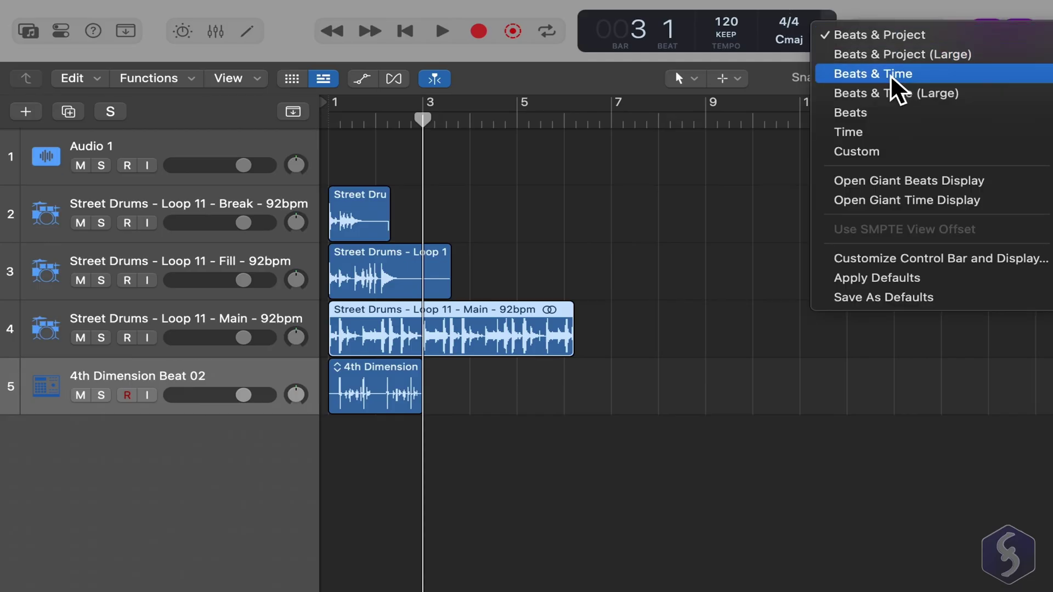
left_click(884, 133)
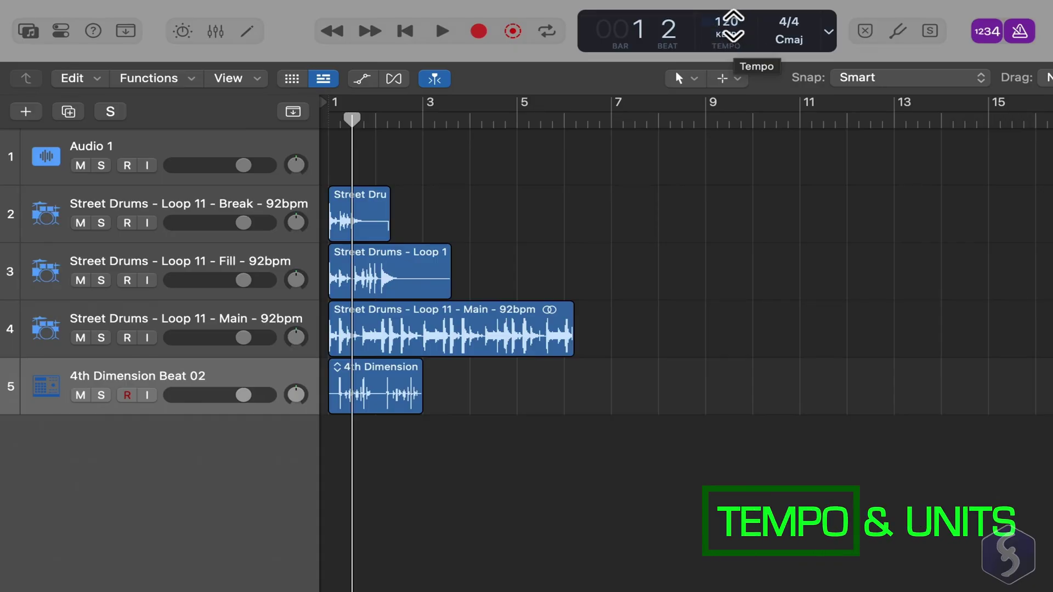
double_click(733, 25)
type("1")
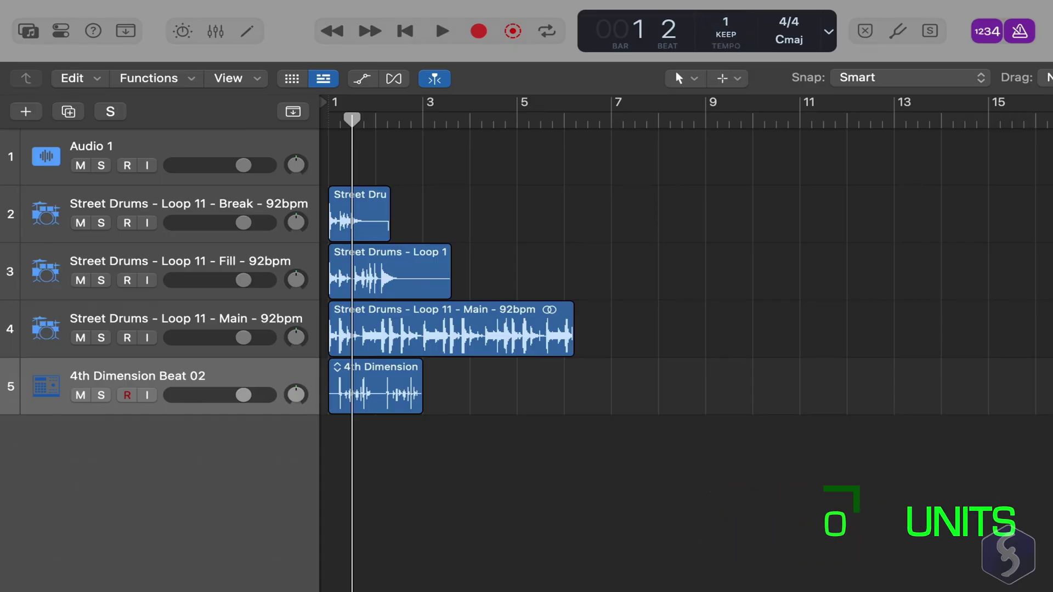
type("80")
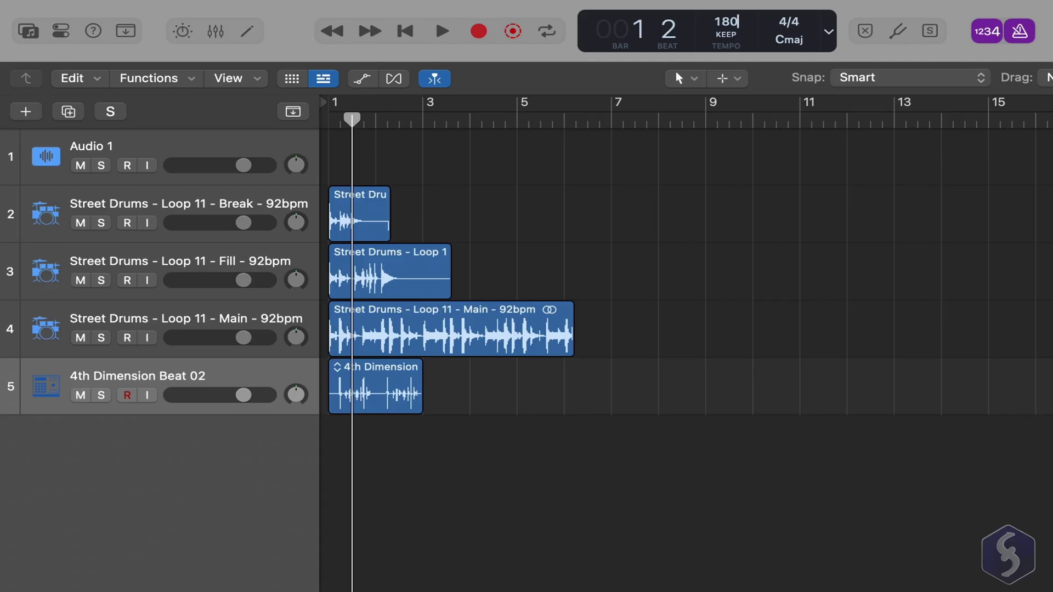
key("Return")
key("Return")
left_click(442, 33)
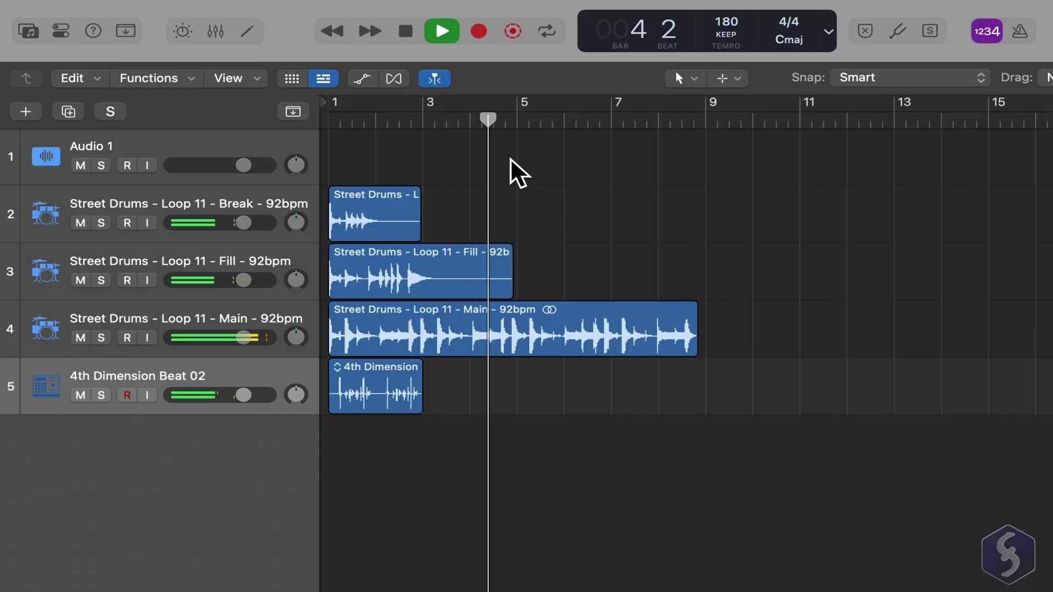
left_click(408, 34)
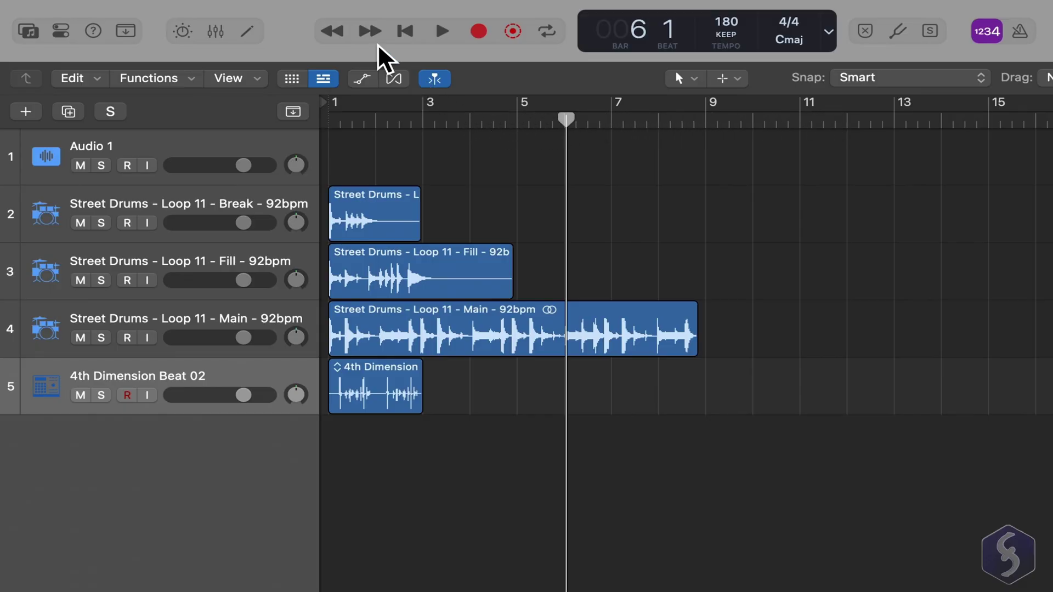
- Turn off the musical grid in the recording options and place the playhead at bar 2 beat 2
mouse_move(306, 2)
left_click(365, 11)
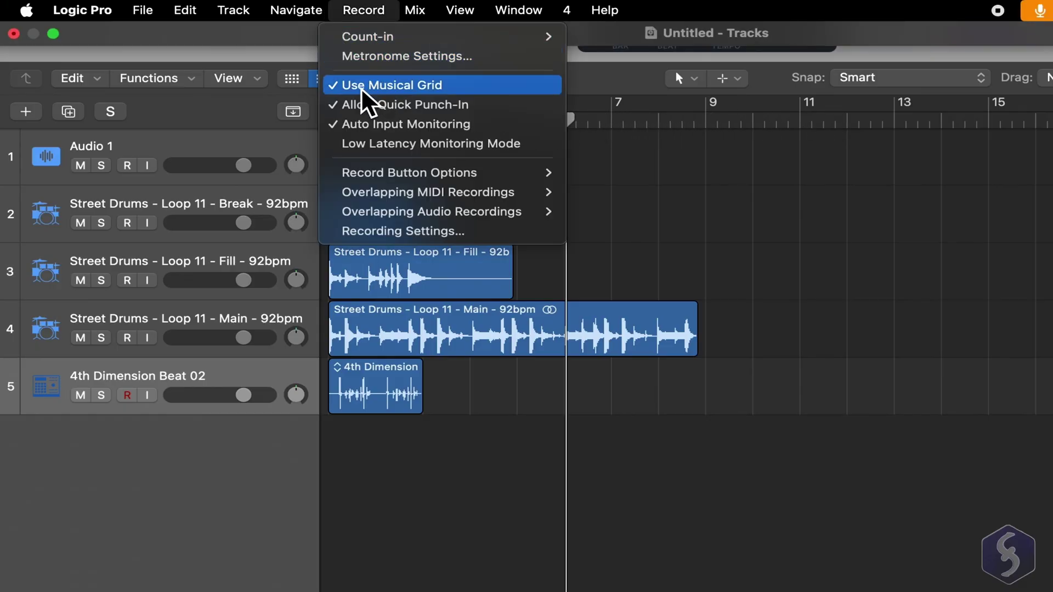
left_click(448, 88)
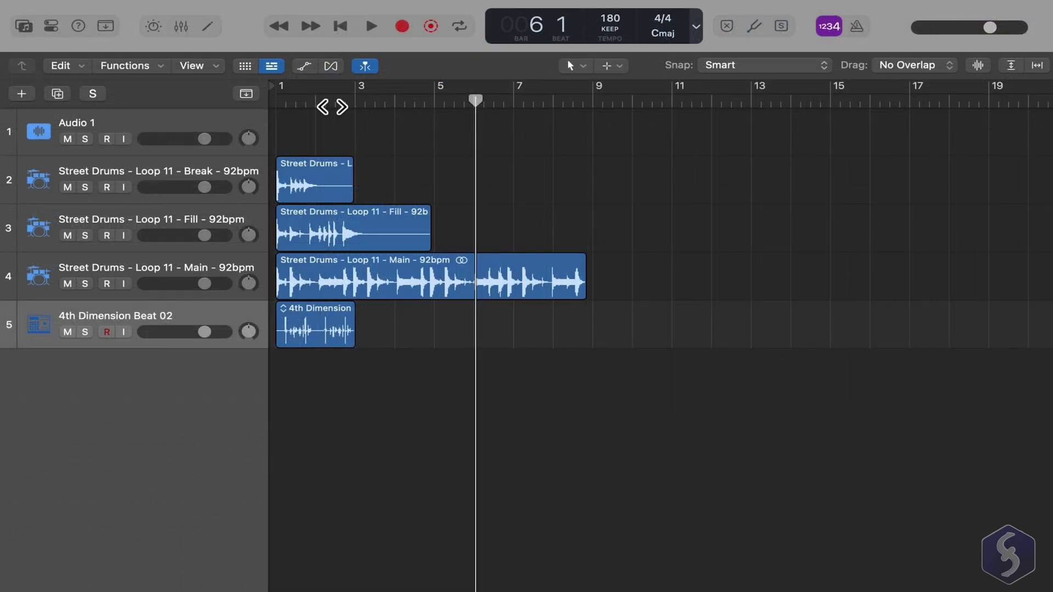
left_click(324, 105)
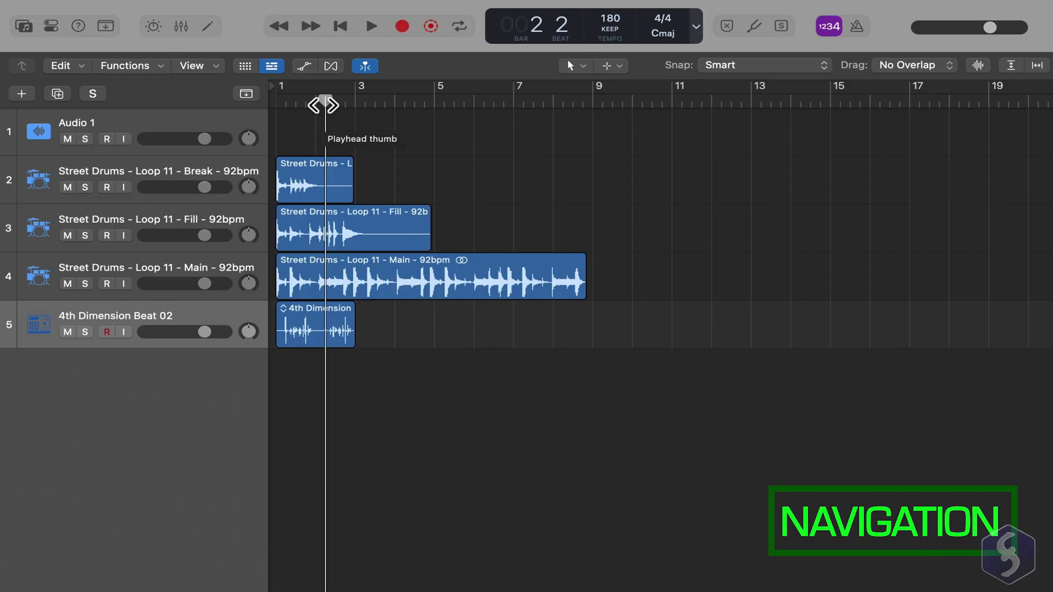
- Scroll the tracks area to show the drum regions from bar 1
scroll(308, 139, "up", 5)
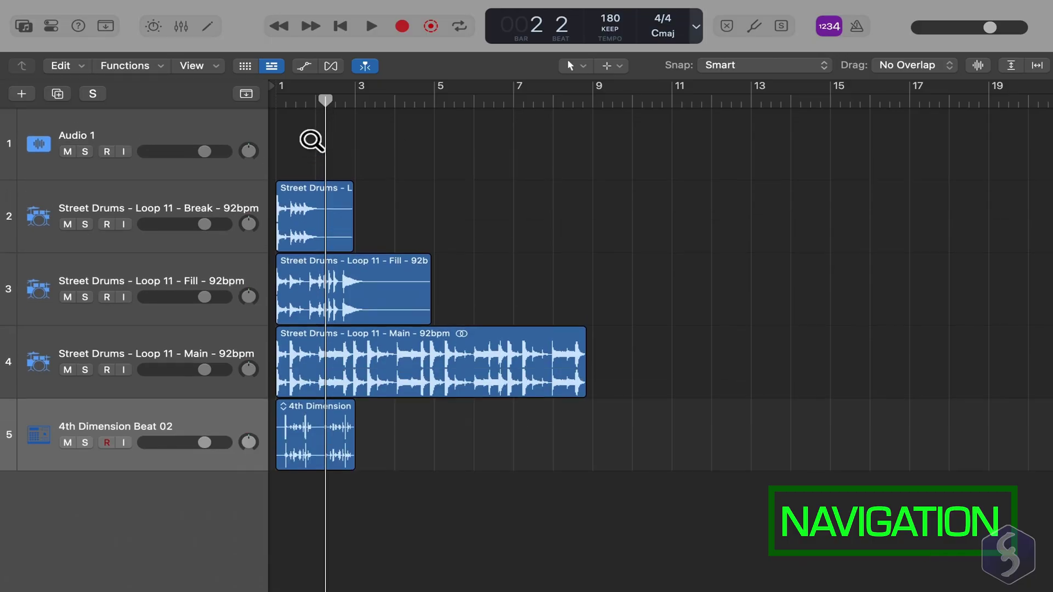
scroll(310, 141, "down", 5)
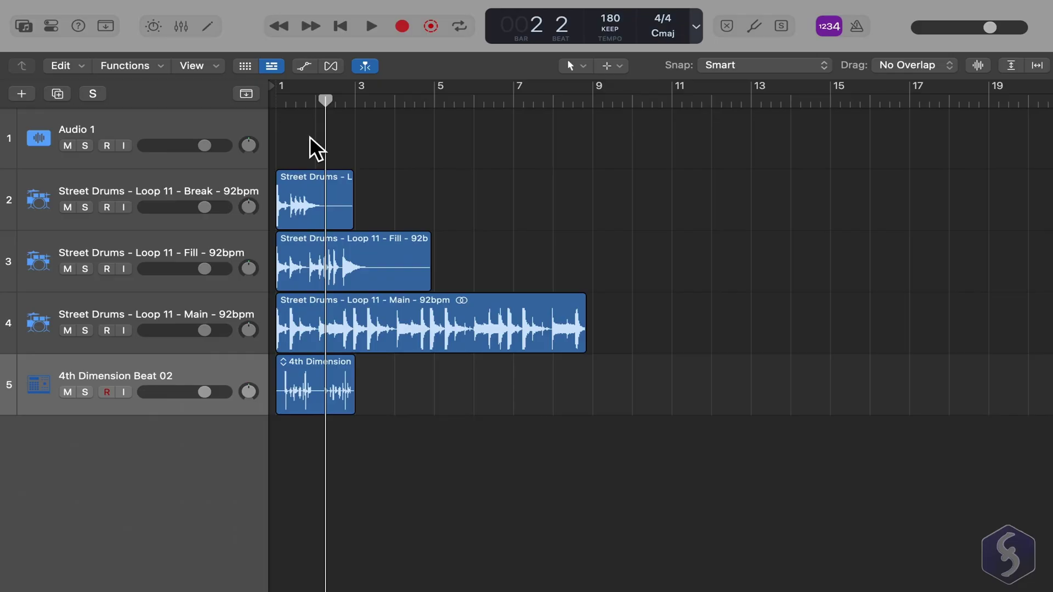
scroll(316, 148, "up", 5)
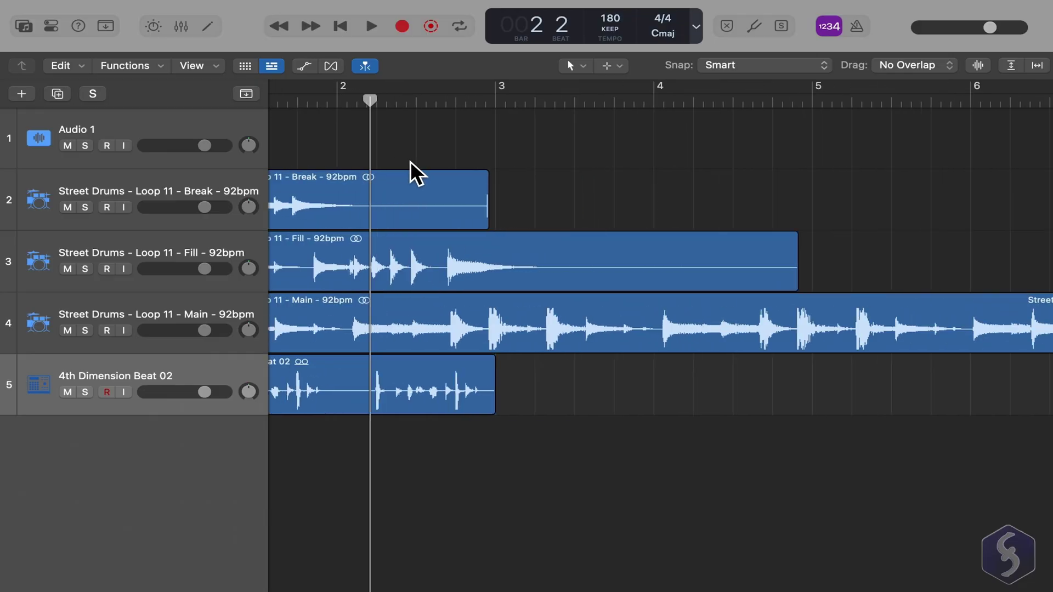
scroll(417, 174, "down", 5)
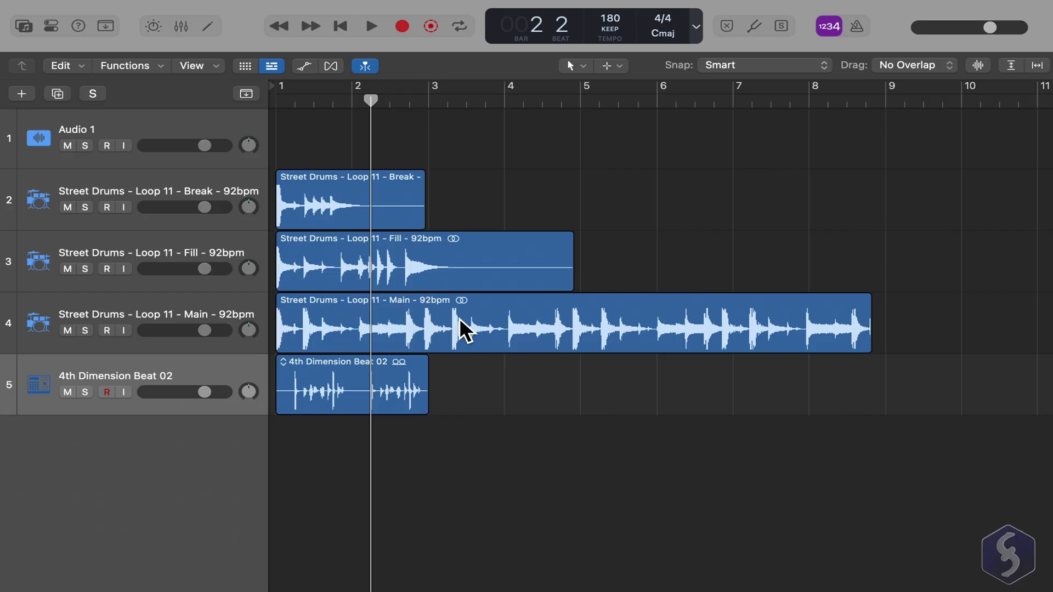
scroll(461, 321, "right", 10)
scroll(456, 318, "right", 3)
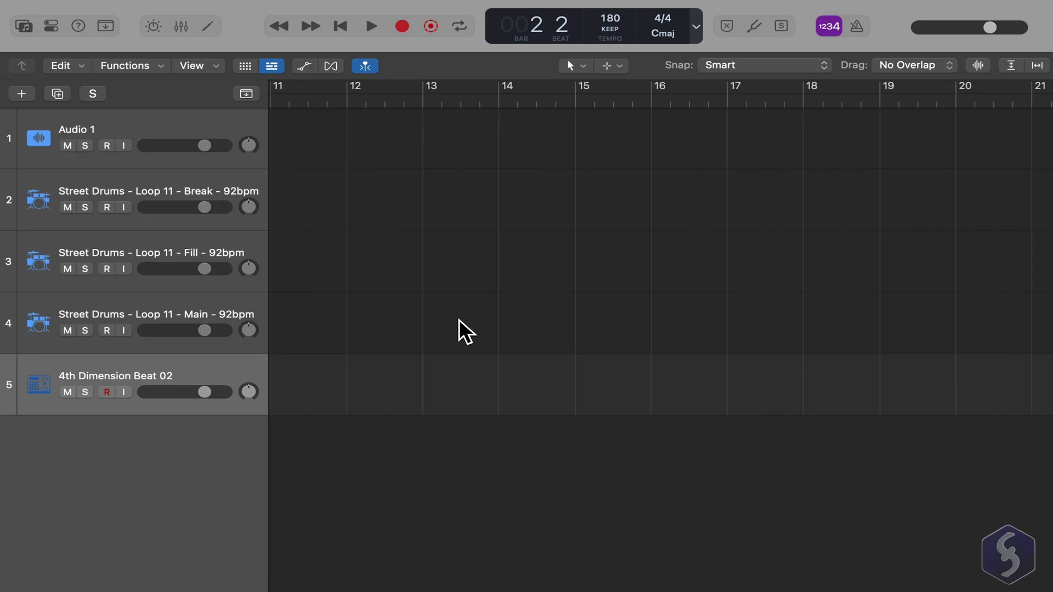
scroll(456, 318, "left", 10)
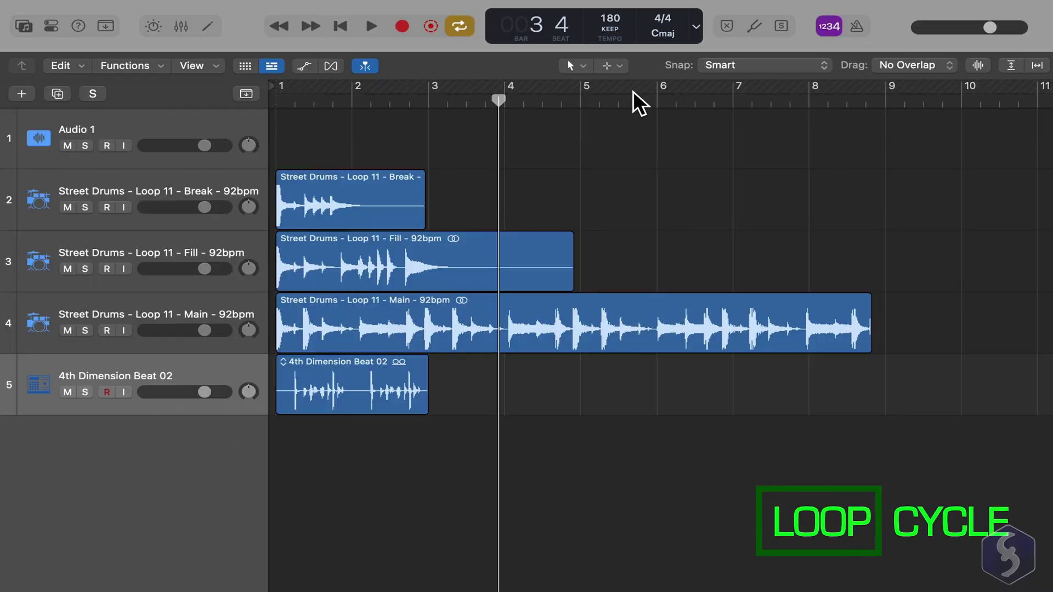
- Set a cycle range over bars 5 to 8 and play it
left_click_drag(630, 97, 806, 96)
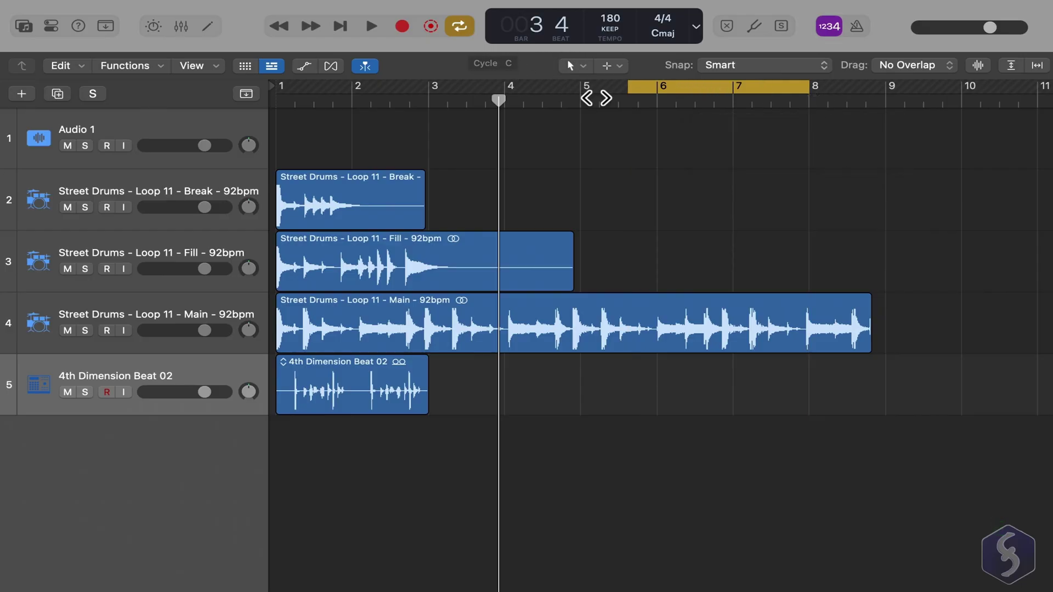
key("space")
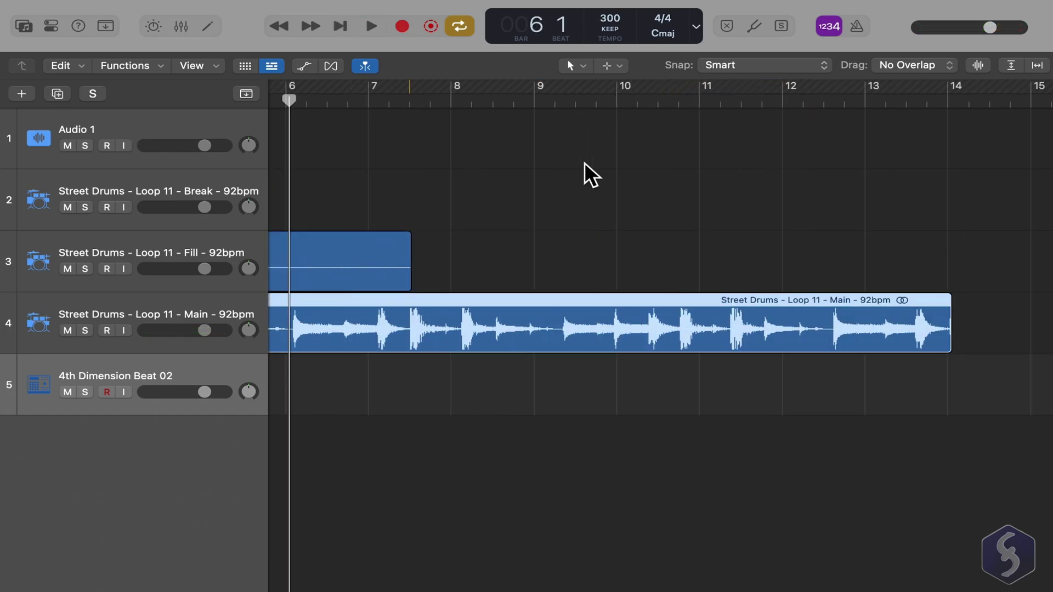
- Turn off Cycle, place the playhead at bar 14 and record-arm Audio 1
scroll(590, 175, "right", 10)
key("c")
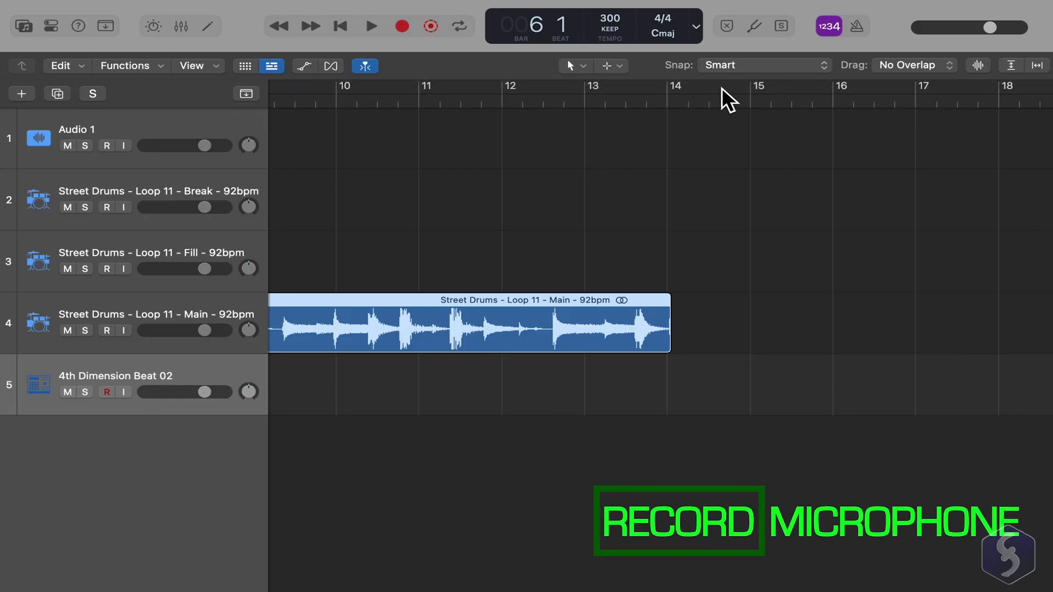
left_click(719, 100)
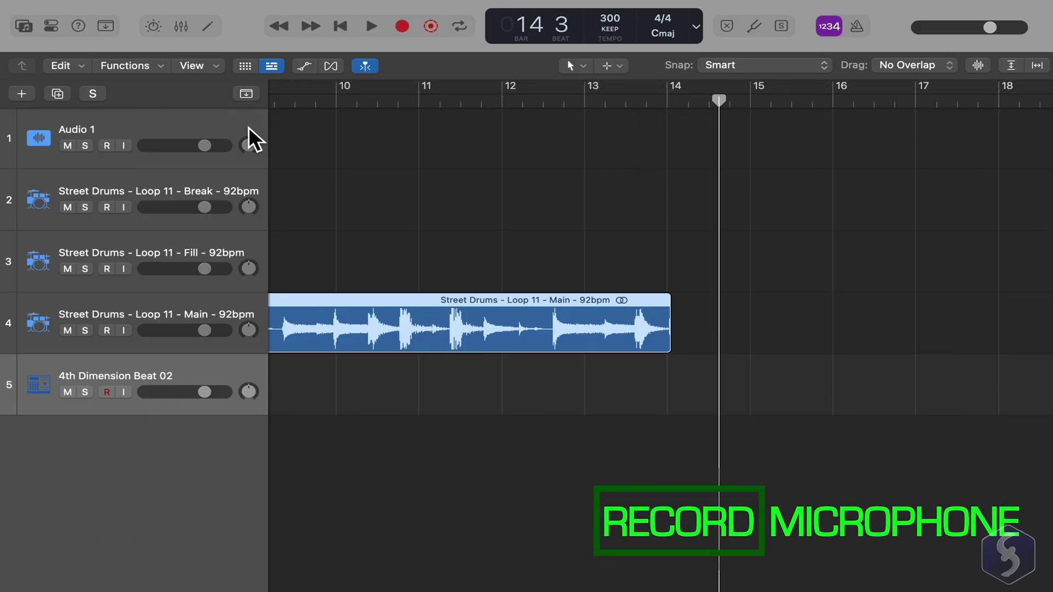
left_click(215, 130)
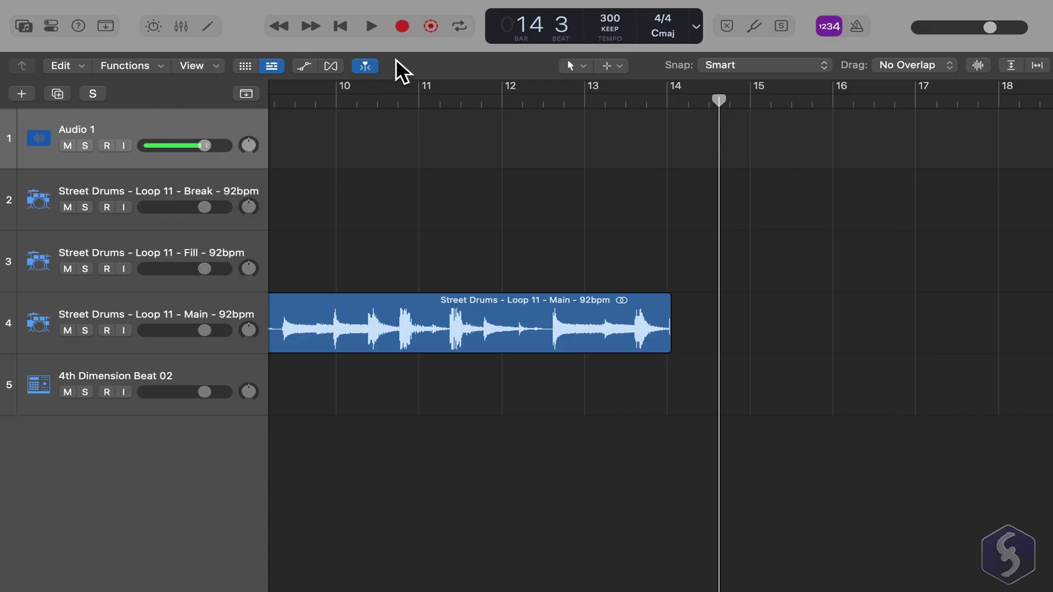
- Record a short microphone take, then enable the metronome click and play back
left_click(402, 26)
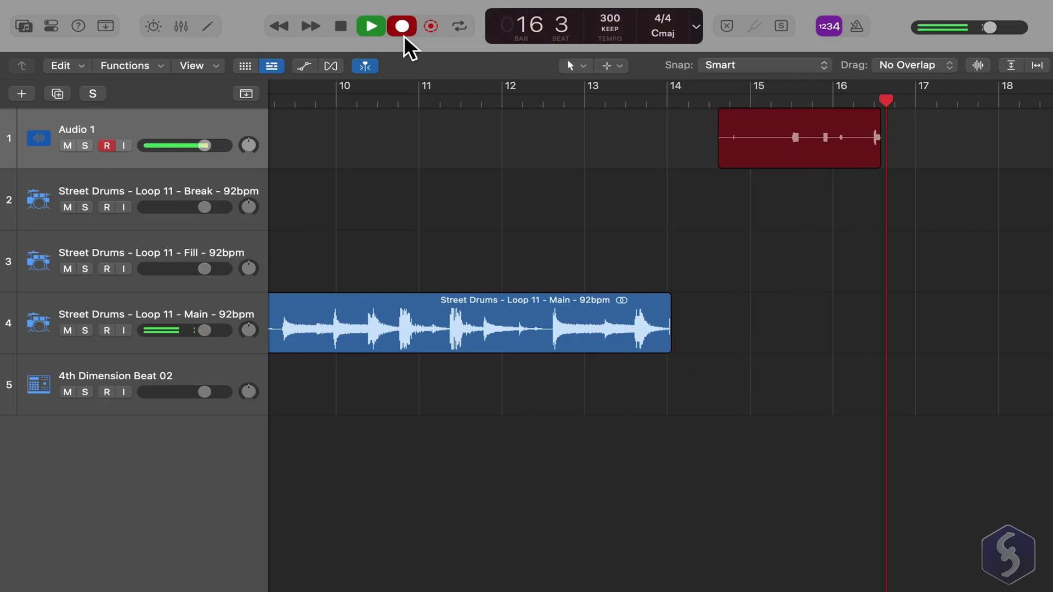
key("space")
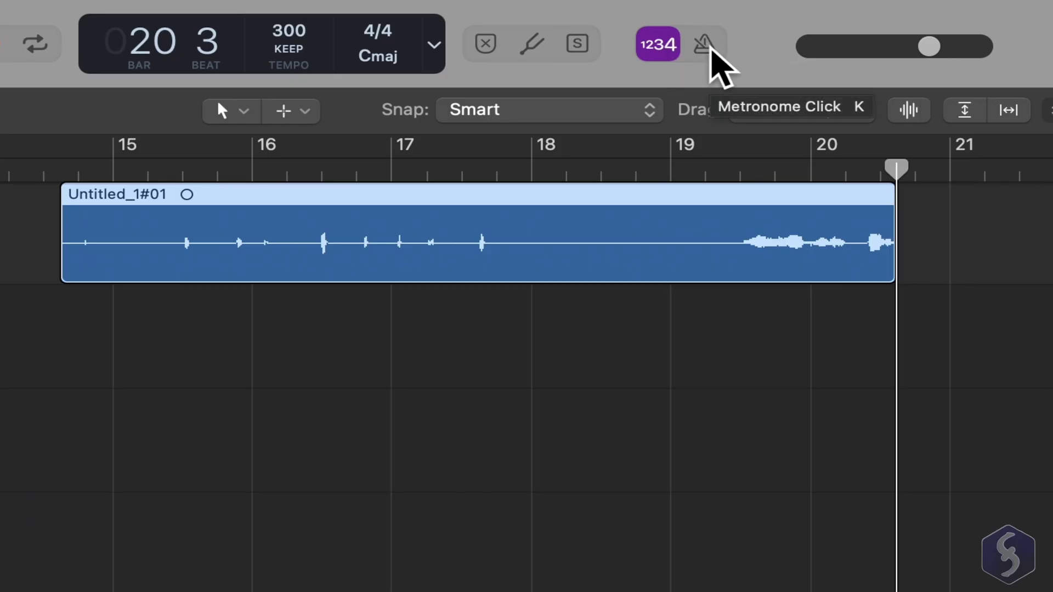
left_click(708, 46)
key("space")
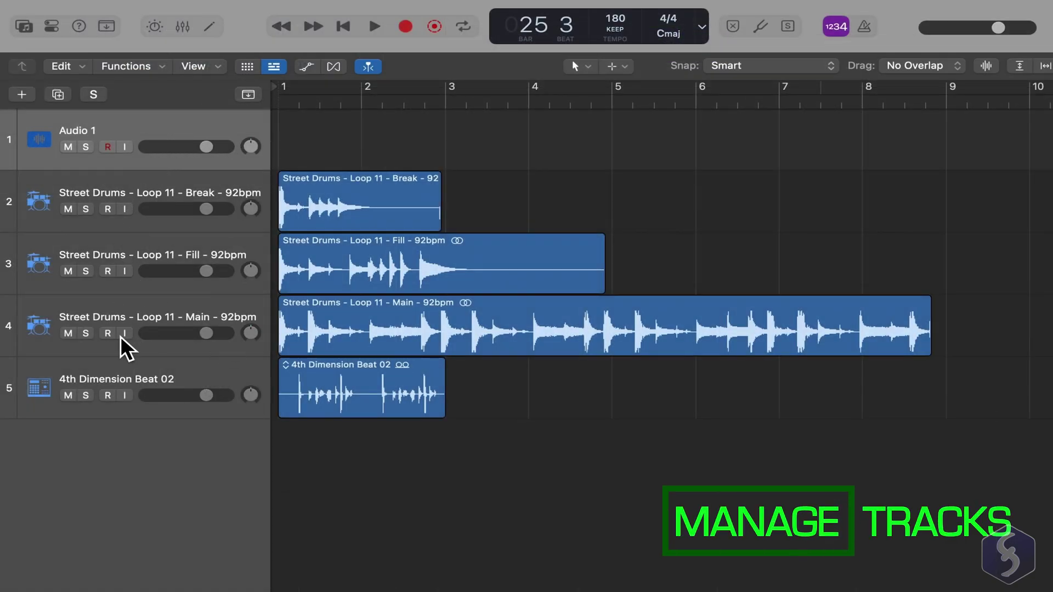
- Delete the 4th Dimension Beat 02 track
left_click(223, 226)
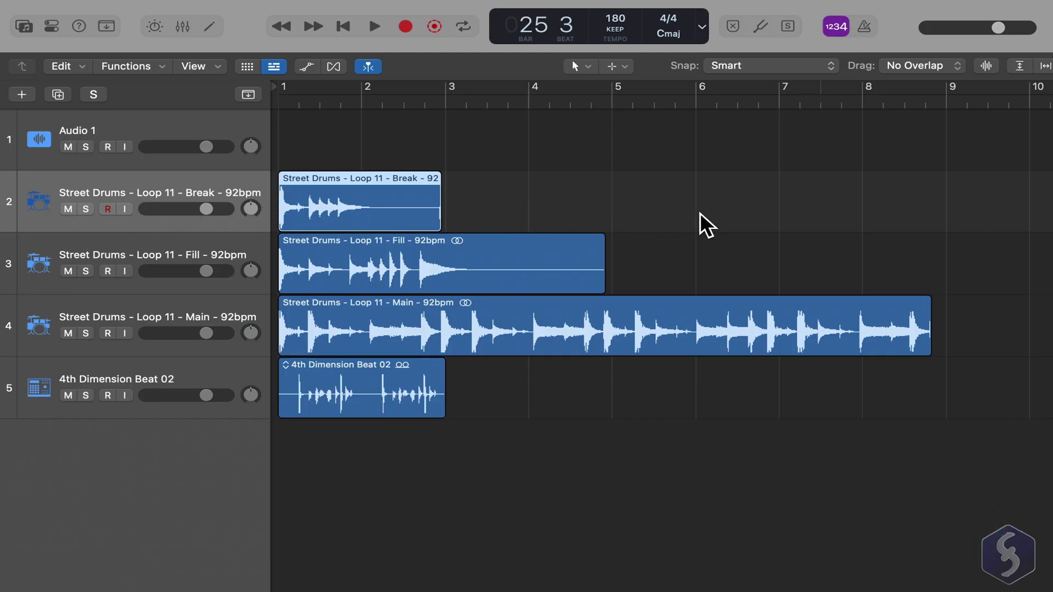
left_click(212, 383)
right_click(211, 383)
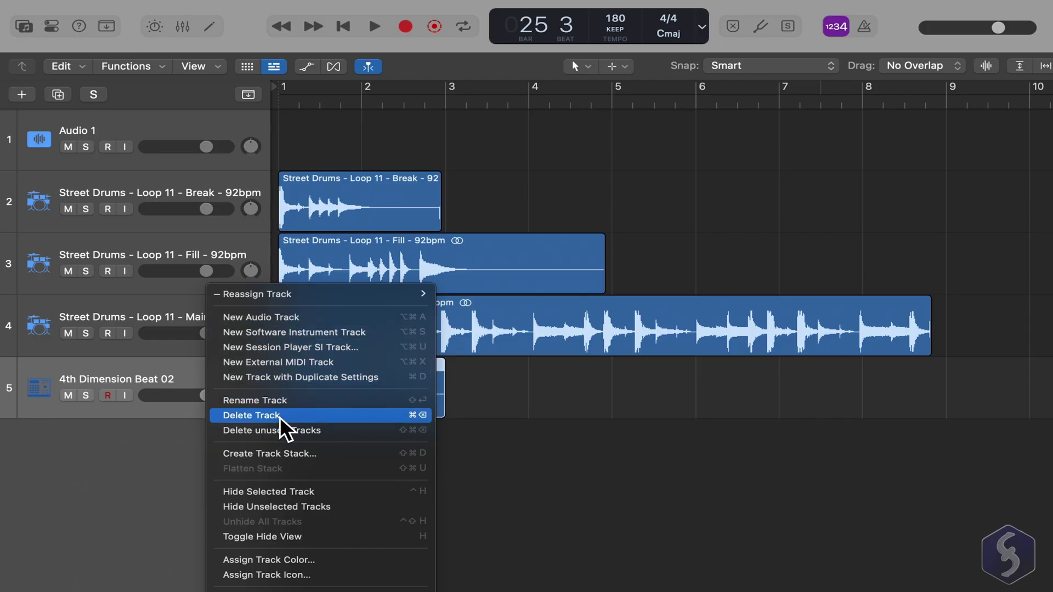
left_click(297, 421)
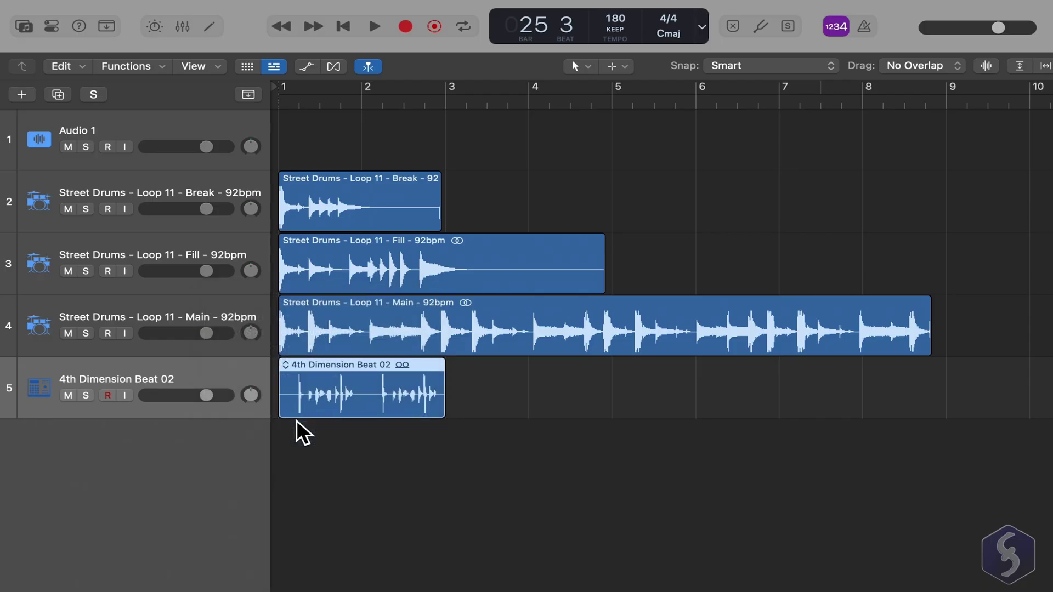
left_click(630, 276)
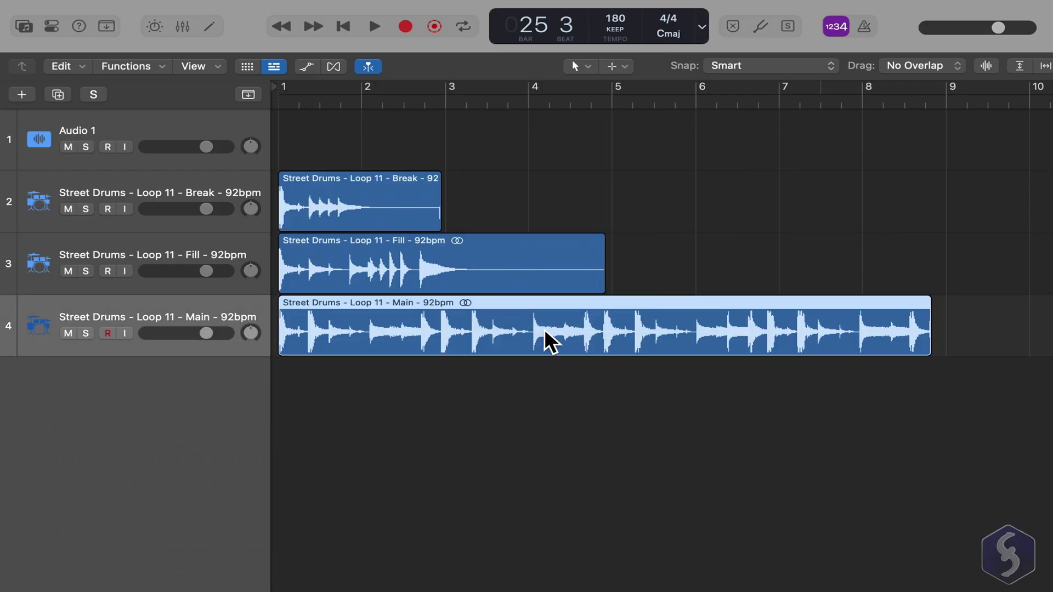
- Turn Cycle back on and play bars 1 to 5
key("c")
key("space")
- Toggle mute on the Main drum track, leaving it unmuted
left_click(68, 333)
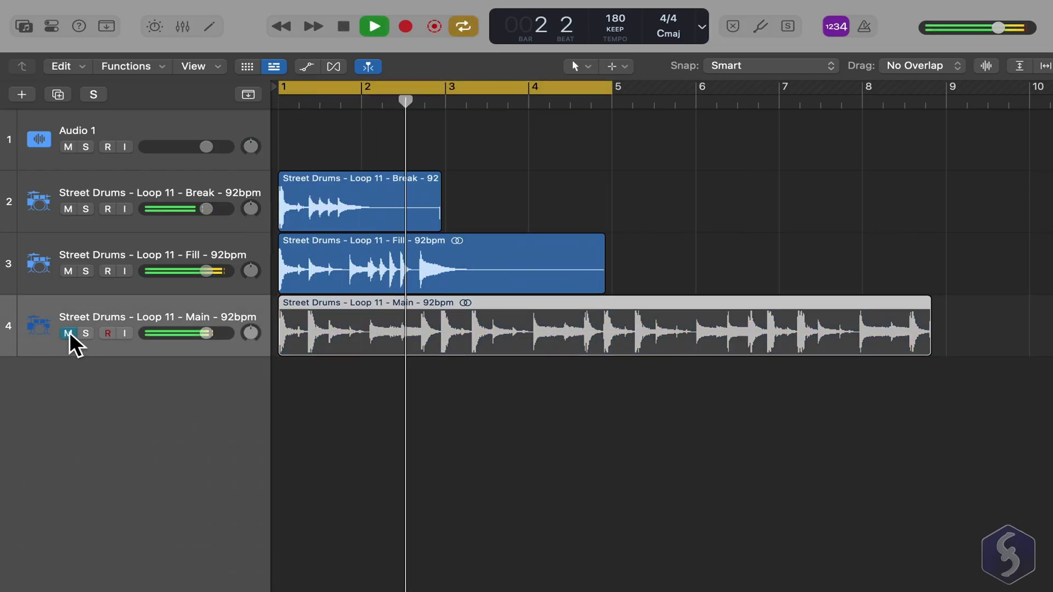
left_click(73, 337)
left_click(73, 337)
left_click(73, 337)
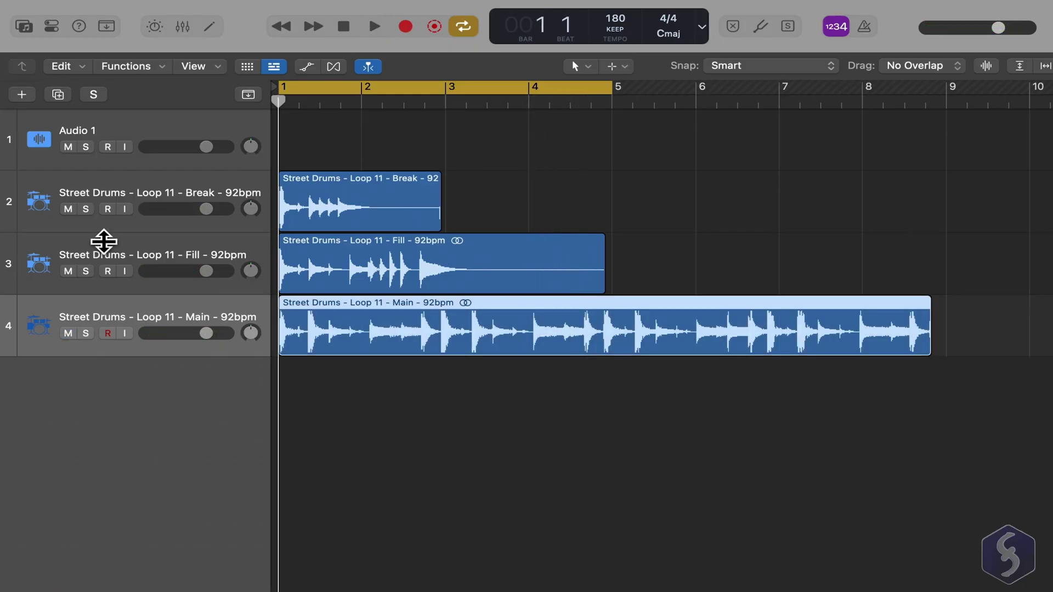
- Solo the Fill track, drop its volume to -9 dB, reset to 0 dB, nudge pan left
left_click(86, 271)
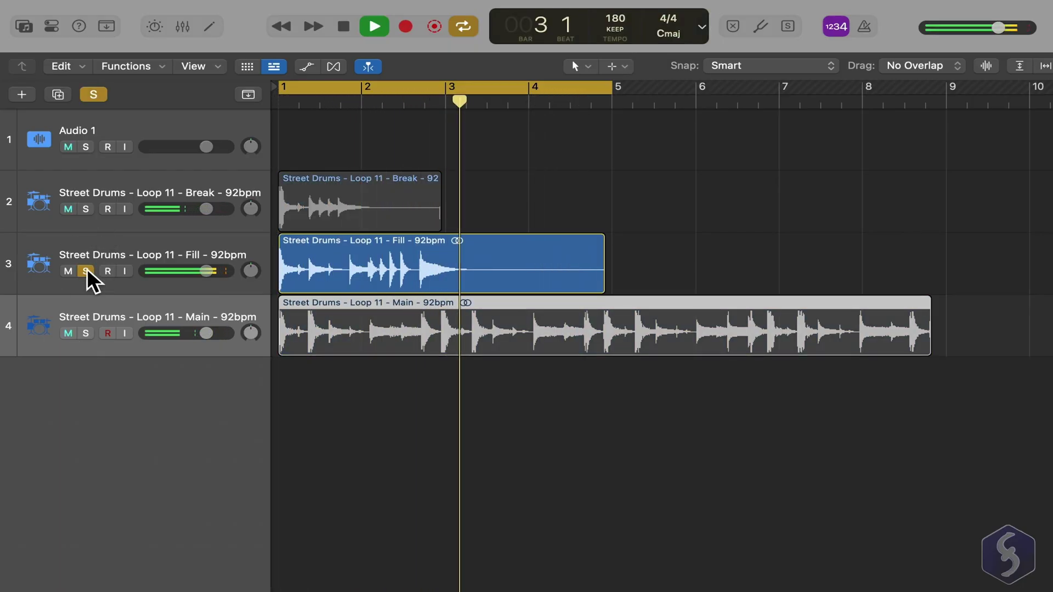
left_click(86, 271)
left_click(86, 271)
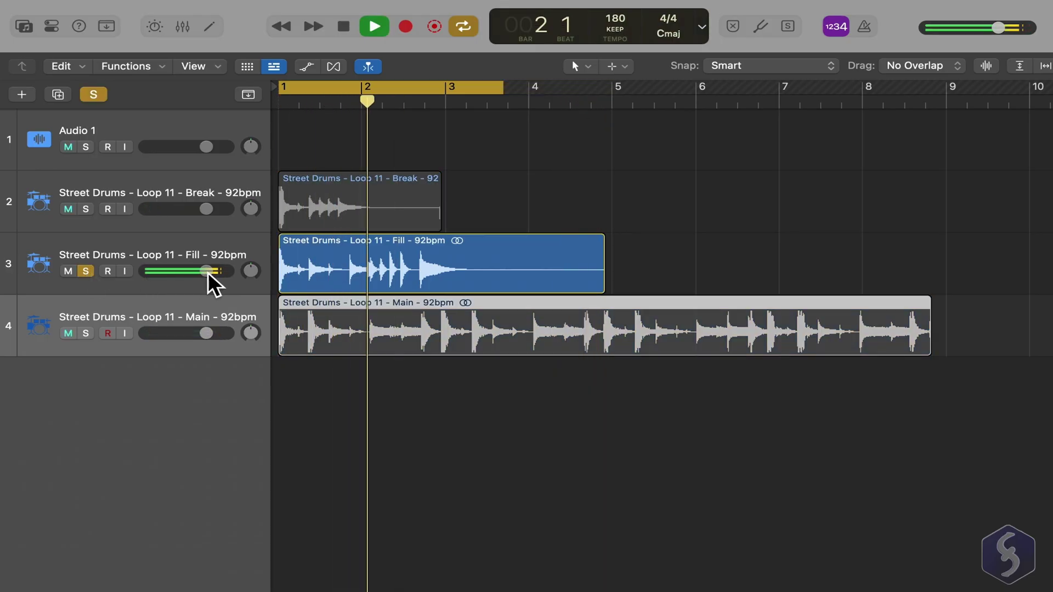
left_click_drag(205, 271, 168, 272)
left_click(168, 271, "alt")
mouse_move(254, 284)
left_mouse_down()
mouse_move(259, 300)
mouse_move(258, 279)
left_mouse_up()
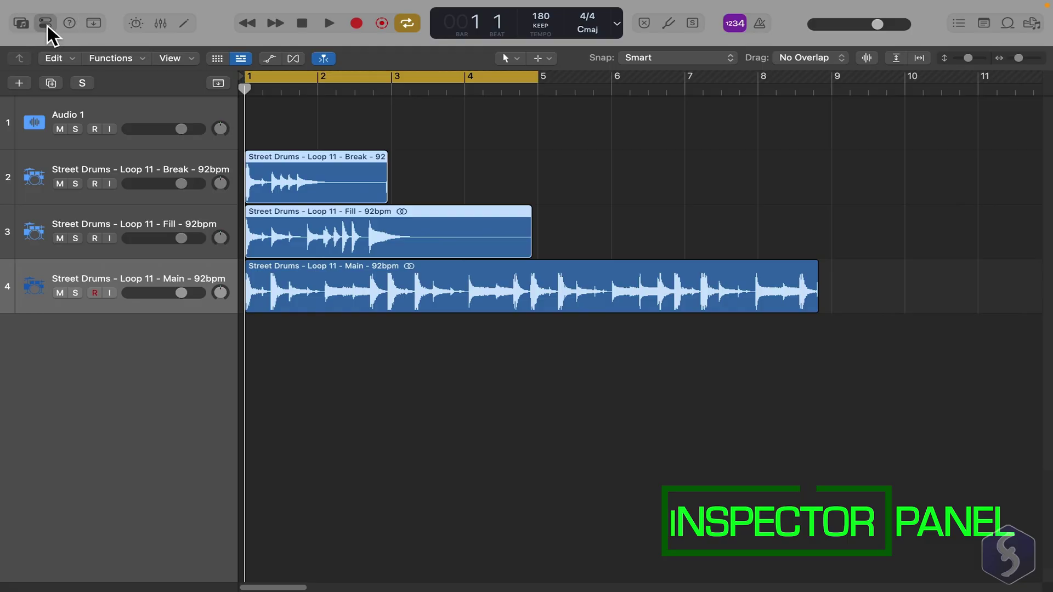
- Show the inspector, collapse its region and track sections, briefly play, then hide it
left_click(45, 23)
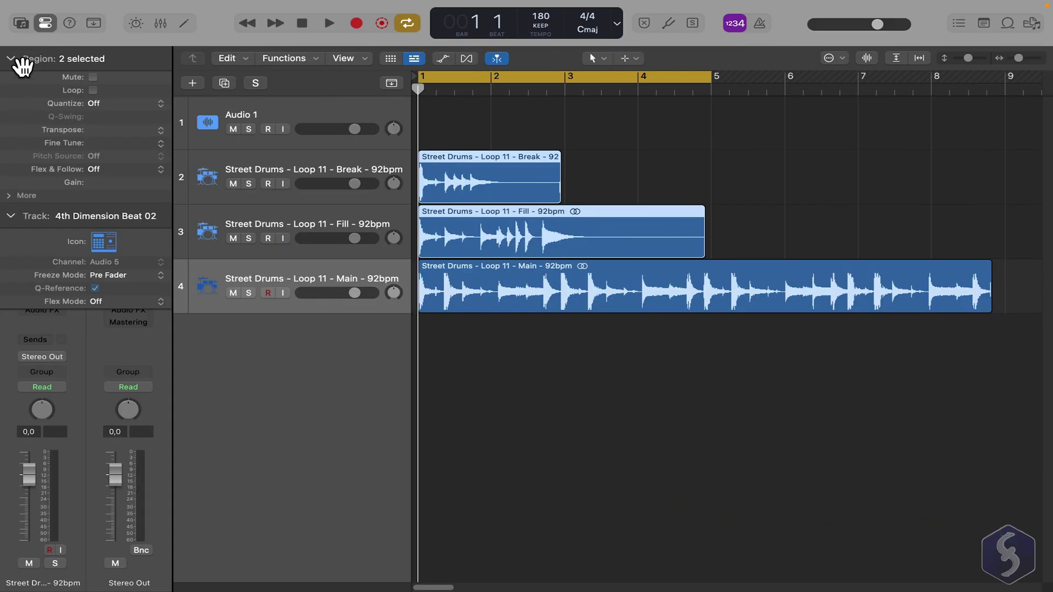
left_click(11, 58)
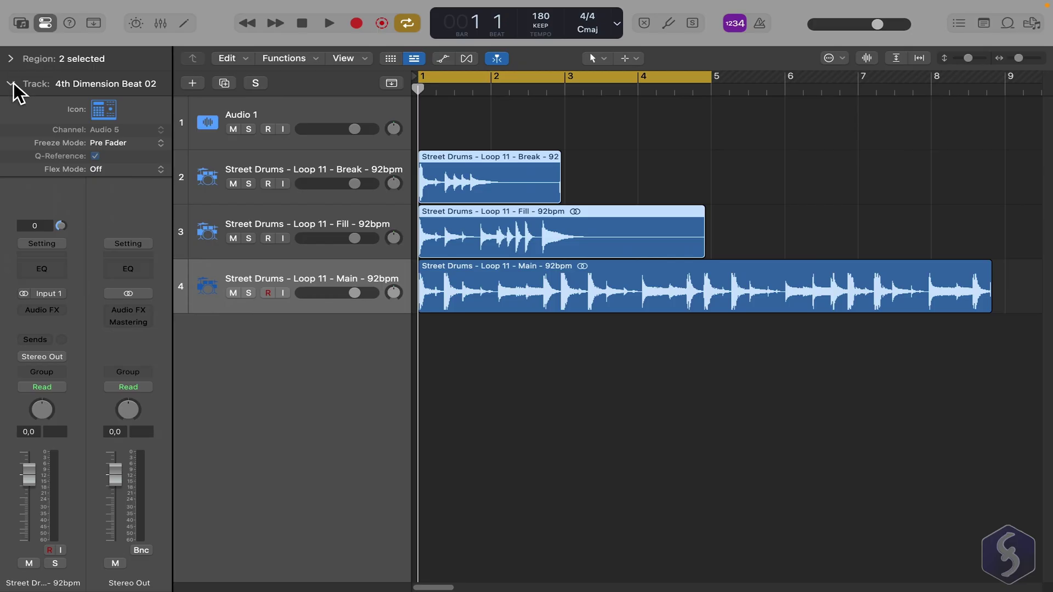
left_click(12, 83)
key("space")
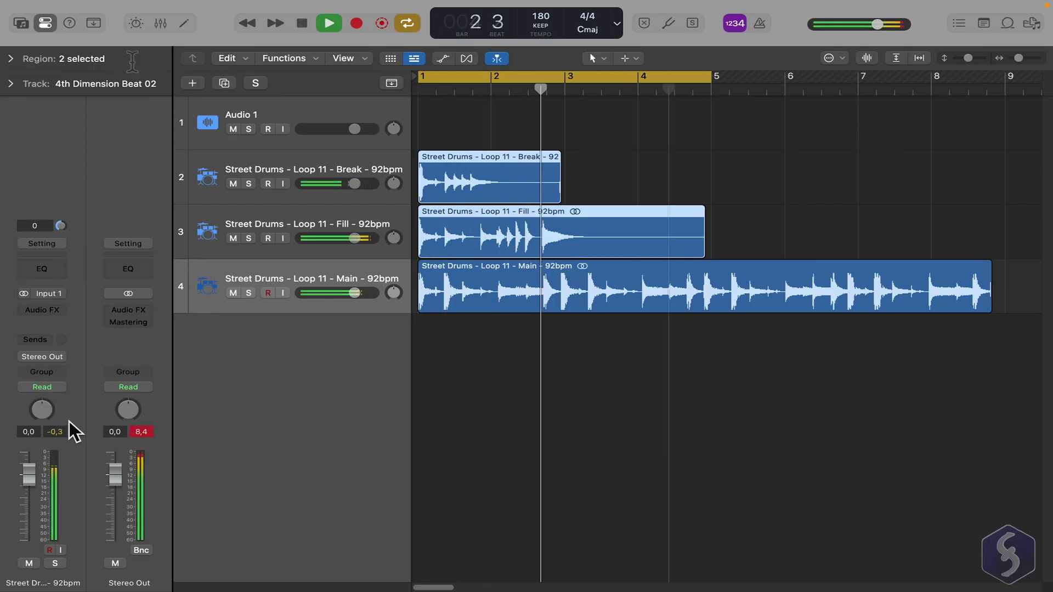
key("space")
left_click(46, 23)
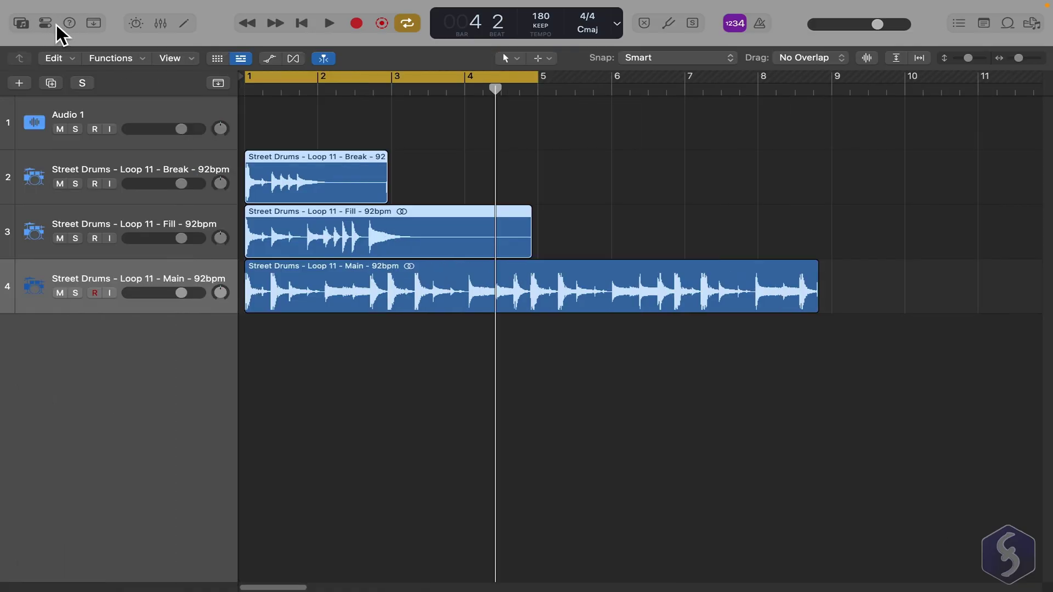
- Check the mixer, bring the inspector back, and select the Main drum track
left_click(161, 24)
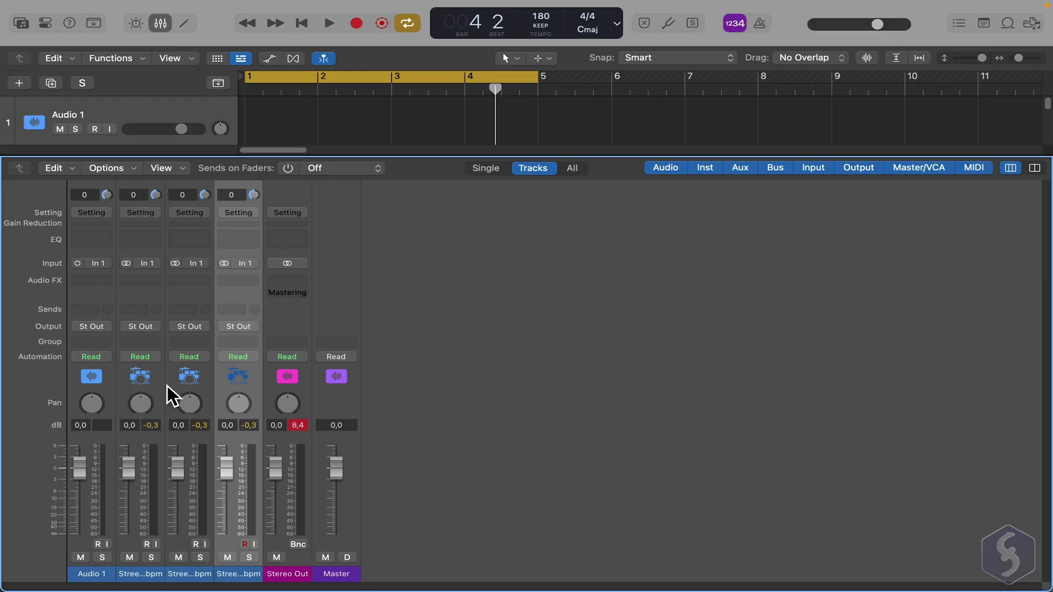
key("x")
key("i")
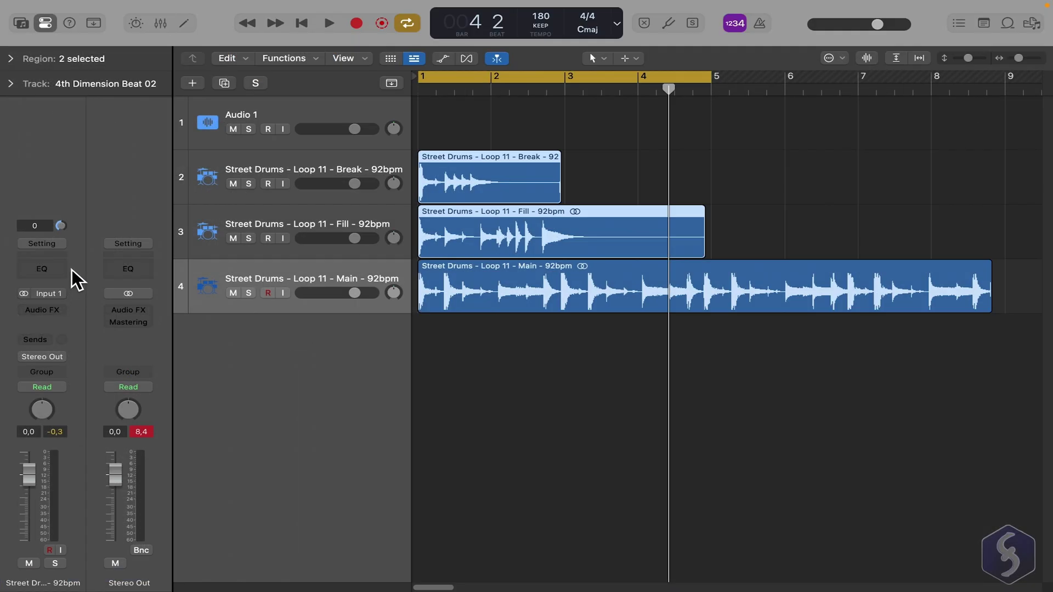
left_click(292, 242)
left_click(295, 201)
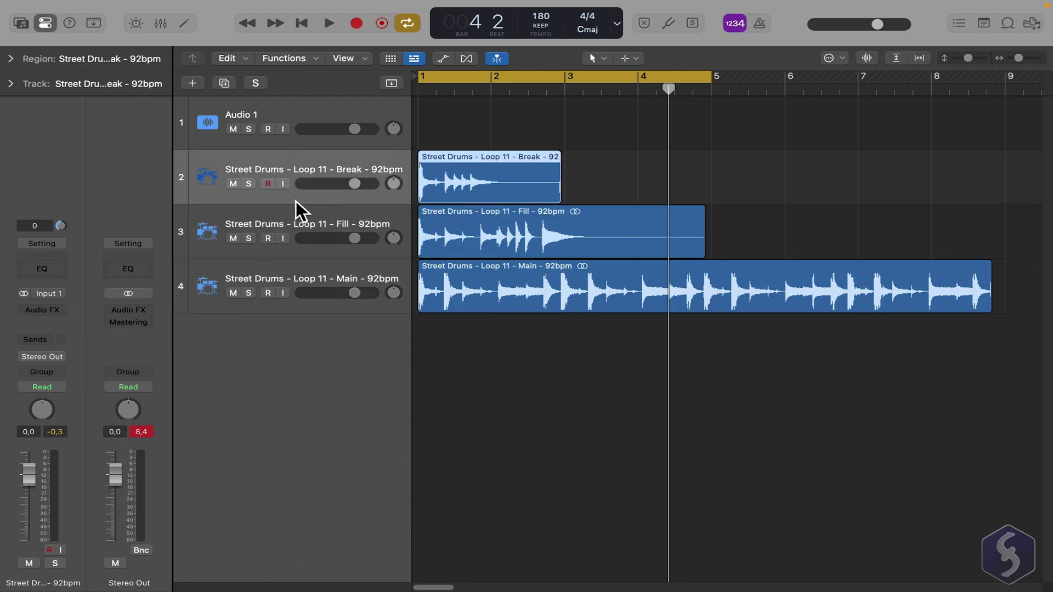
left_click(281, 270)
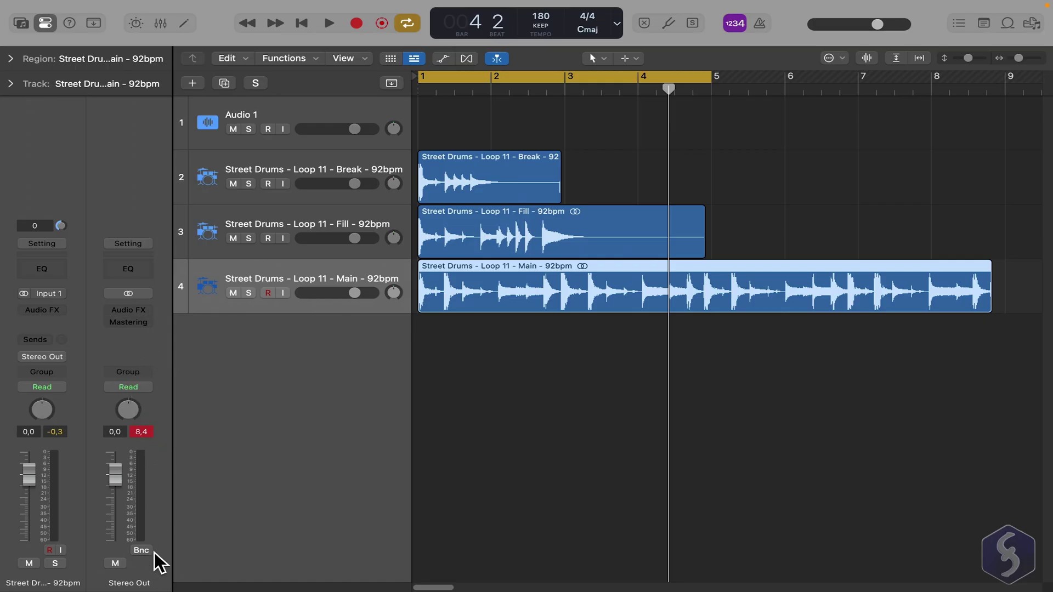
- Pan the Main track left to -20 during playback, then select all three drum regions
key("space")
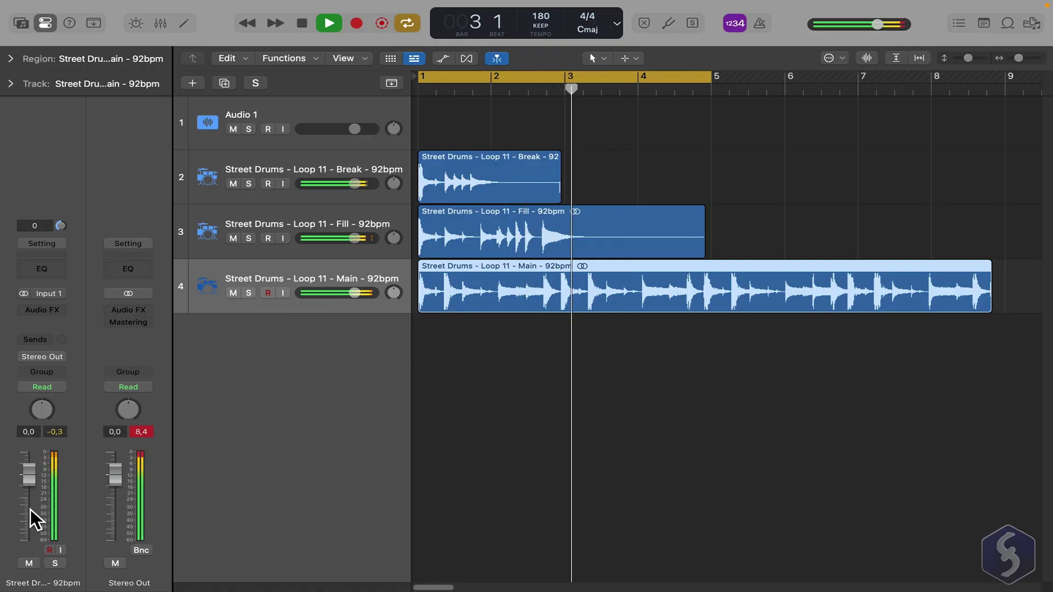
mouse_move(42, 415)
left_mouse_down()
mouse_move(42, 427)
mouse_move(43, 411)
left_mouse_up()
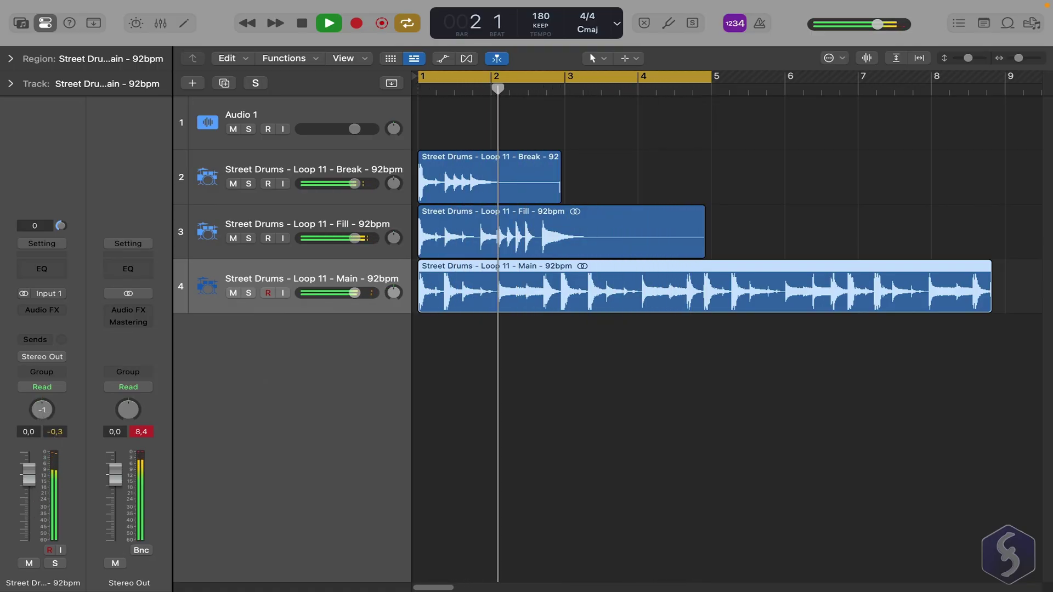
key("space")
key("super+a")
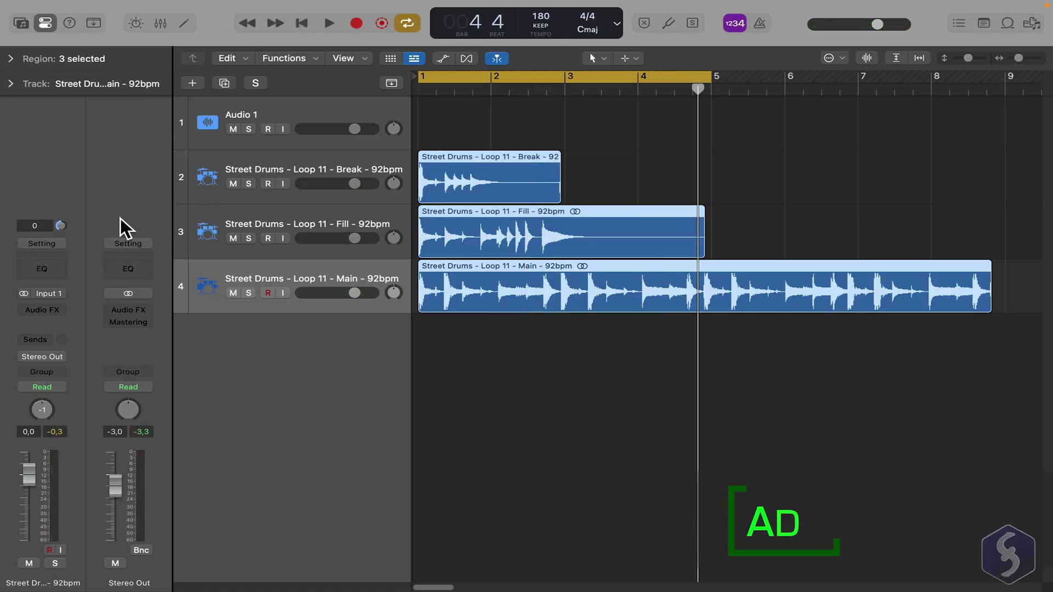
- Look at the Audio FX lists without adding anything and solo the Main loop track
left_click(52, 310)
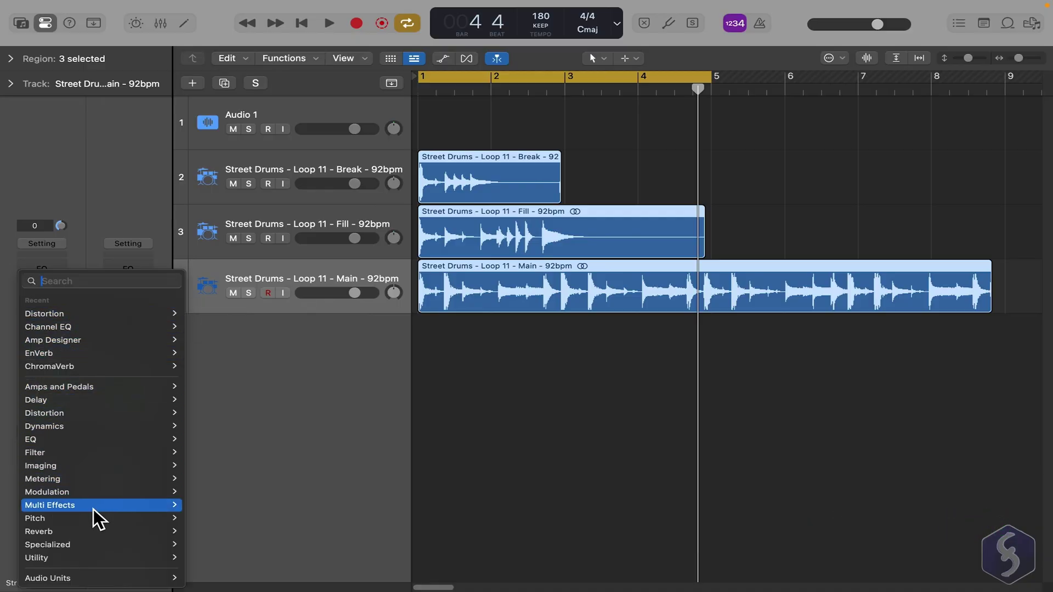
key("Escape")
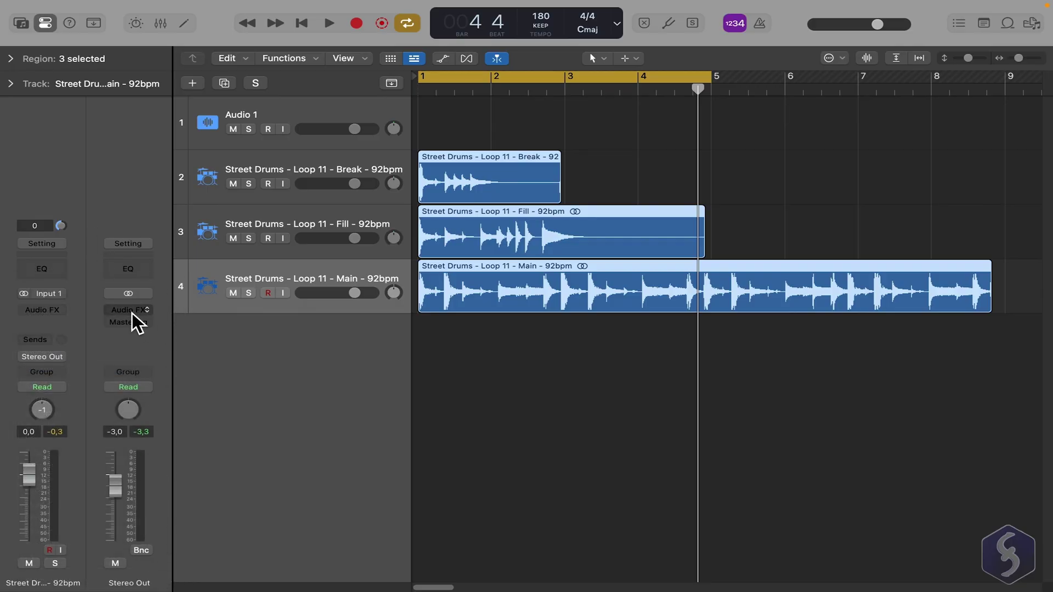
left_click(134, 330)
key("Escape")
left_click(248, 293)
key("space")
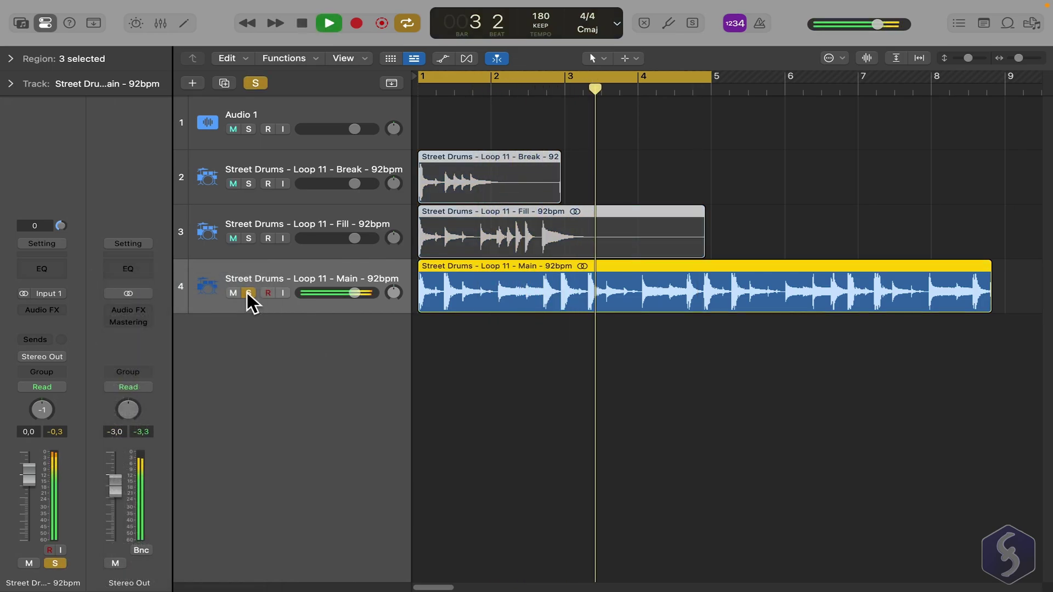
key("space")
- Insert a stereo Distortion on the Main loop channel
left_click(64, 307)
mouse_move(64, 313)
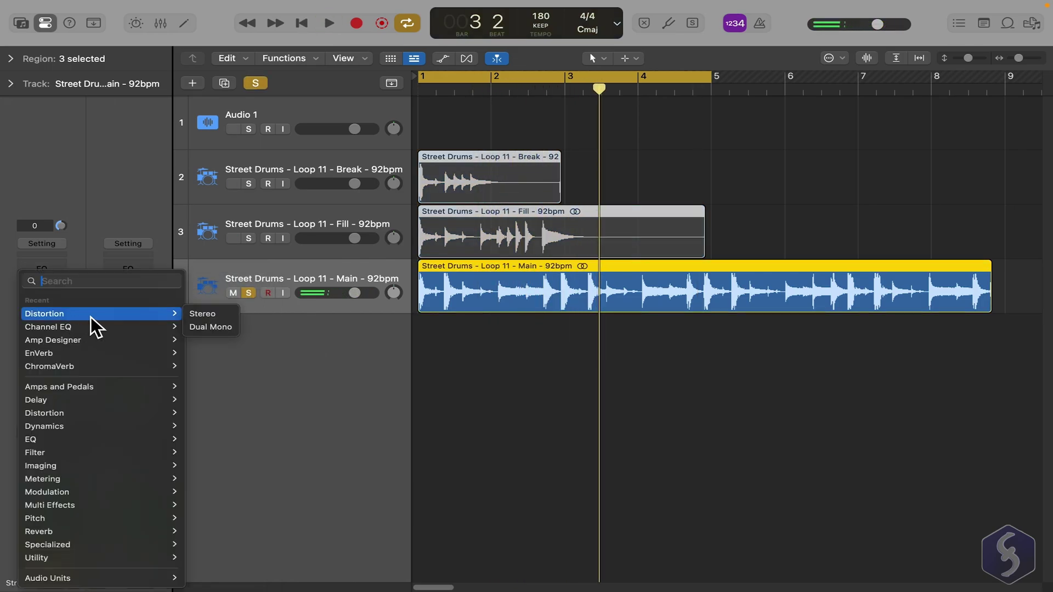
left_click(213, 316)
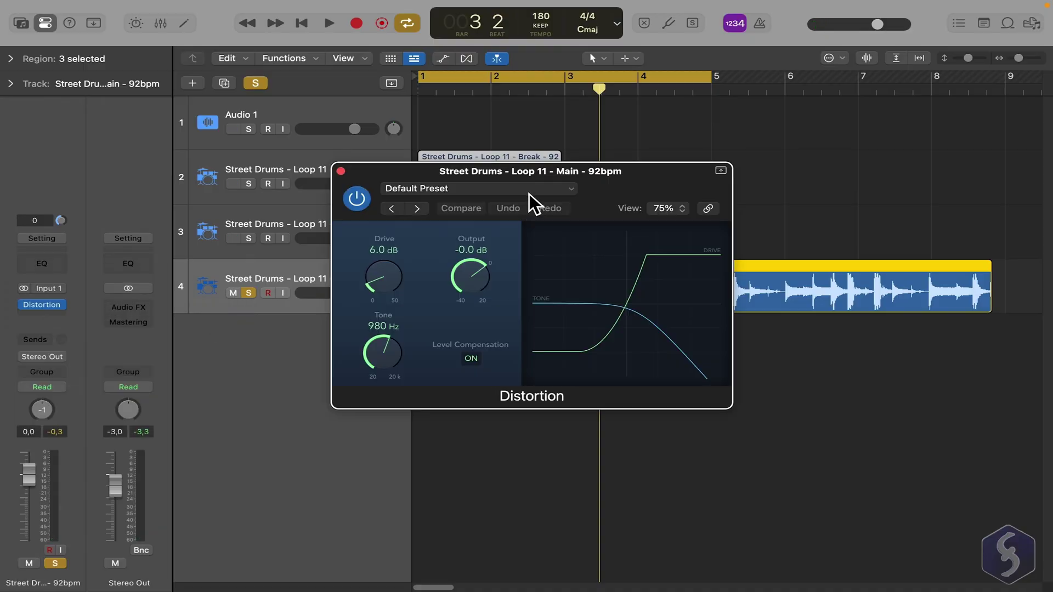
key("space")
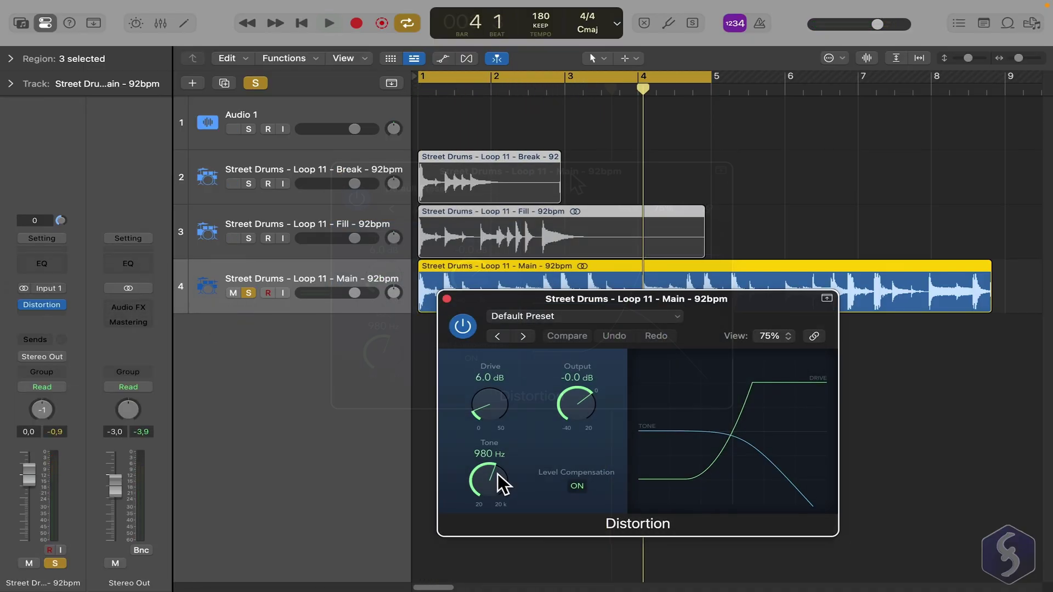
- Raise the Distortion Tone to 2300 Hz, compare with bypass, and close the plugin
left_click_drag(498, 475, 498, 453)
key("space")
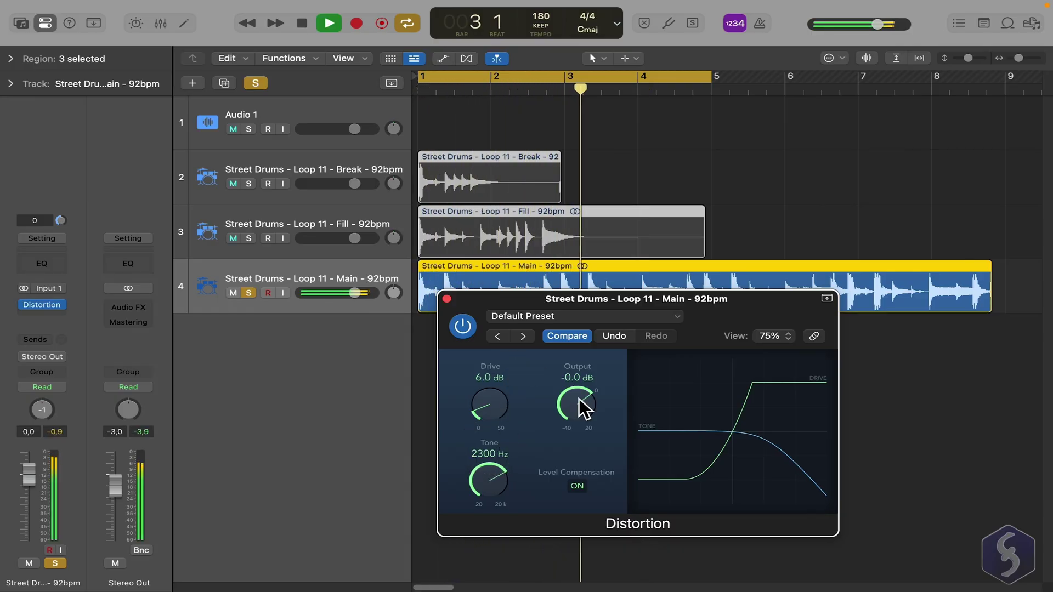
left_click(464, 328)
left_click(464, 328)
left_click(447, 299)
key("space")
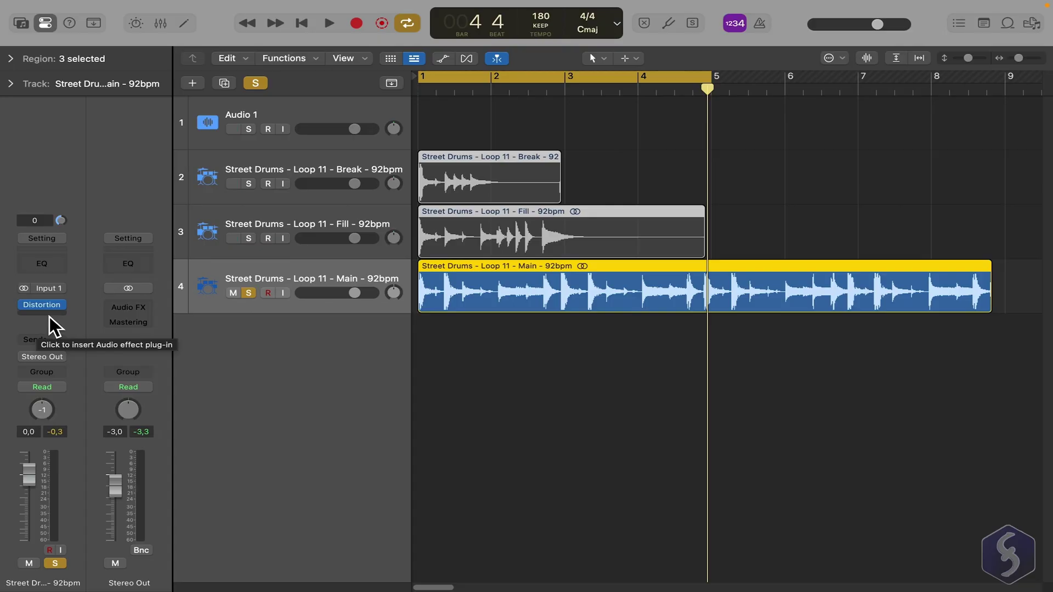
- Insert a stereo Channel EQ after the Distortion and cut -14.1 dB at 1020 Hz
left_click(49, 316)
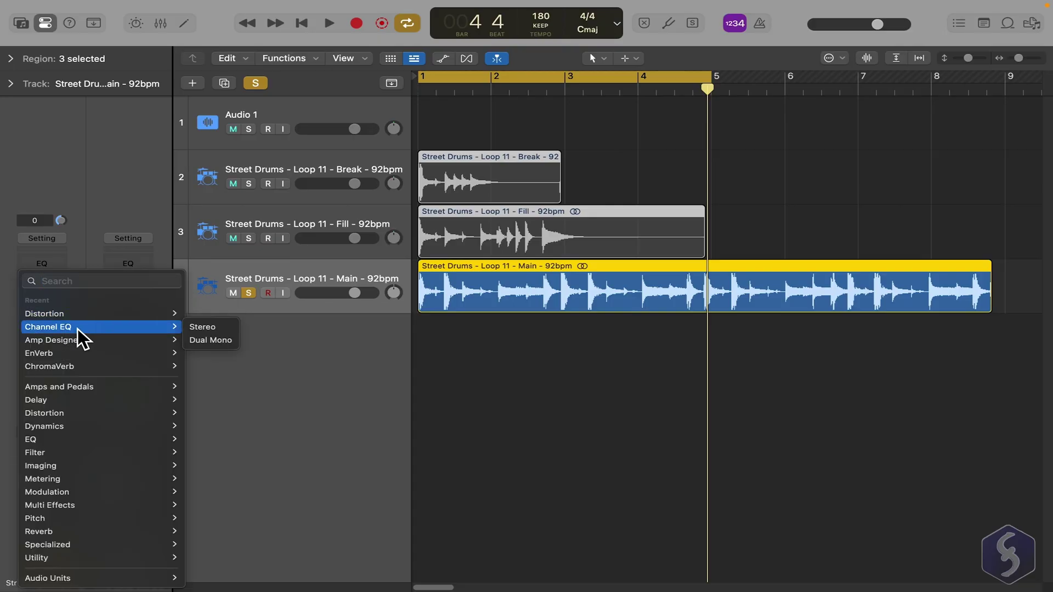
left_click(102, 328)
key("space")
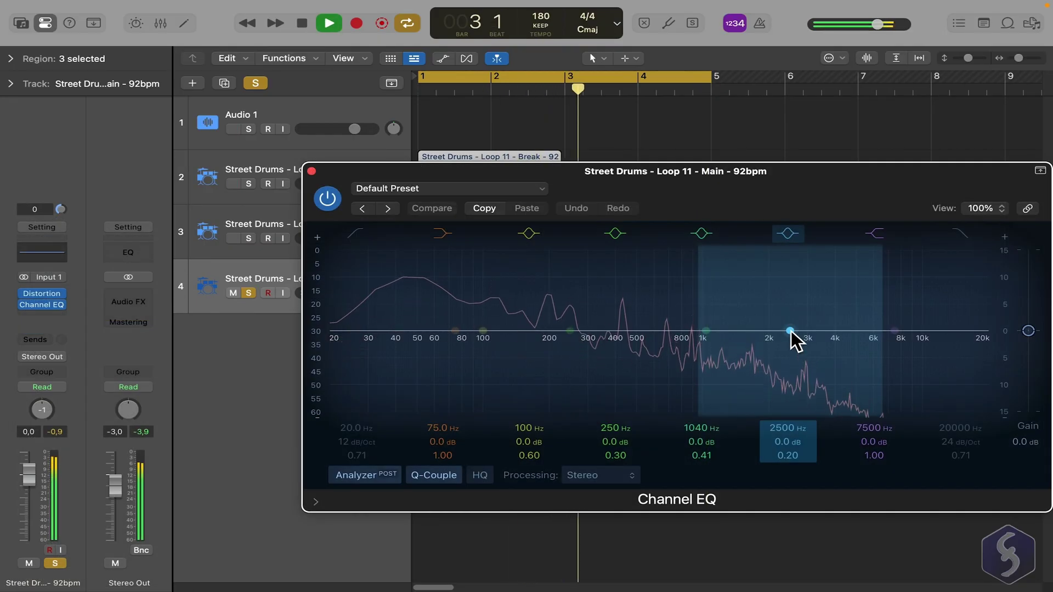
left_click_drag(791, 331, 709, 418)
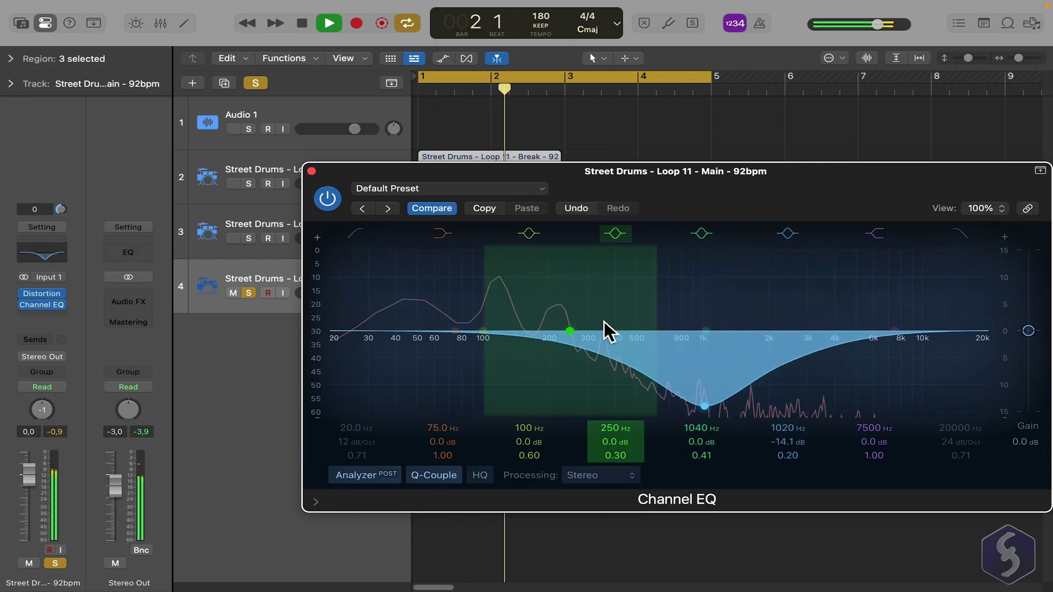
key("space")
key("super+w")
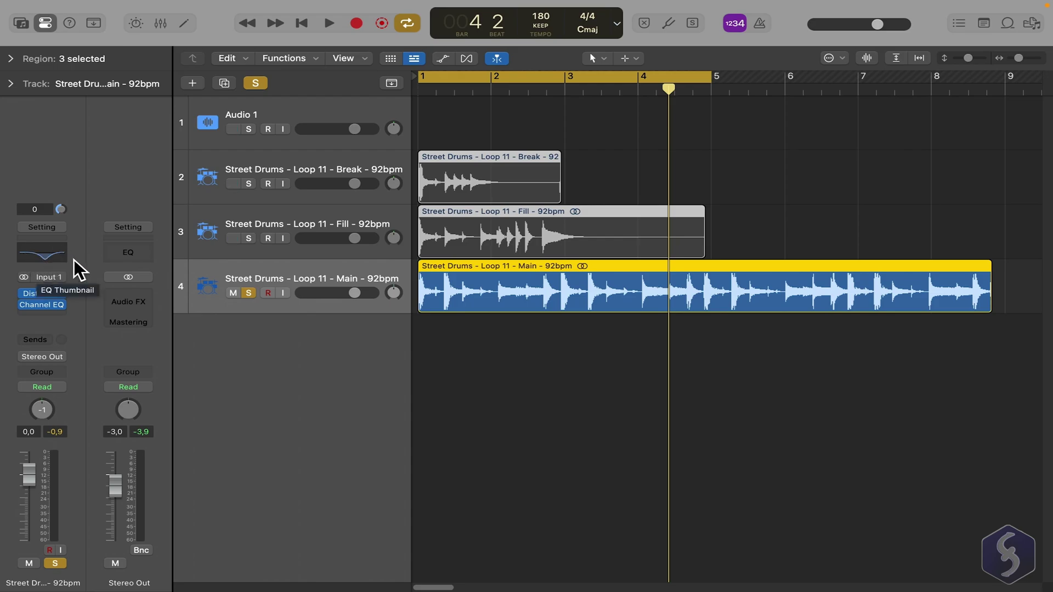
- Load Basic Hi-Hat from the Library's Drums and Percussion > Hi-Hat on track 4
left_click(51, 27)
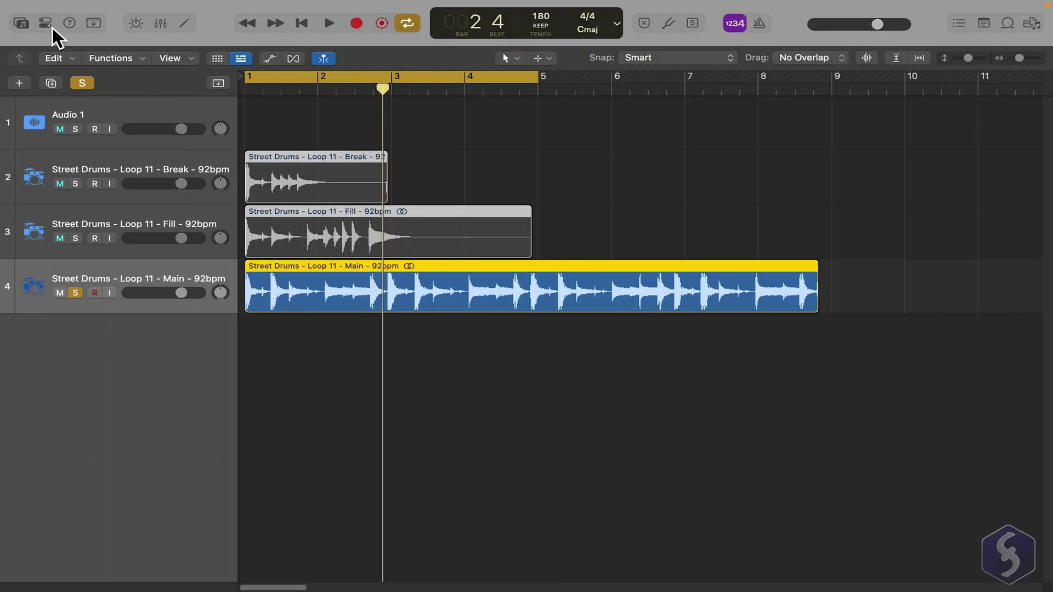
left_click(22, 24)
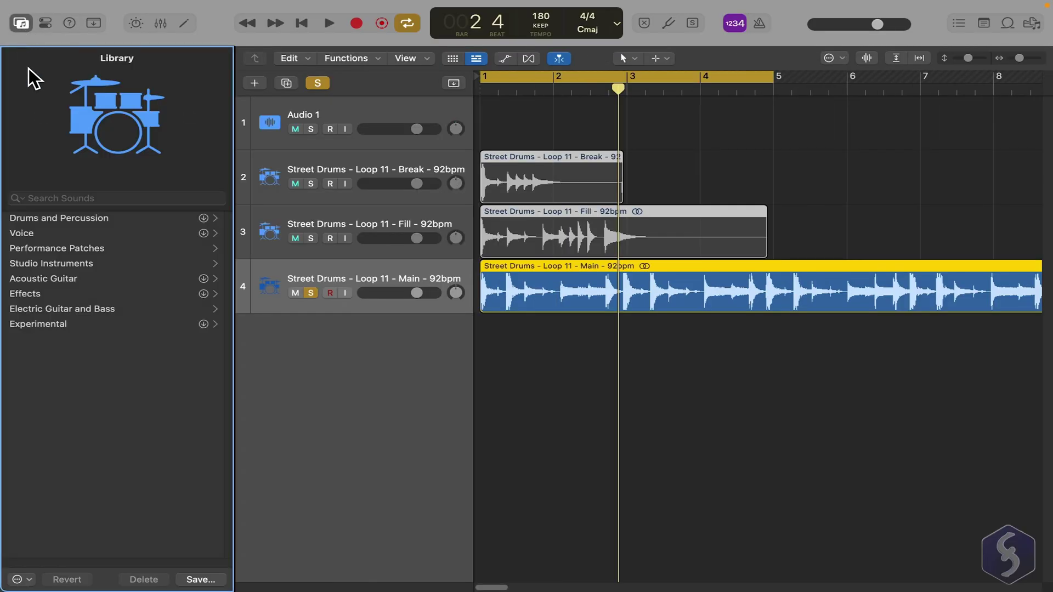
left_click(47, 24)
left_click(97, 218)
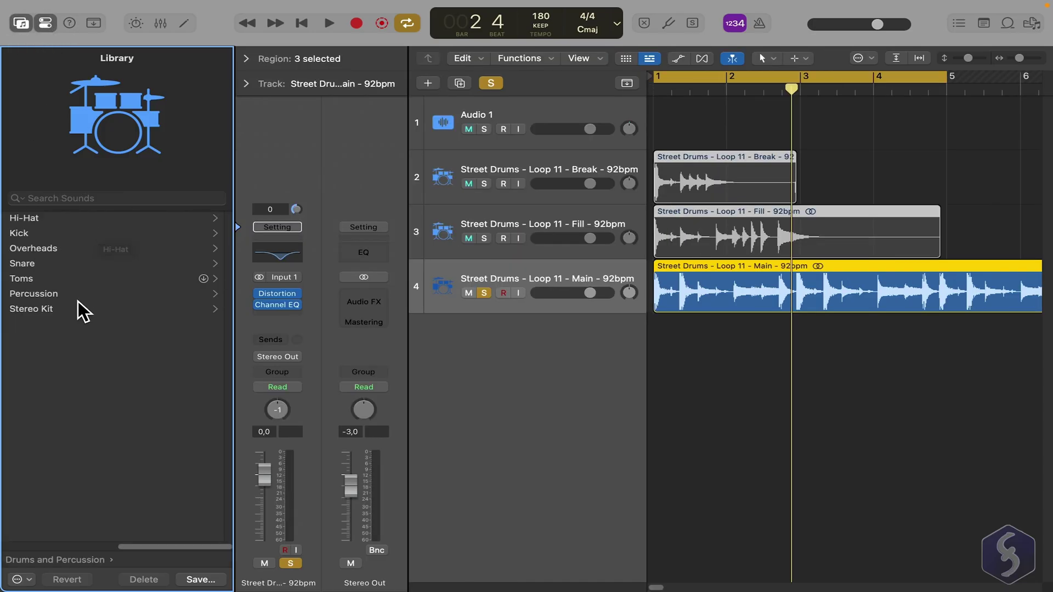
left_click(86, 219)
left_click(63, 221)
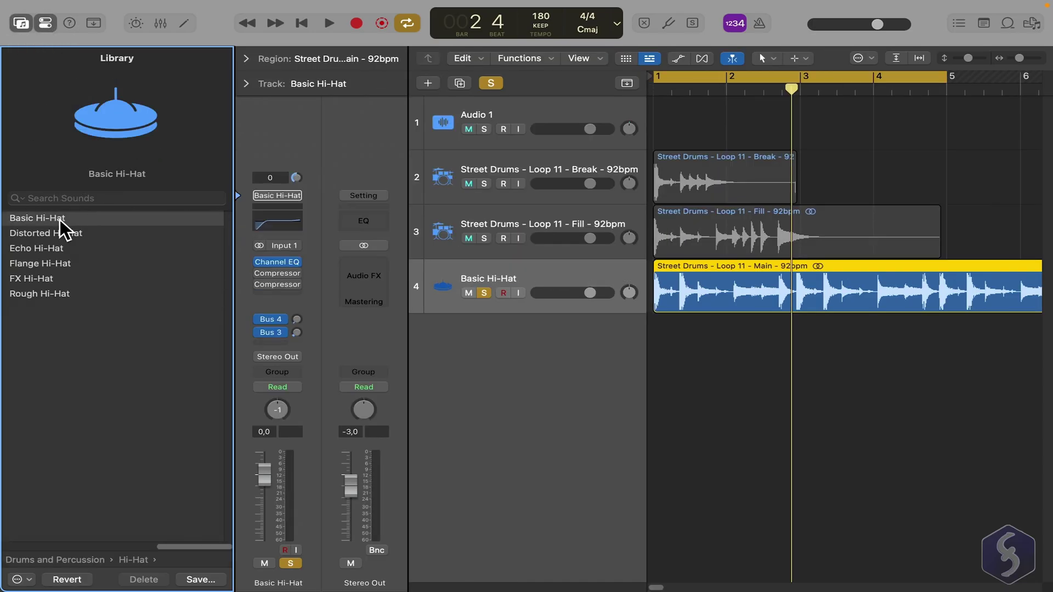
- Audition Distorted Hi-Hat, settle on Flange Hi-Hat, and close the Library
key("space")
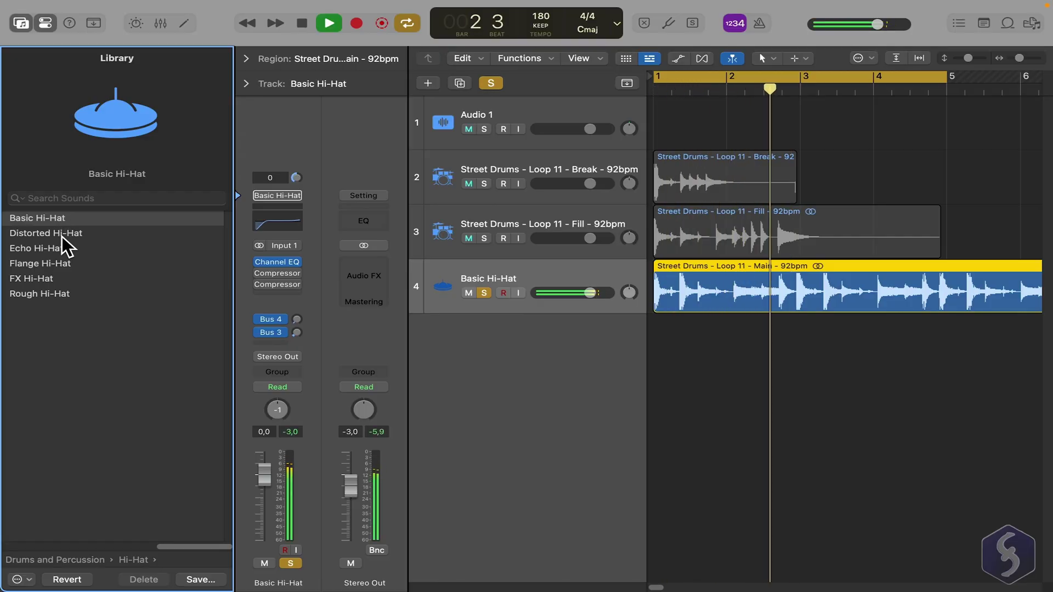
left_click(58, 233)
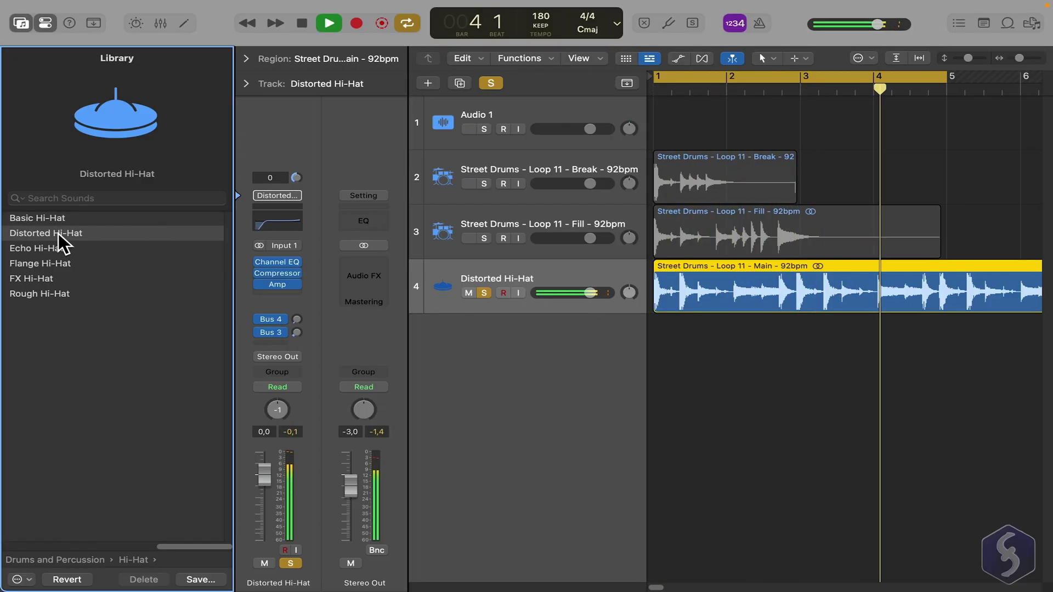
left_click(66, 262)
key("space")
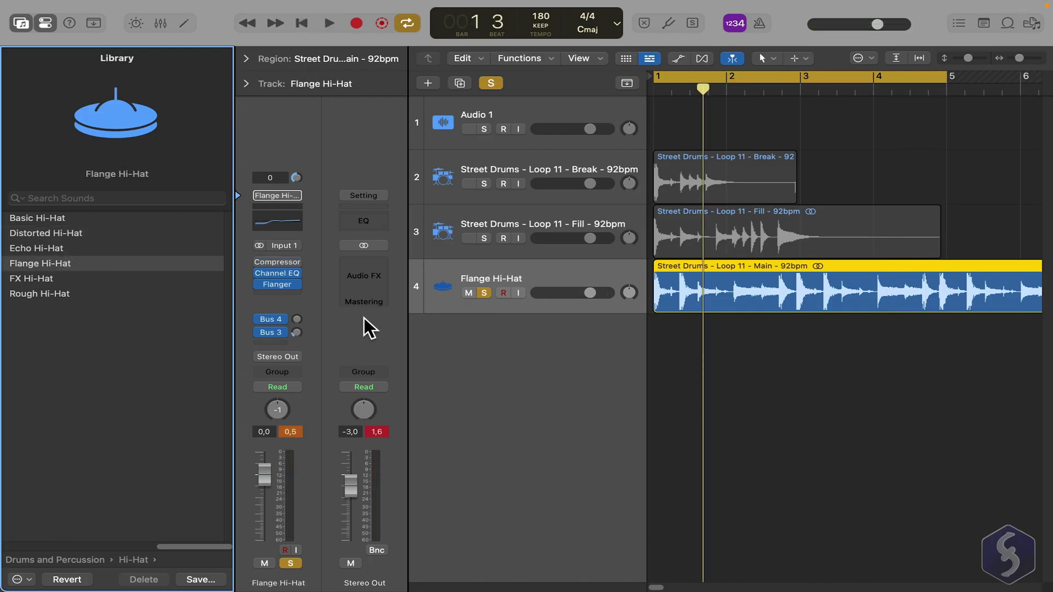
key("Up")
key("super+z")
key("super+z")
key("super+z")
key("super+z")
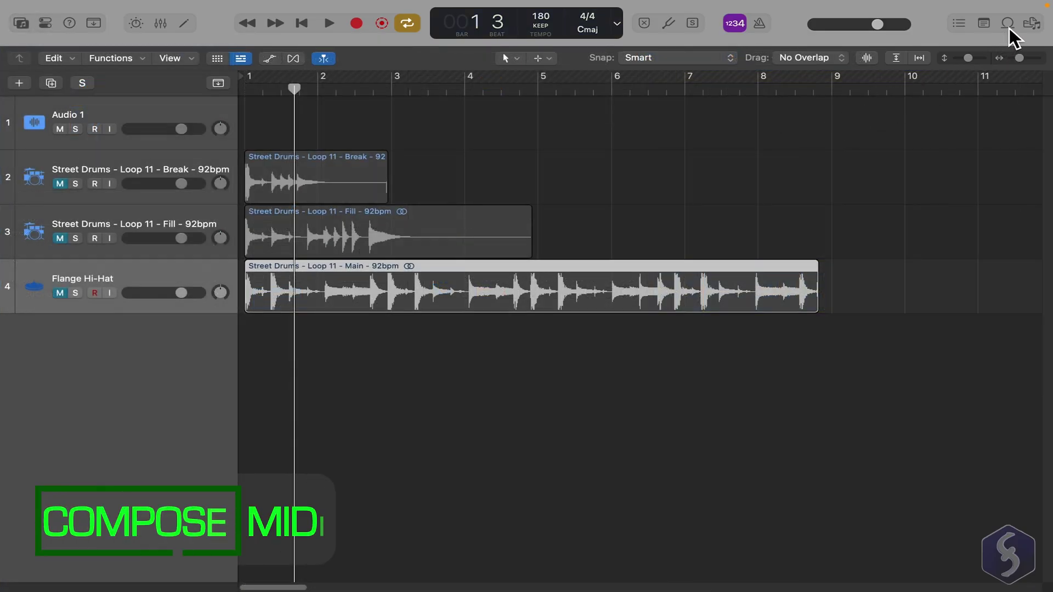
- Preview 16mm Film Electric Piano and 360 Blazing Clusters 01, then drag the piano loop into the tracks
left_click(1008, 25)
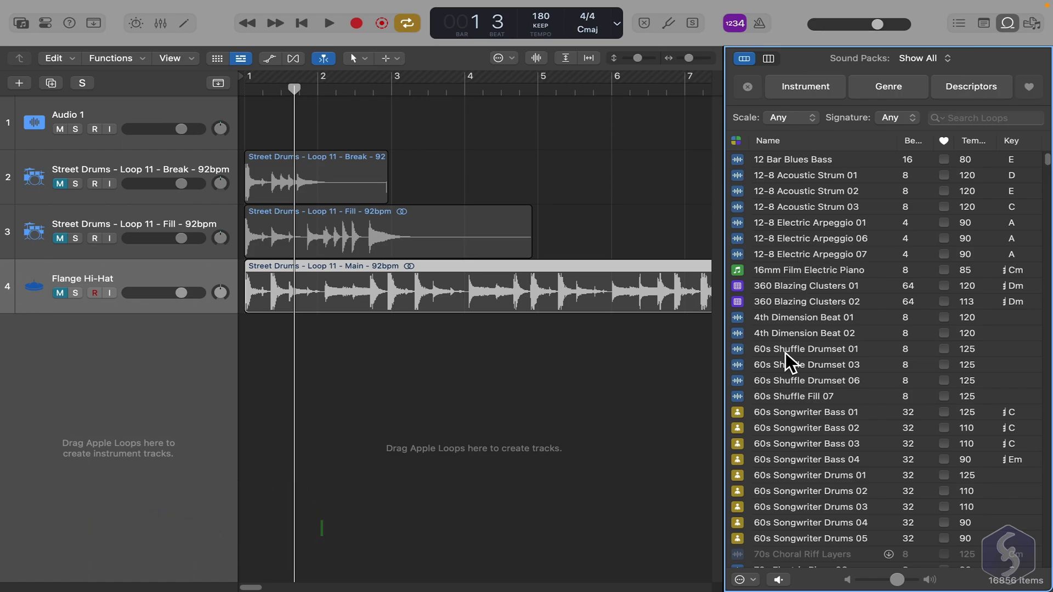
left_click(763, 272)
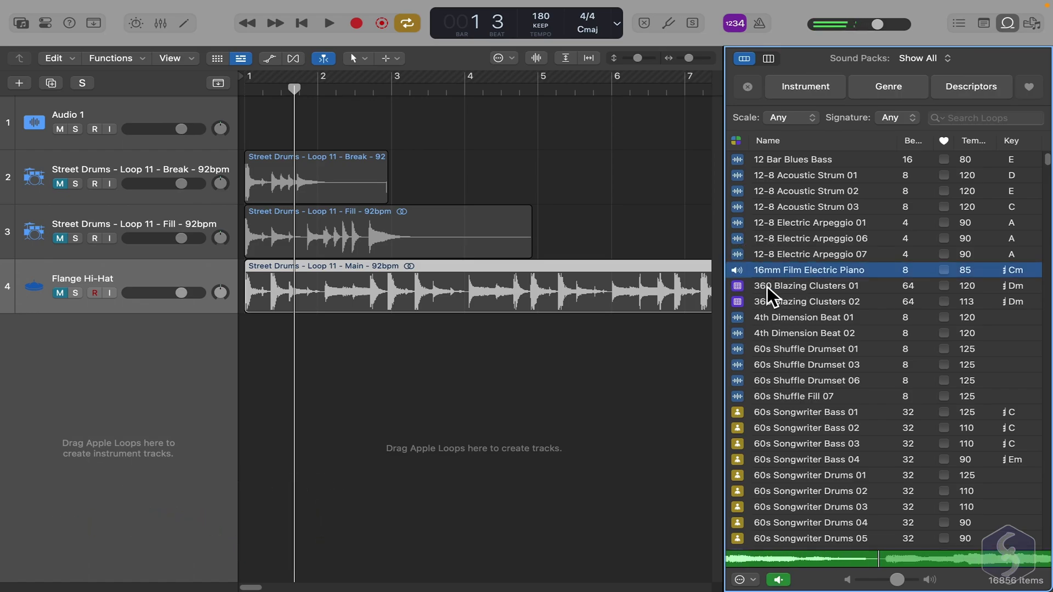
left_click(768, 288)
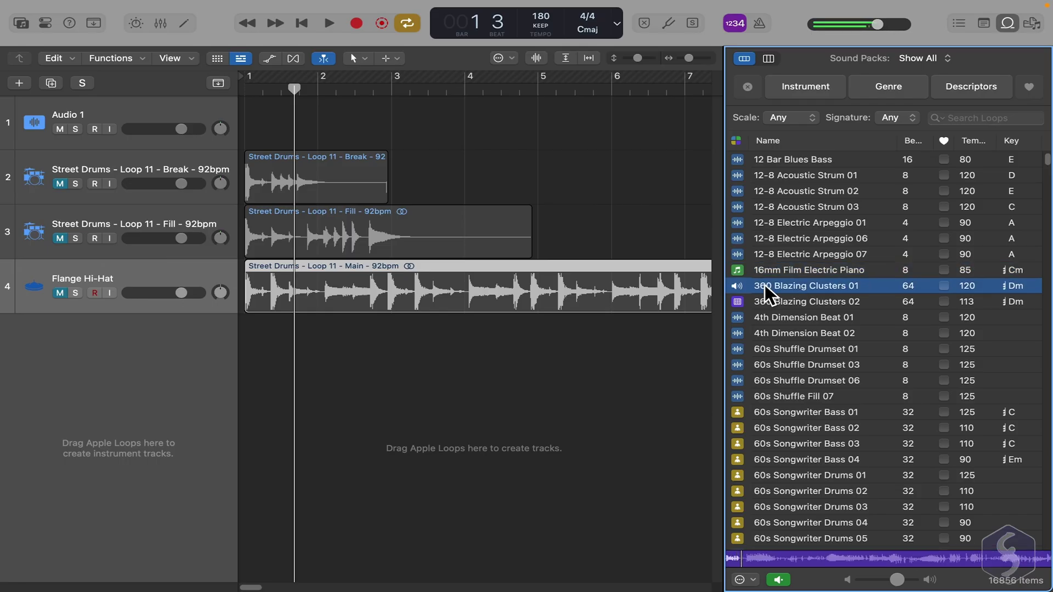
left_click(804, 273)
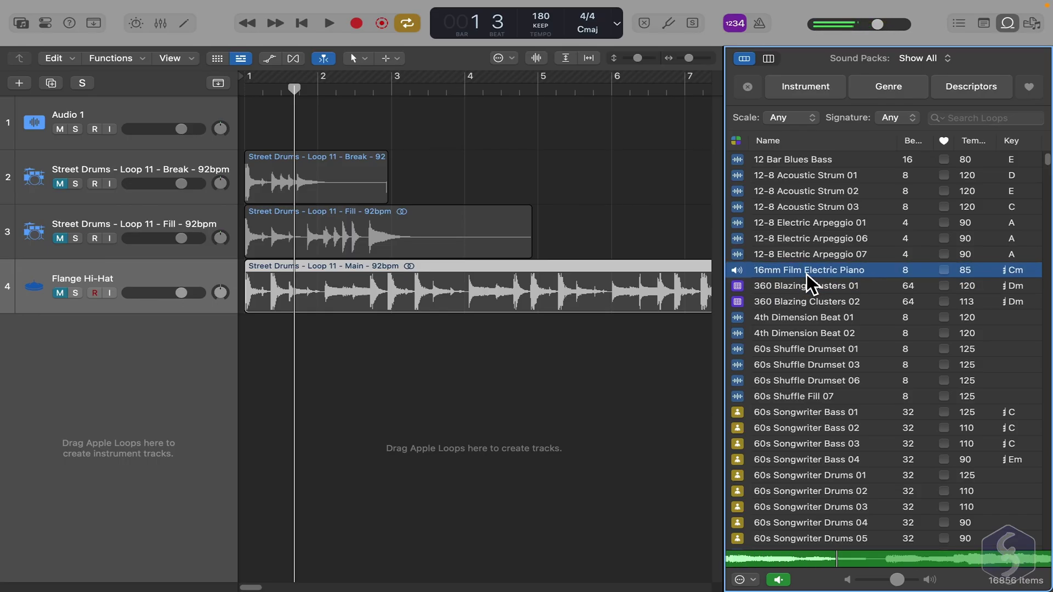
left_click_drag(808, 272, 267, 343)
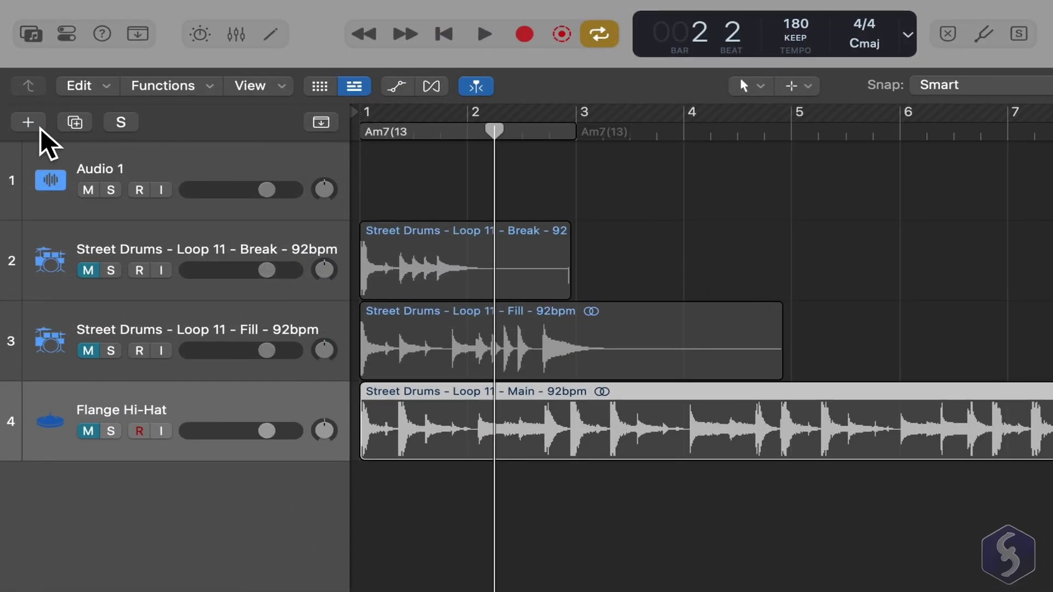
- Choose a MIDI Software Instrument track type after looking at Pattern and External MIDI options
left_click(35, 129)
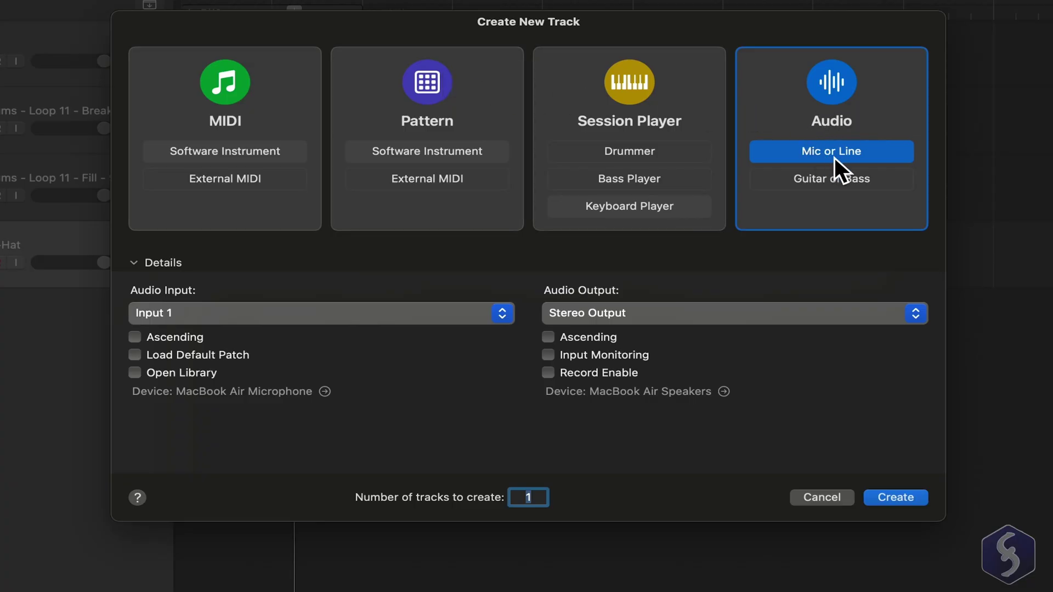
left_click(296, 121)
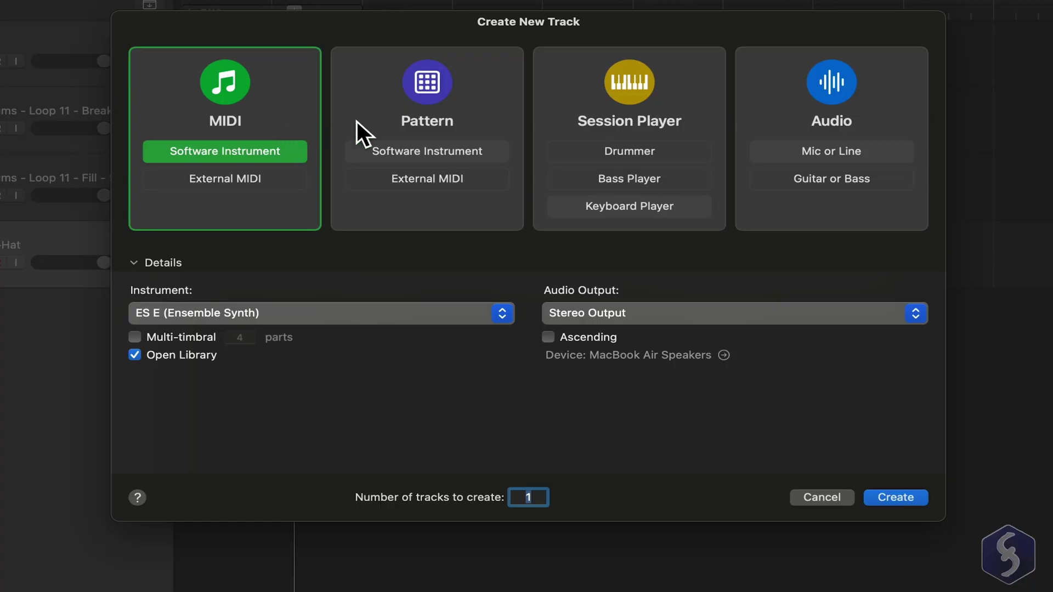
left_click(499, 119)
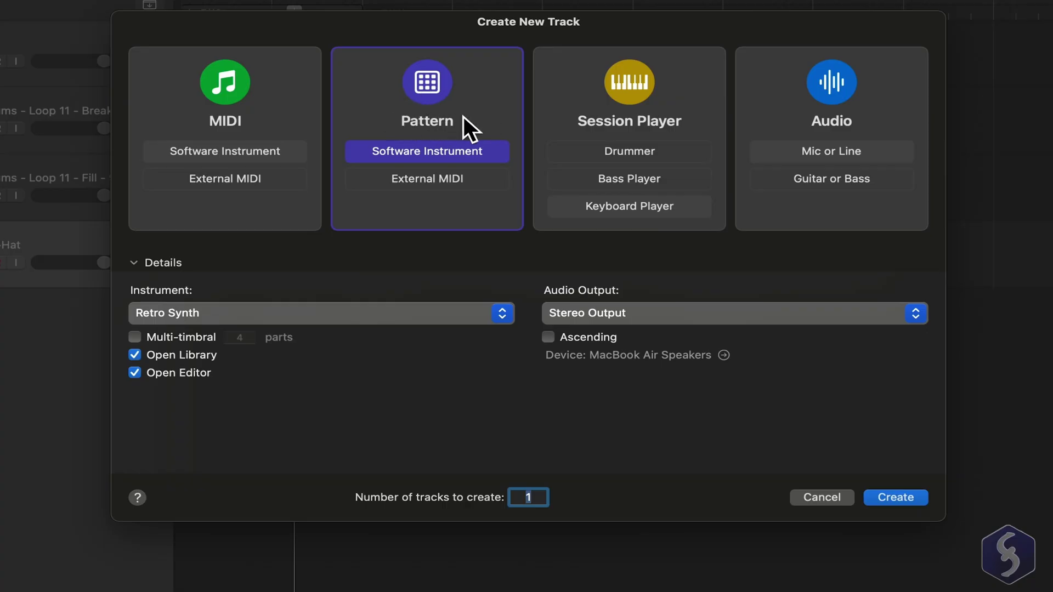
left_click(289, 109)
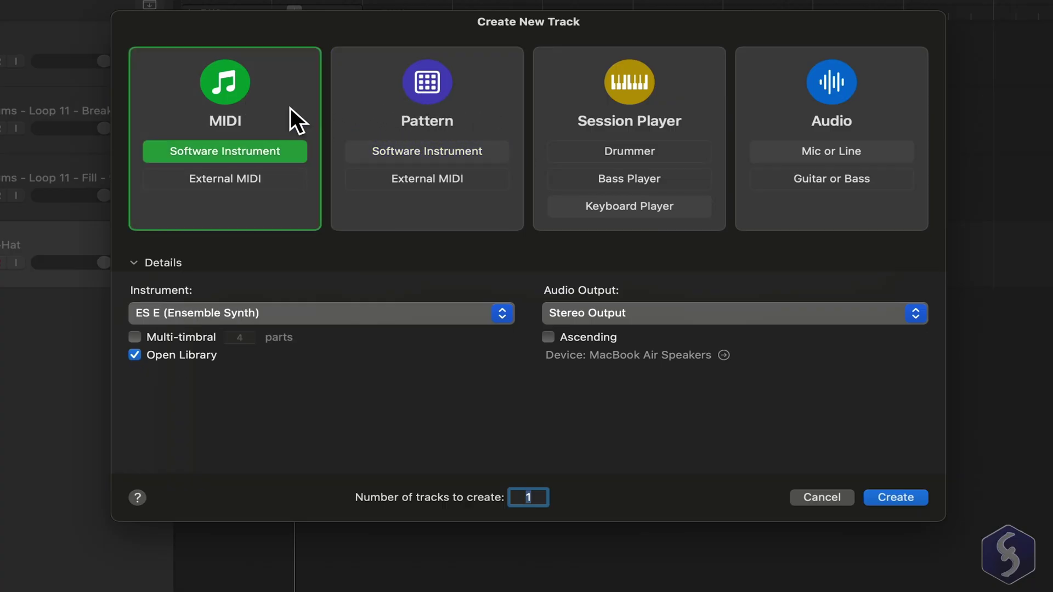
left_click(237, 183)
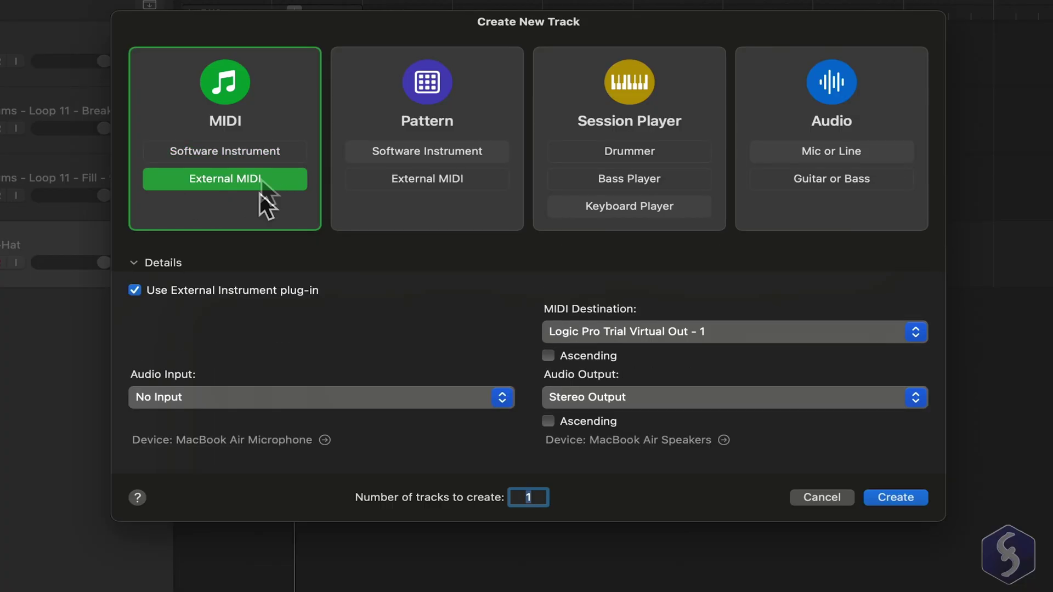
left_click(248, 157)
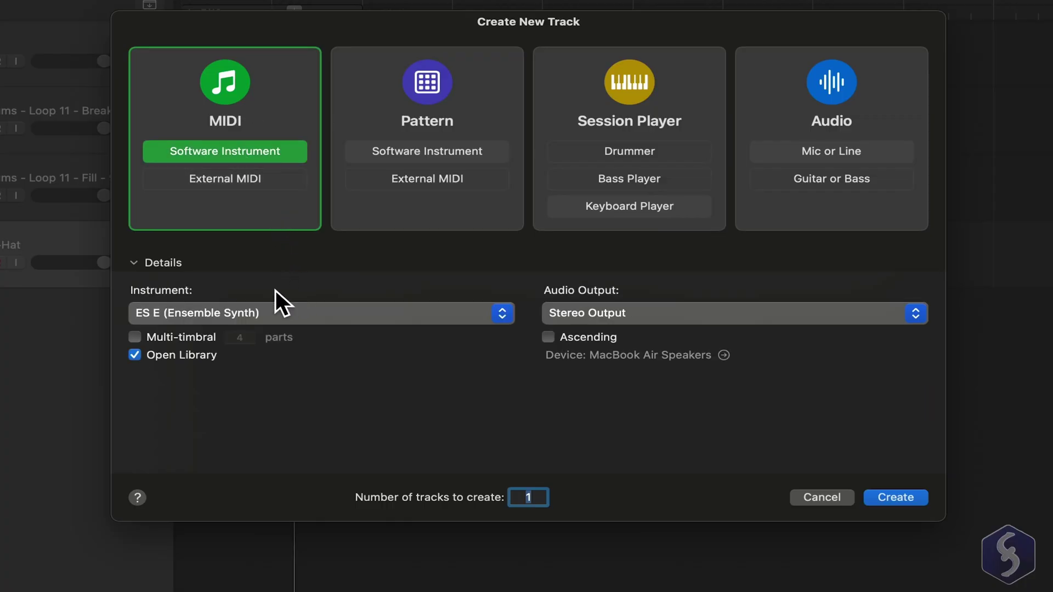
- Set the instrument to Synthesizer > ES1 (Synthesizer 1), keeping output on Stereo Output
left_click(271, 314)
mouse_move(249, 467)
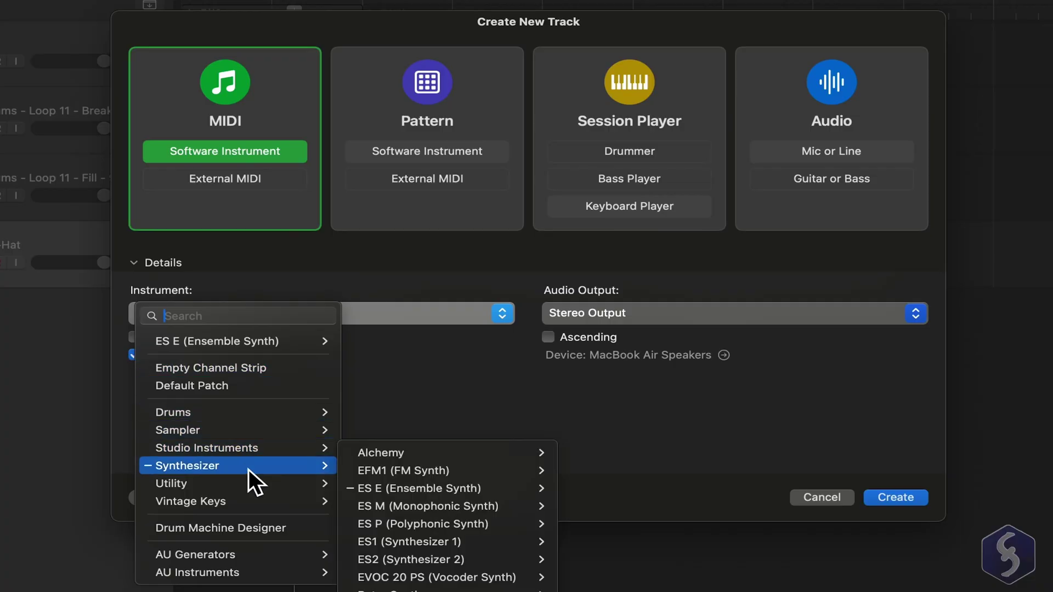
mouse_move(413, 560)
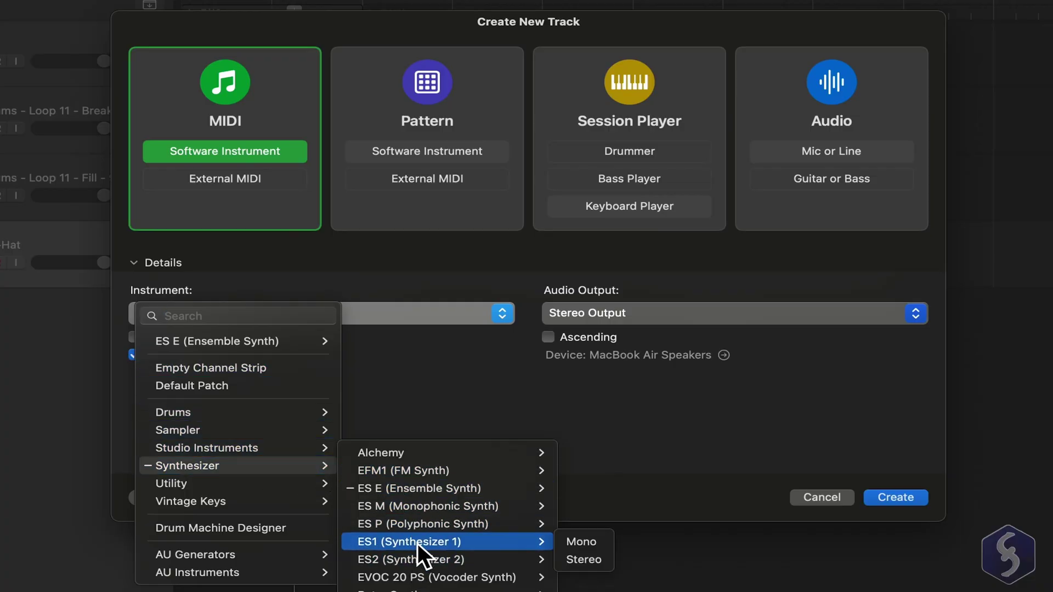
left_click(479, 543)
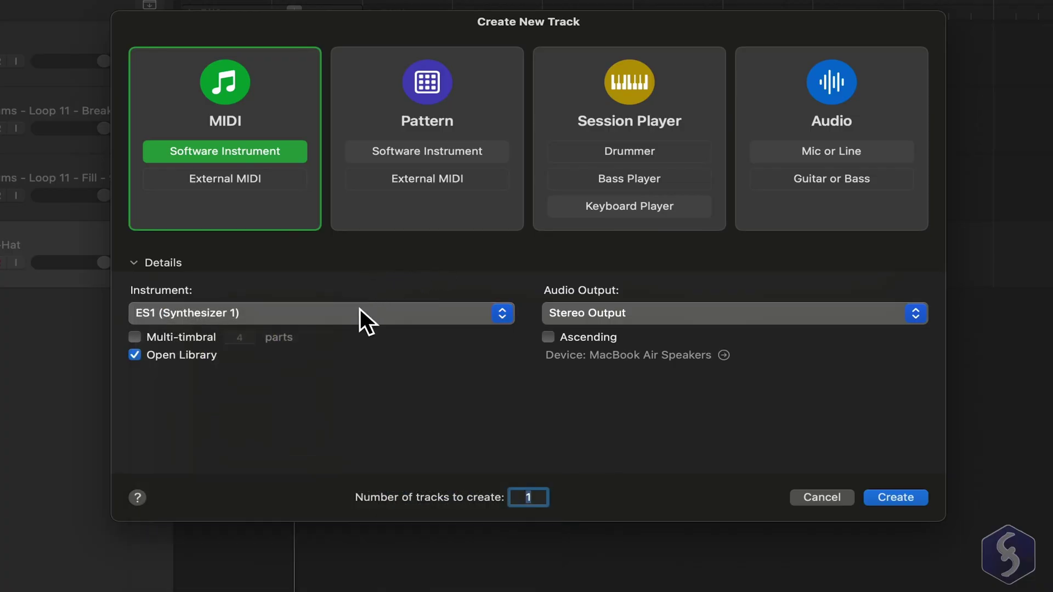
left_click(690, 316)
left_click(786, 338)
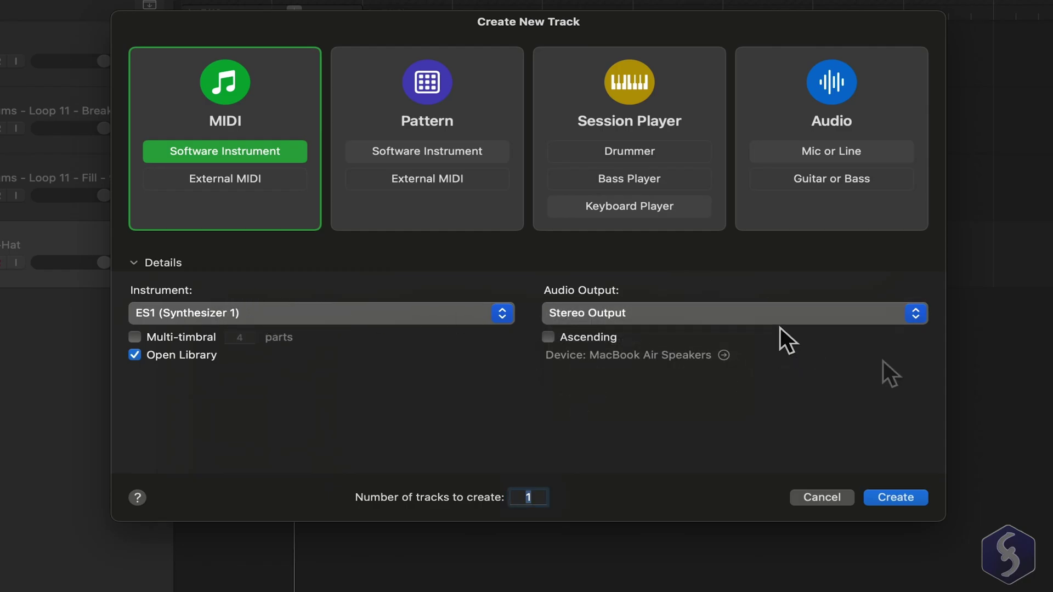
- Create the Inst 1 track, hide the Library and open the Piano Roll to audition notes
left_click(899, 497)
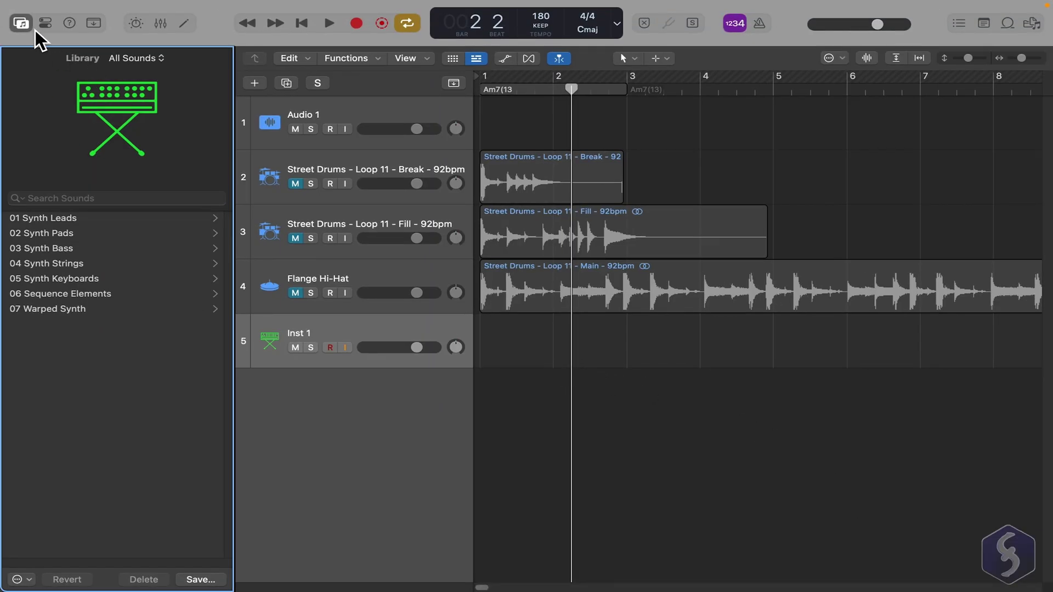
left_click(22, 23)
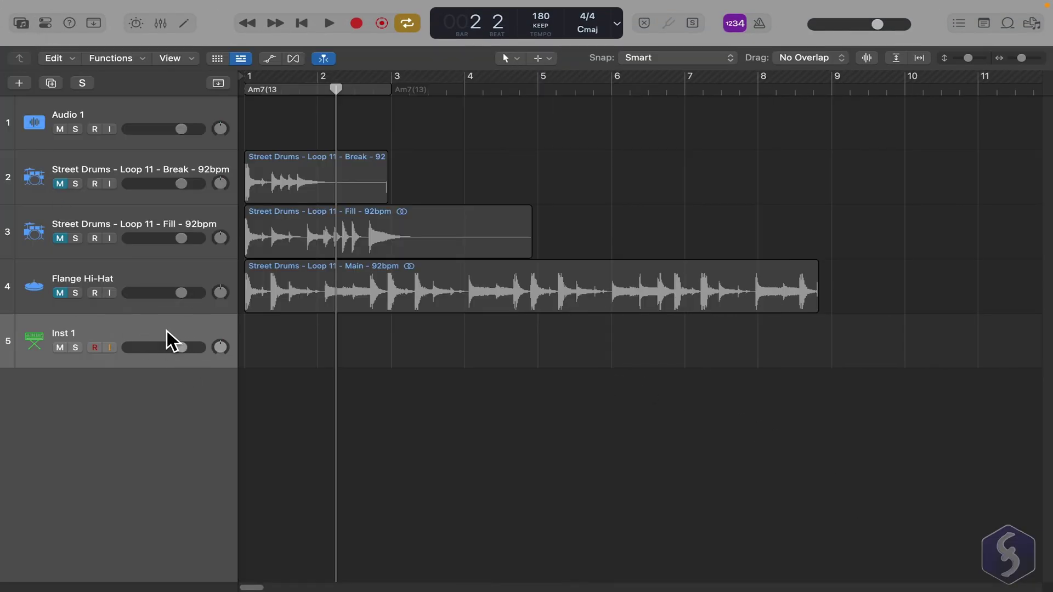
left_click(185, 25)
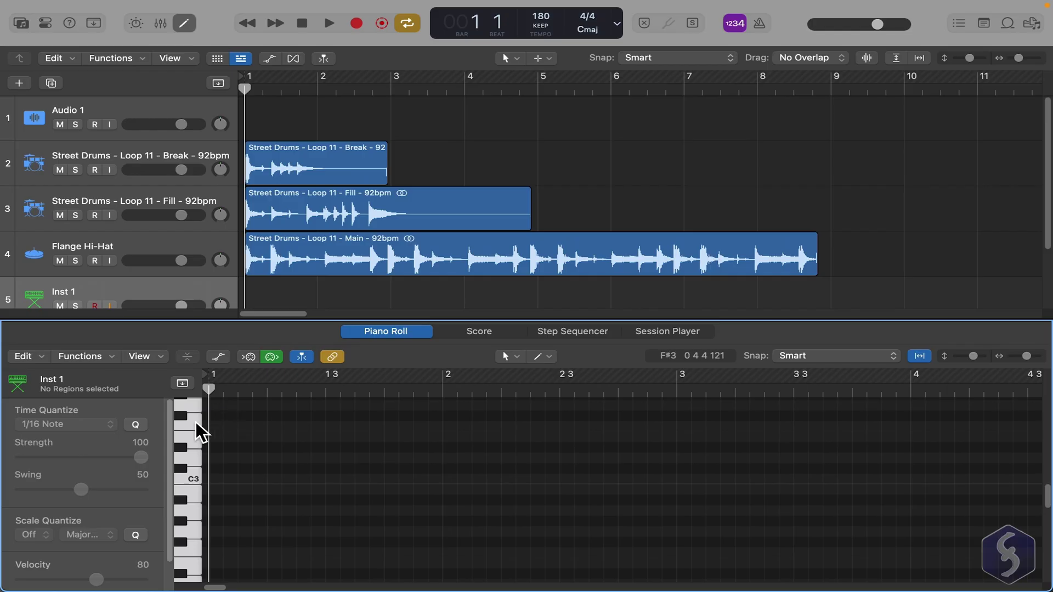
left_click_drag(193, 440, 195, 476)
- Draw four notes with the Pencil Tool: C3, D#3, D#3 and F3
left_click(522, 361)
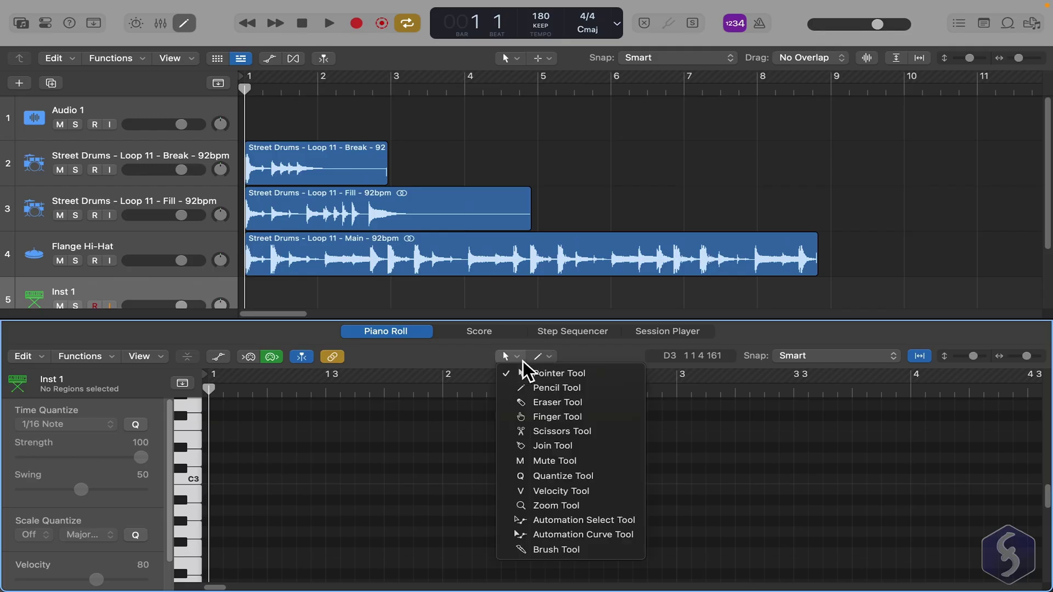
left_click(551, 389)
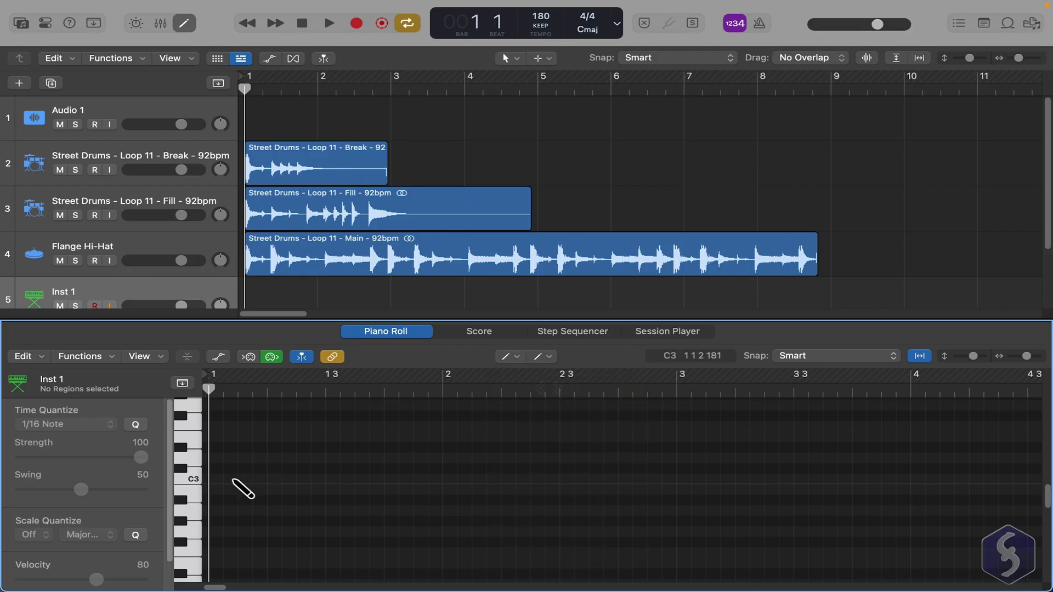
left_click_drag(232, 480, 258, 479)
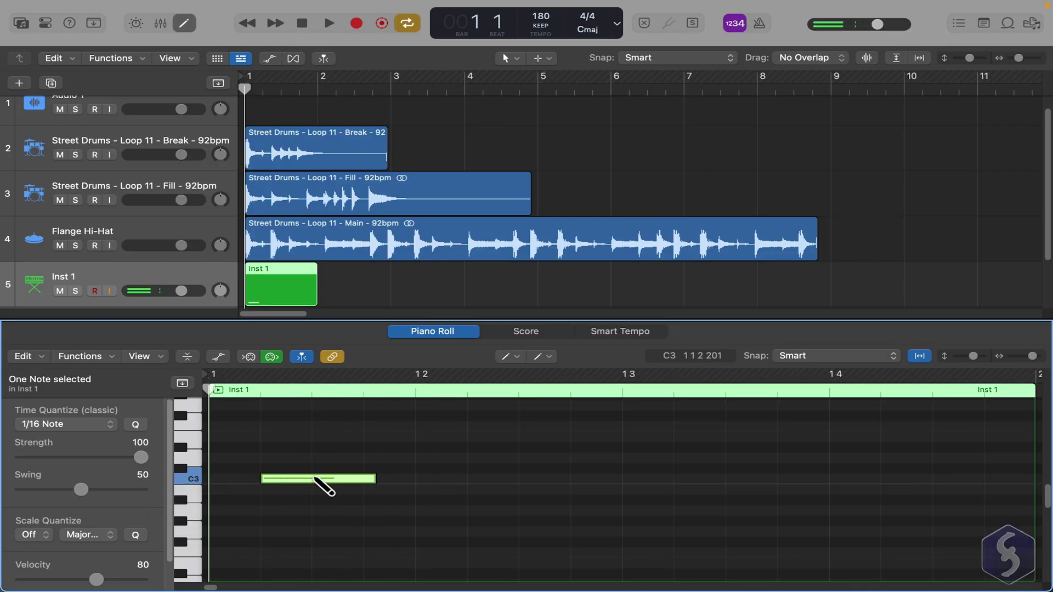
left_click_drag(433, 447, 440, 448)
left_click_drag(587, 447, 606, 447)
left_click_drag(812, 426, 853, 433)
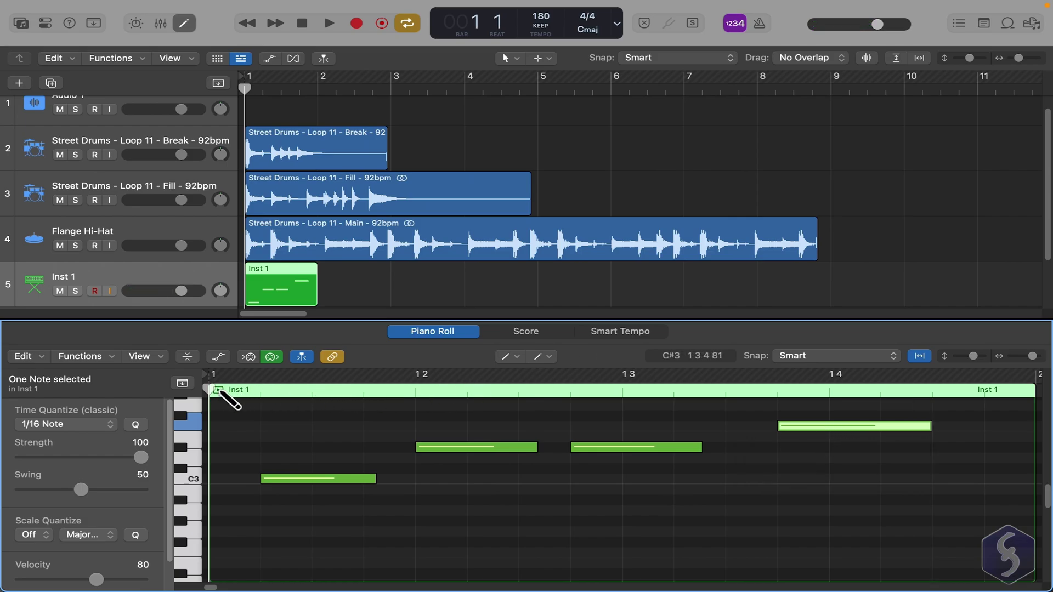
- Play the melody solo and adjust the F3 note's pitch and length
left_click(218, 390)
key("ctrl+s")
key("space")
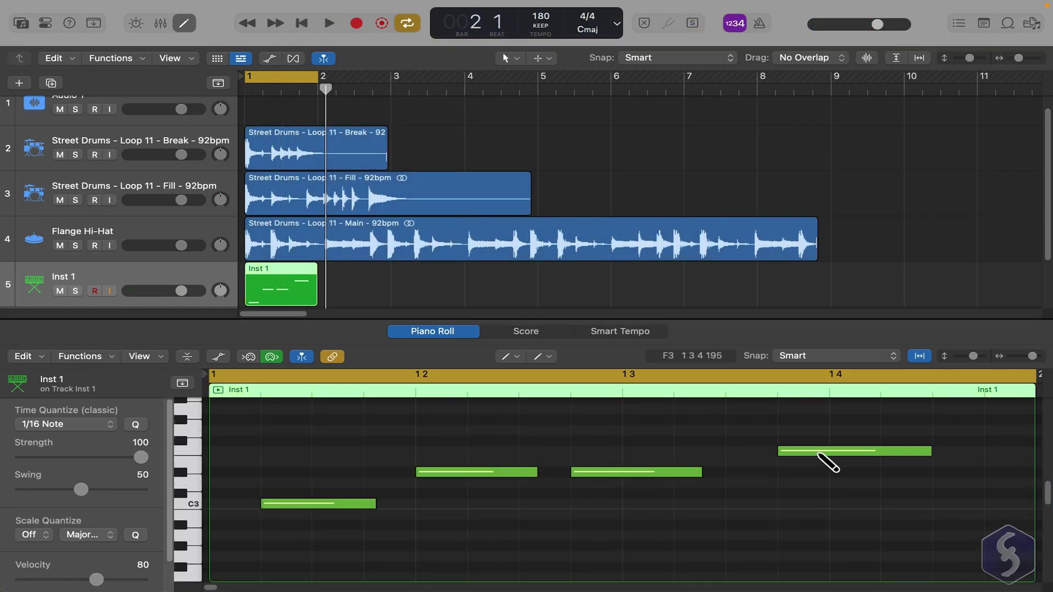
left_click(821, 452)
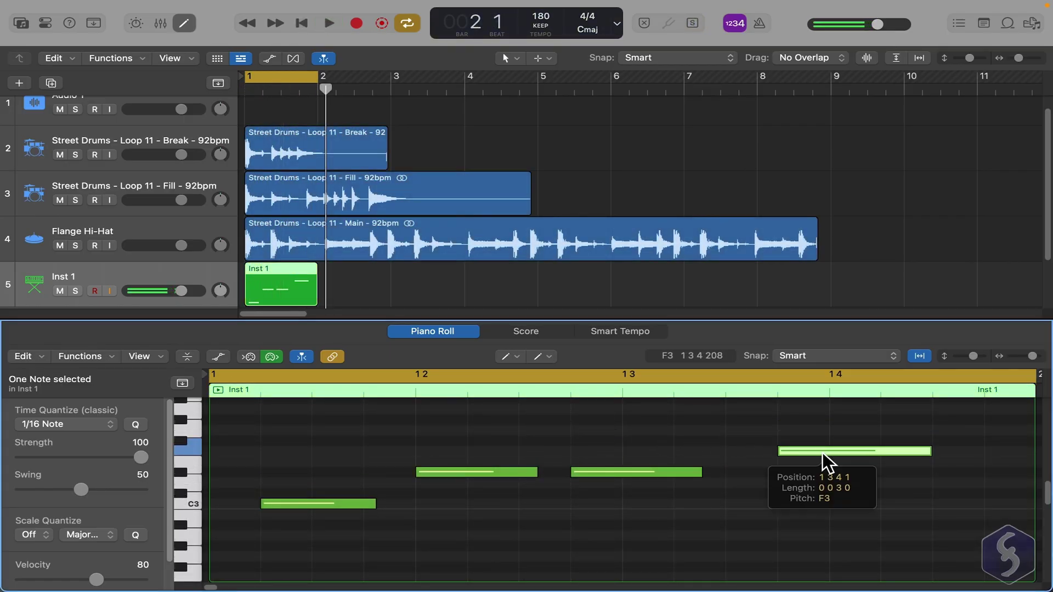
mouse_move(822, 452)
left_mouse_down()
mouse_move(825, 416)
mouse_move(825, 452)
left_mouse_up()
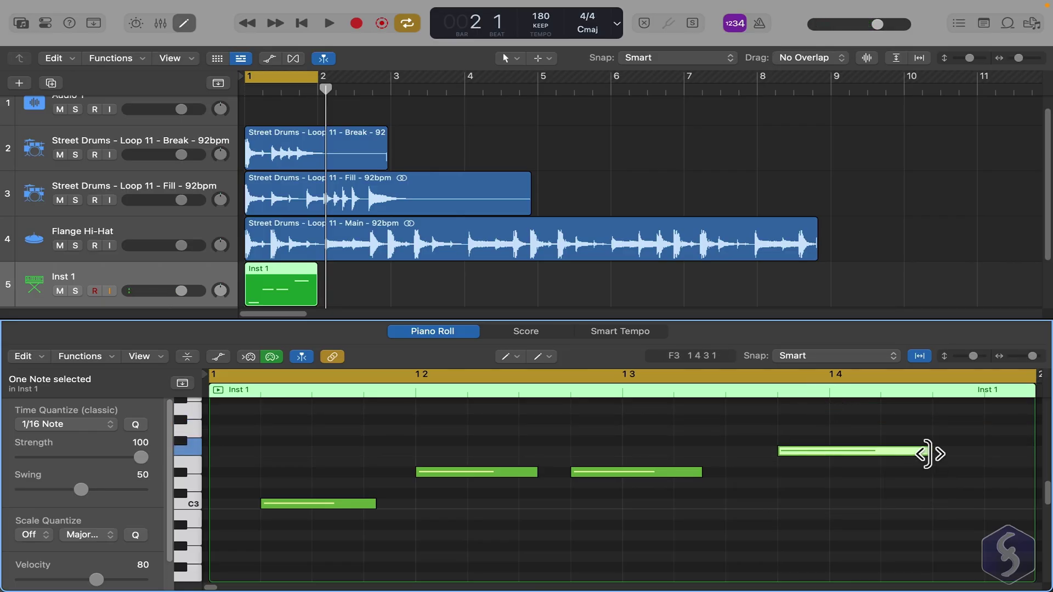
mouse_move(926, 454)
left_mouse_down()
mouse_move(839, 459)
mouse_move(930, 461)
left_mouse_up()
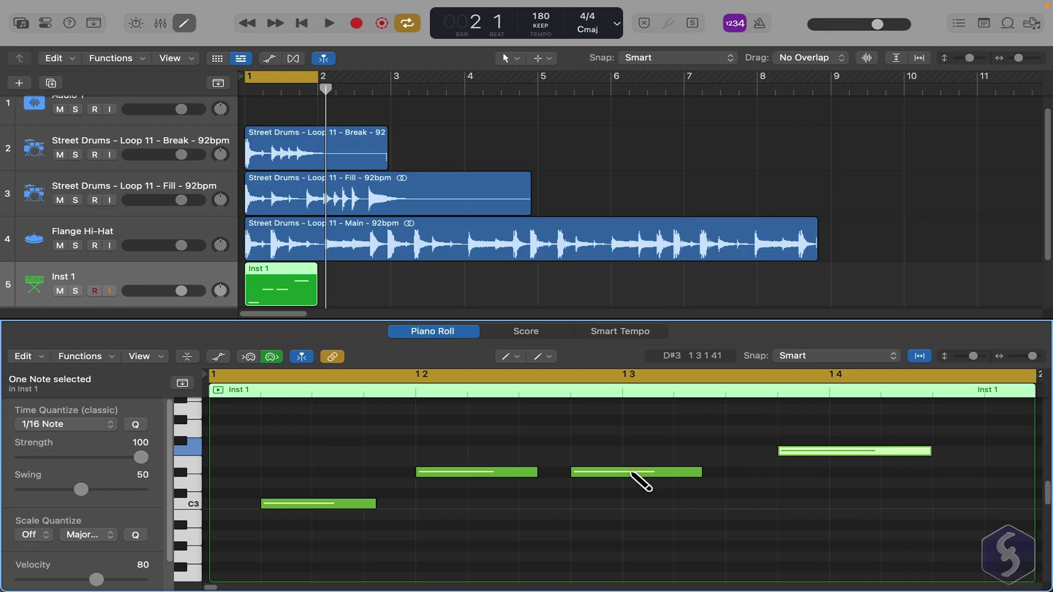
- Delete the second D#3 note, then undo to restore it
left_click(634, 473)
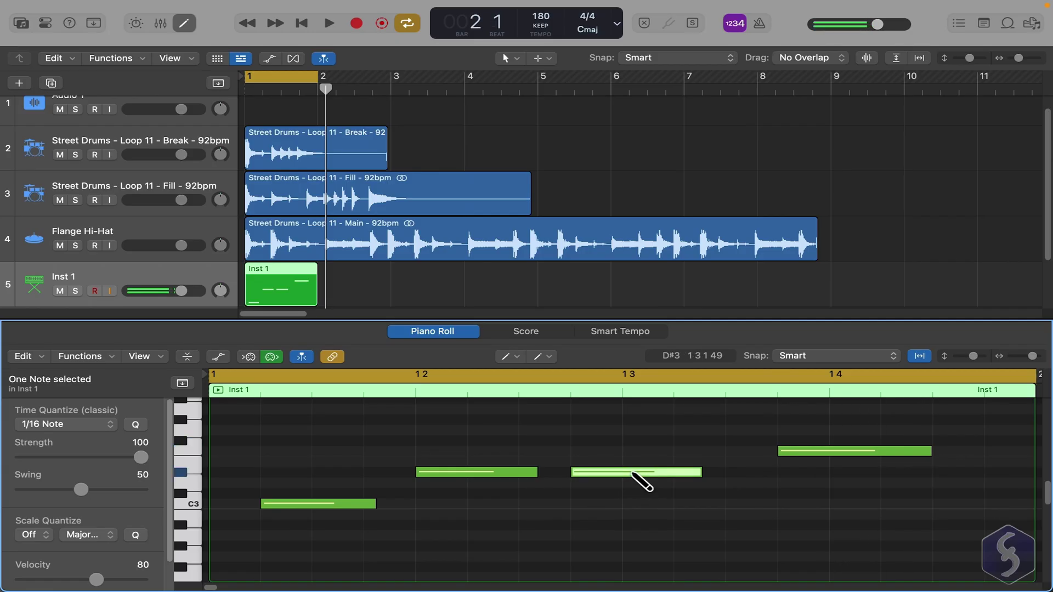
key("Delete")
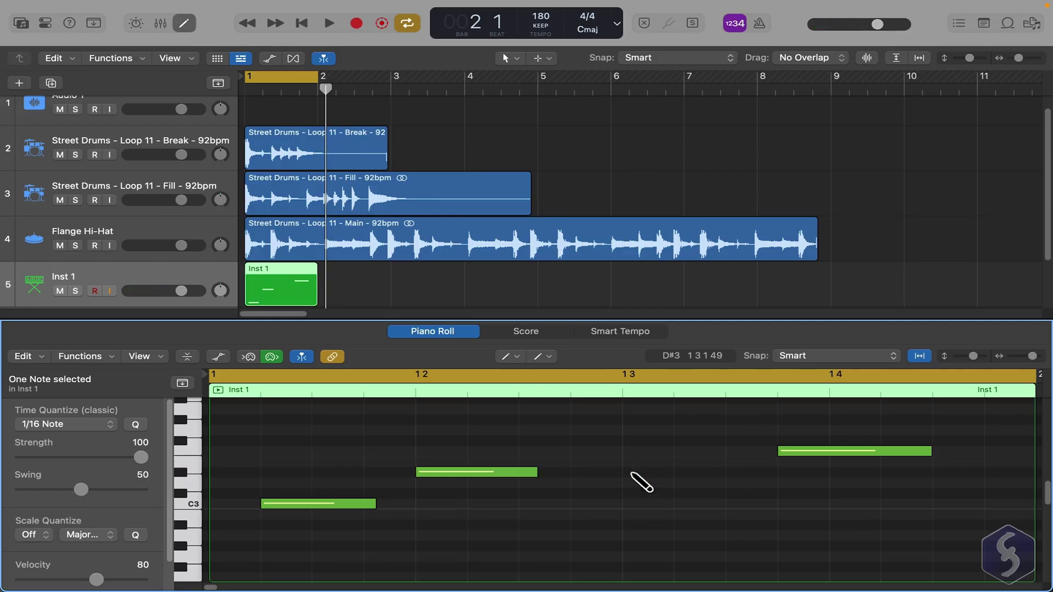
key("super+z")
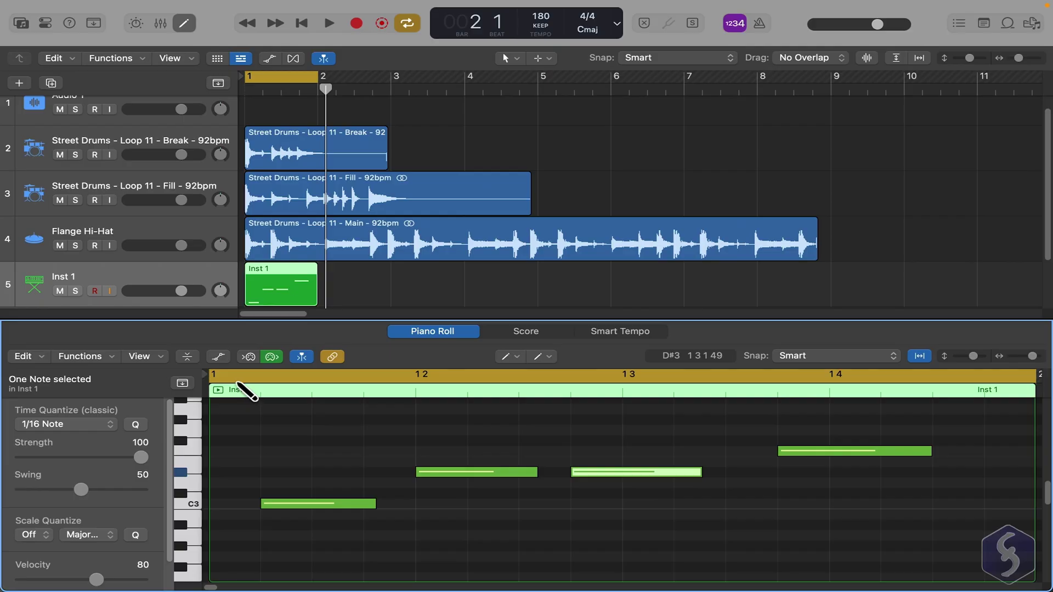
- Show the velocity lane, lower the second note's velocity to 54 and raise the third note's
left_click(225, 360)
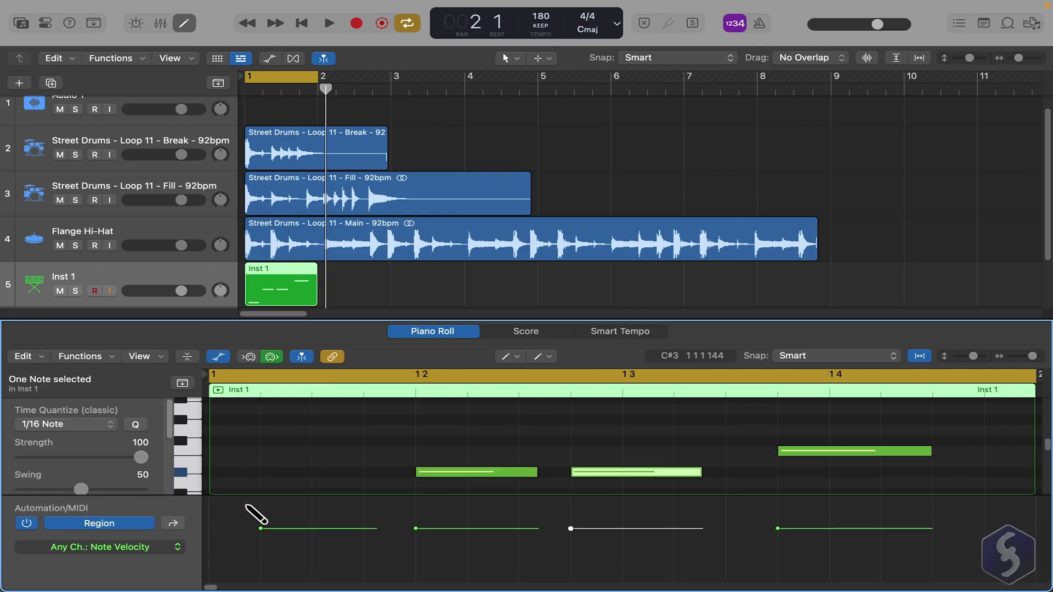
key("ctrl+s")
key("space")
left_click_drag(416, 528, 415, 564)
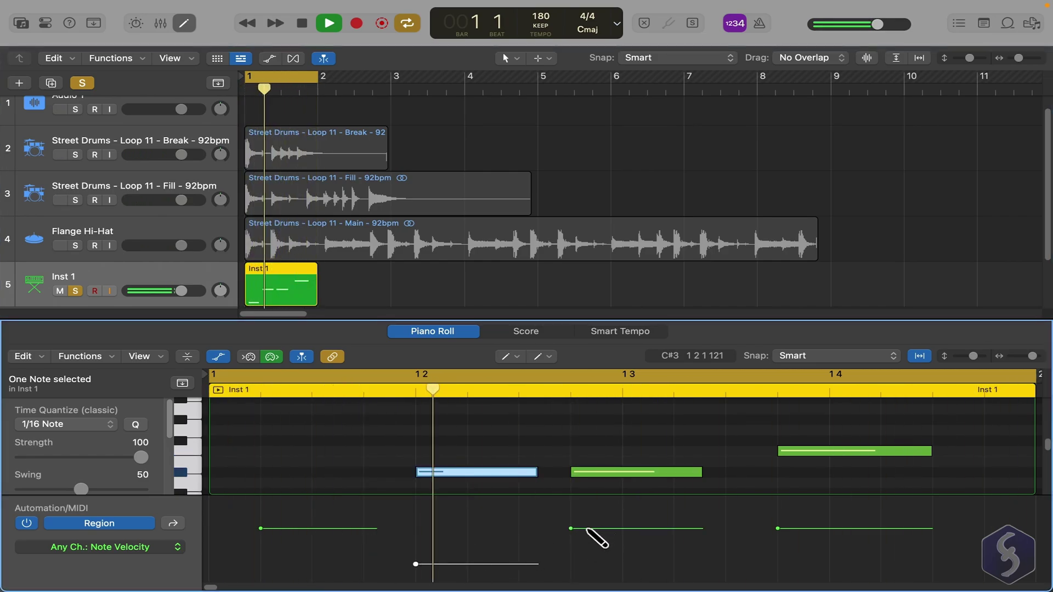
left_click_drag(570, 529, 571, 515)
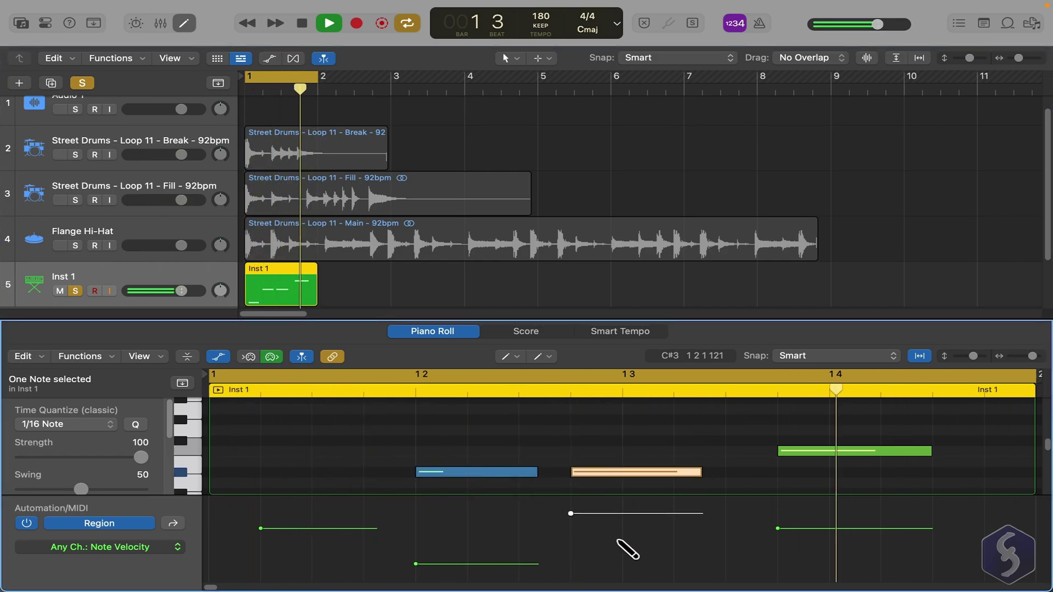
key("space")
- Switch the automation lane to Pitch Bend and draw a bend curve, then play it back
left_click(176, 547)
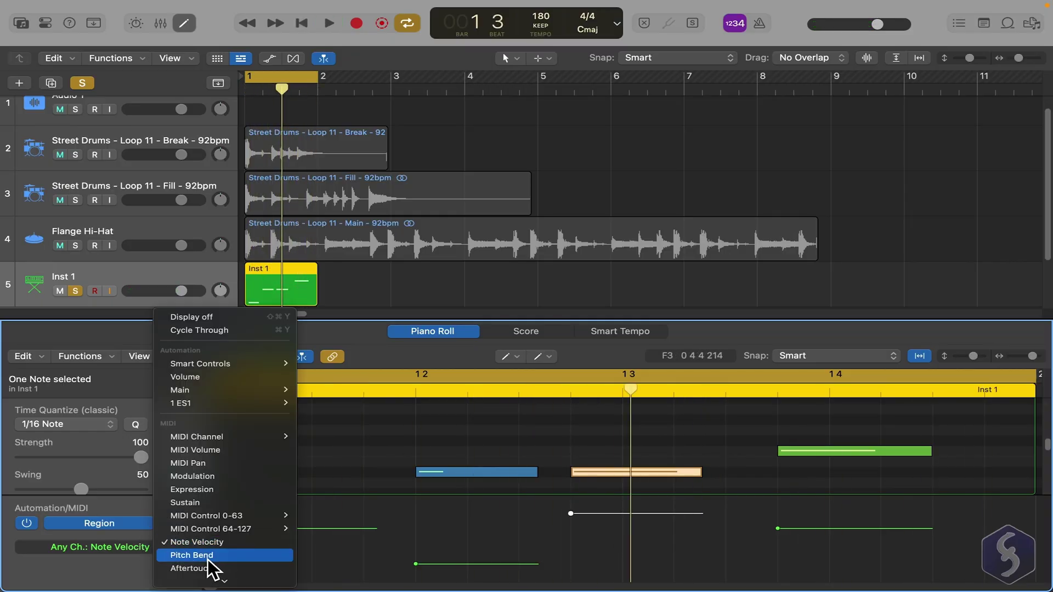
left_click(192, 556)
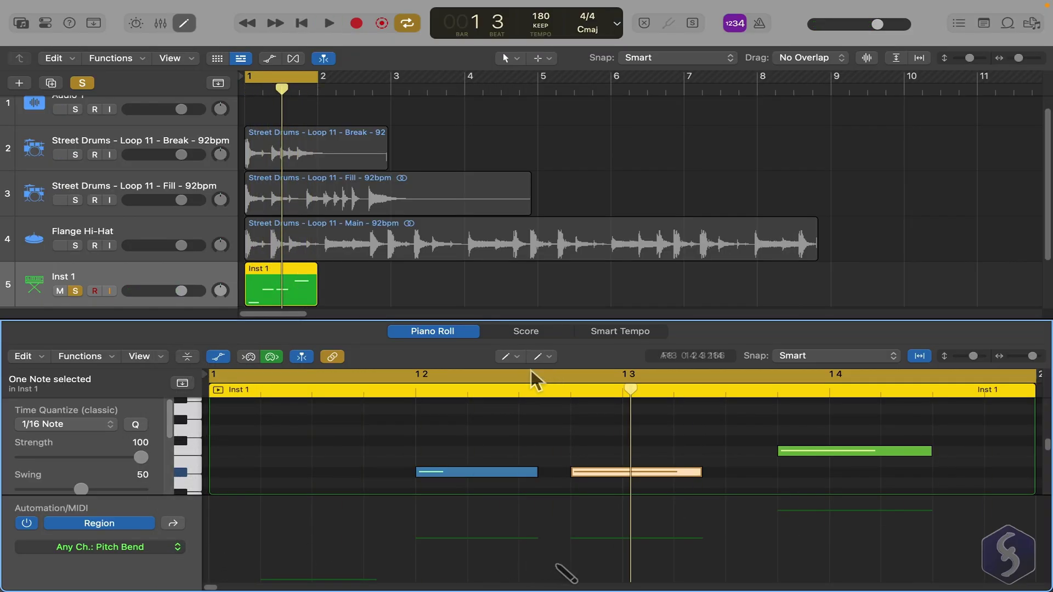
left_click(520, 357)
left_click(564, 388)
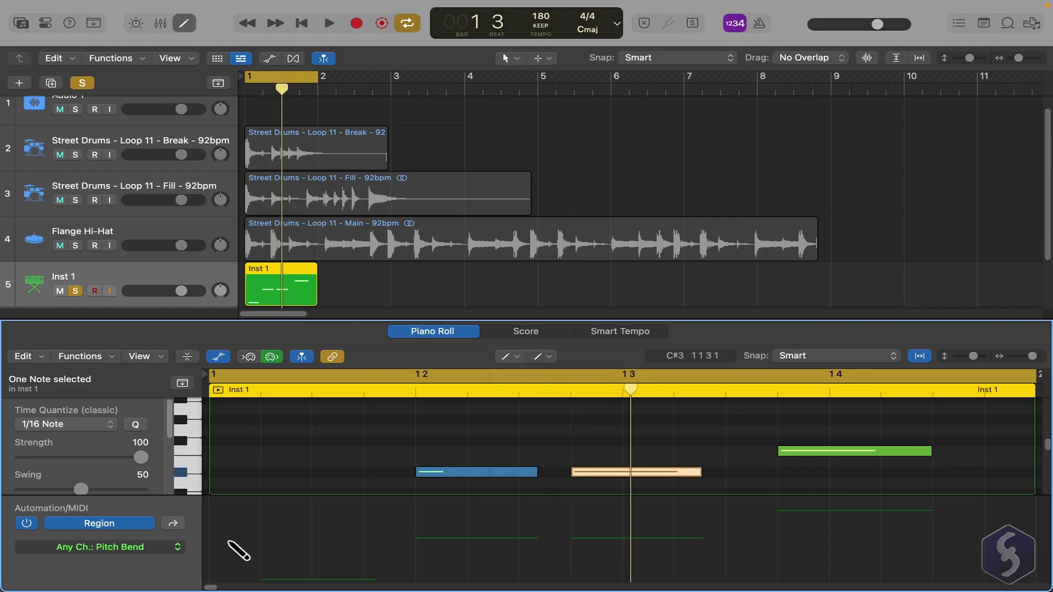
mouse_move(243, 545)
left_mouse_down()
mouse_move(360, 543)
mouse_move(496, 524)
mouse_move(542, 546)
mouse_move(589, 549)
mouse_move(737, 506)
mouse_move(859, 537)
left_mouse_up()
key("space")
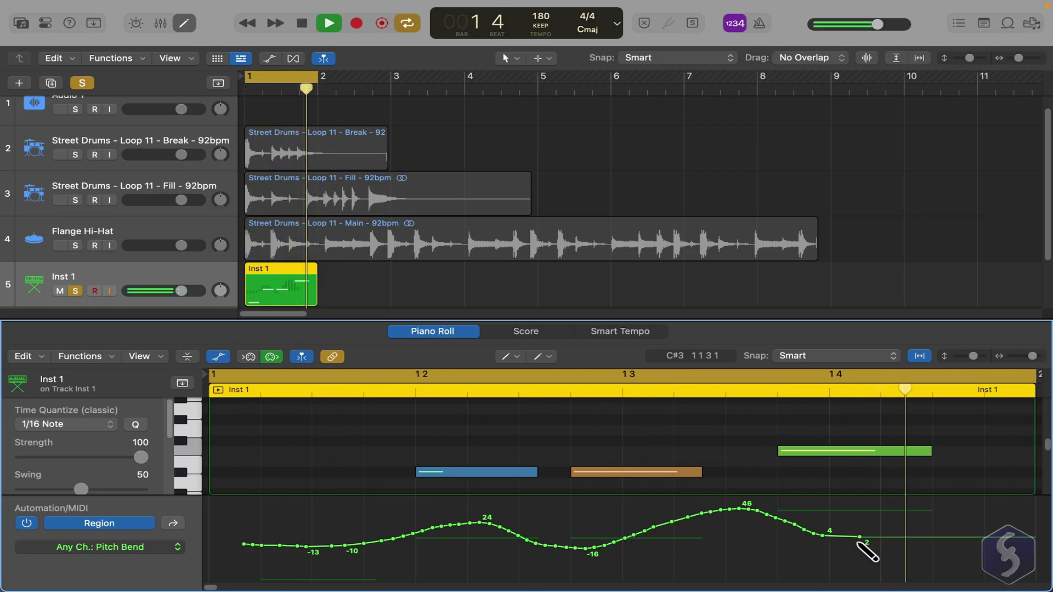
key("space")
- Erase the pitch-bend curve points with the Eraser Tool
left_click(525, 360)
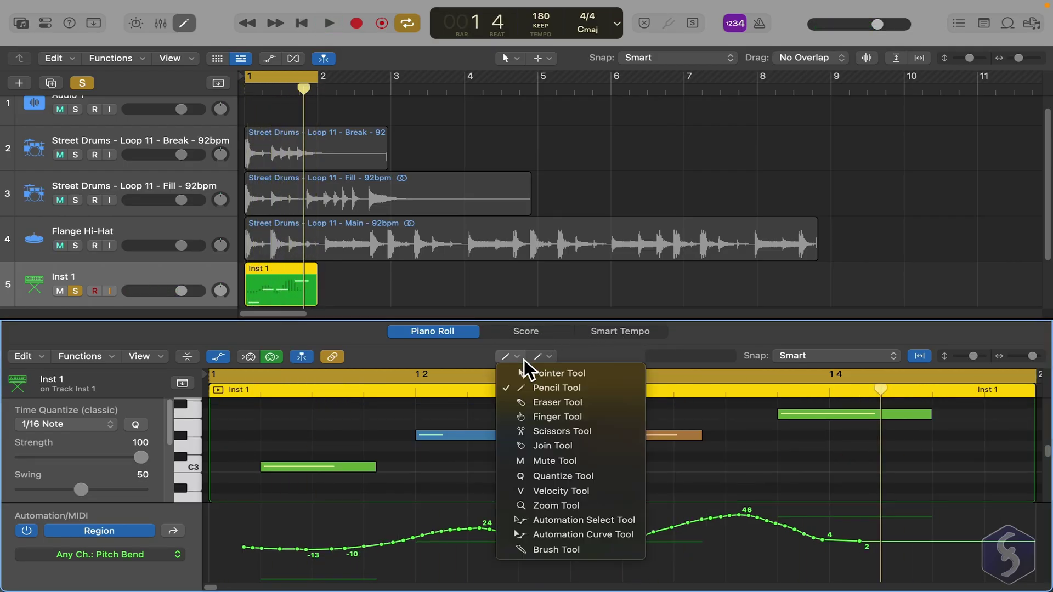
left_click(544, 403)
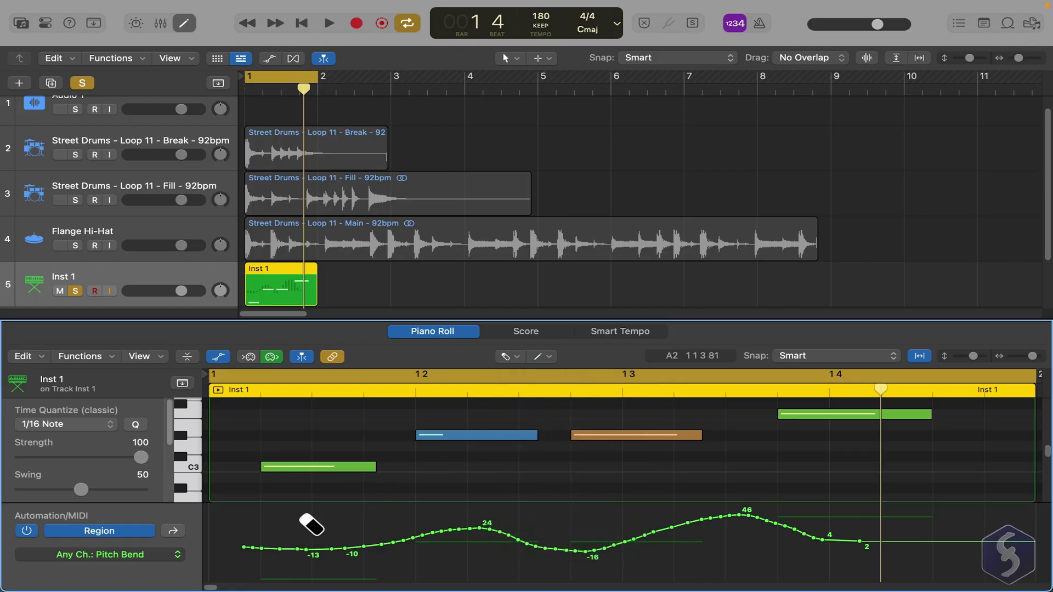
mouse_move(246, 550)
left_mouse_down()
mouse_move(495, 533)
mouse_move(557, 550)
mouse_move(720, 517)
mouse_move(874, 547)
mouse_move(896, 548)
left_mouse_up()
- Clear the remaining pitch-bend points, unsolo track 5 and close the Piano Roll
left_click(93, 299)
left_click(75, 291)
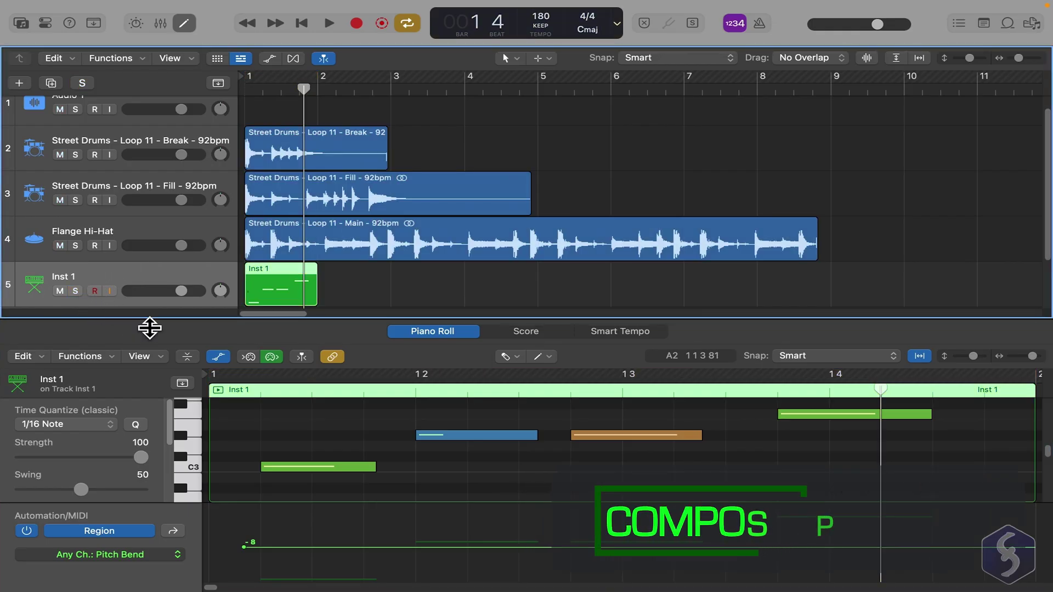
left_click(190, 27)
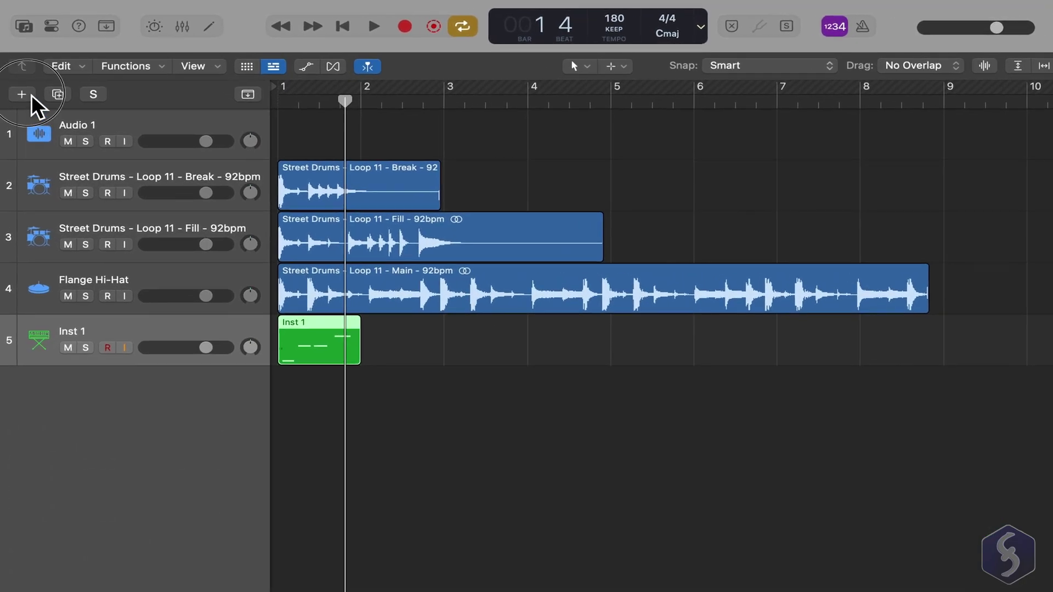
- Add a Pattern software instrument track with Retro Synth and hide the Library
left_click(19, 83)
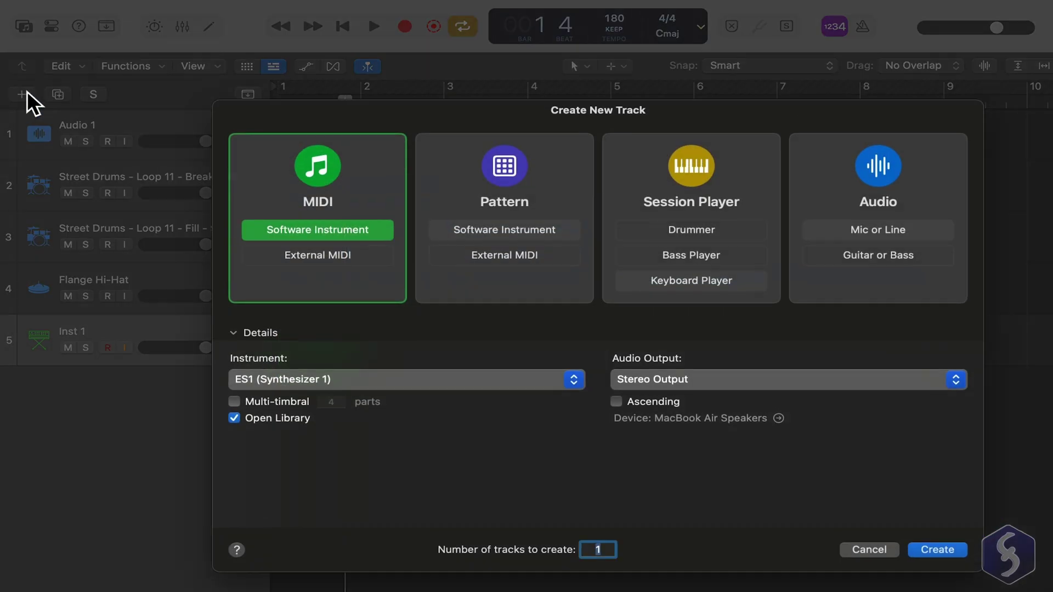
left_click(532, 193)
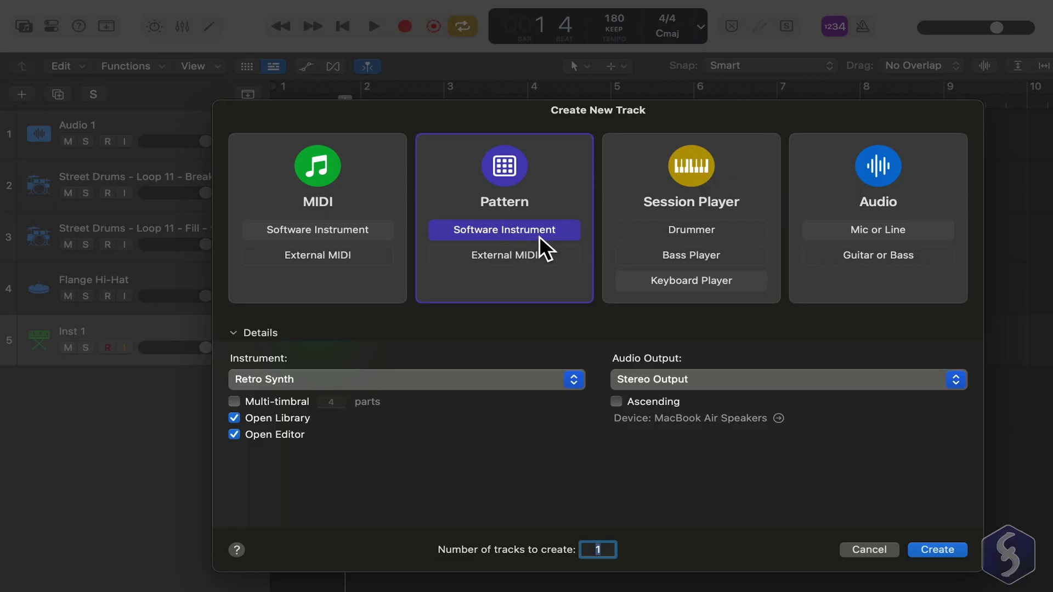
left_click(554, 381)
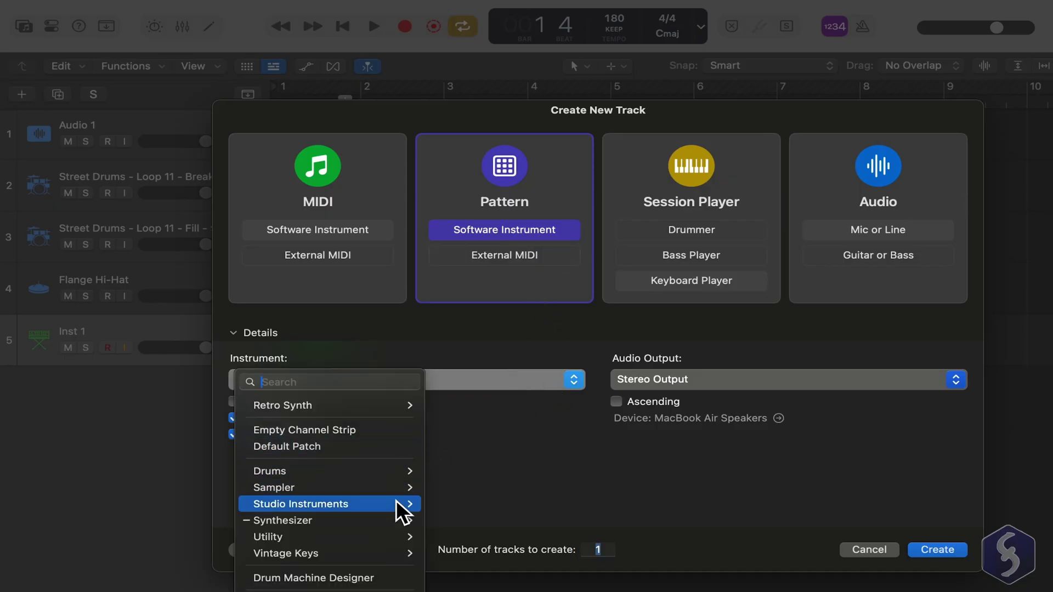
mouse_move(399, 522)
left_click(565, 482)
left_click(947, 555)
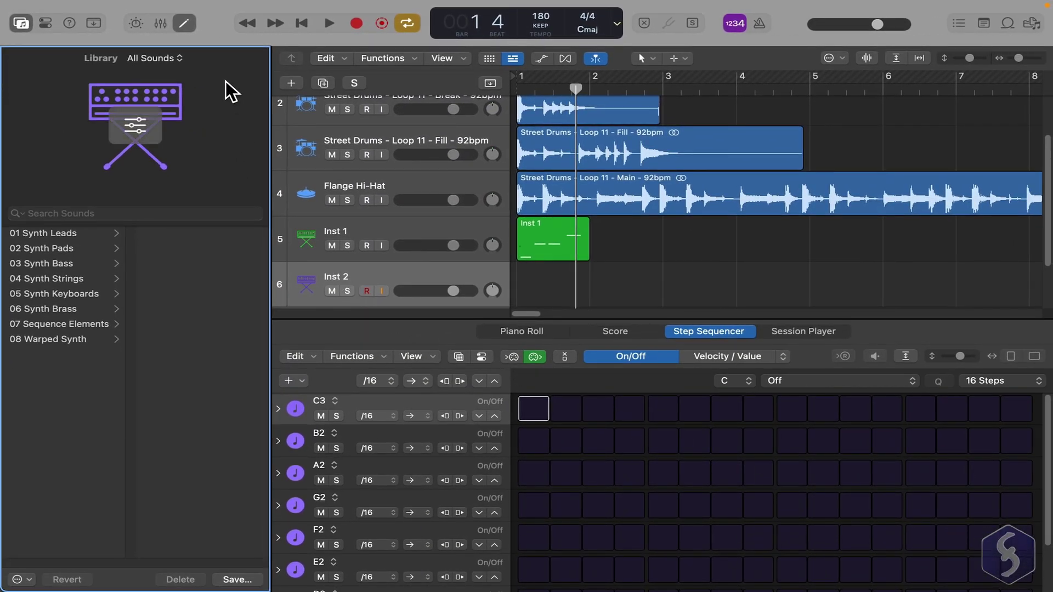
left_click(22, 24)
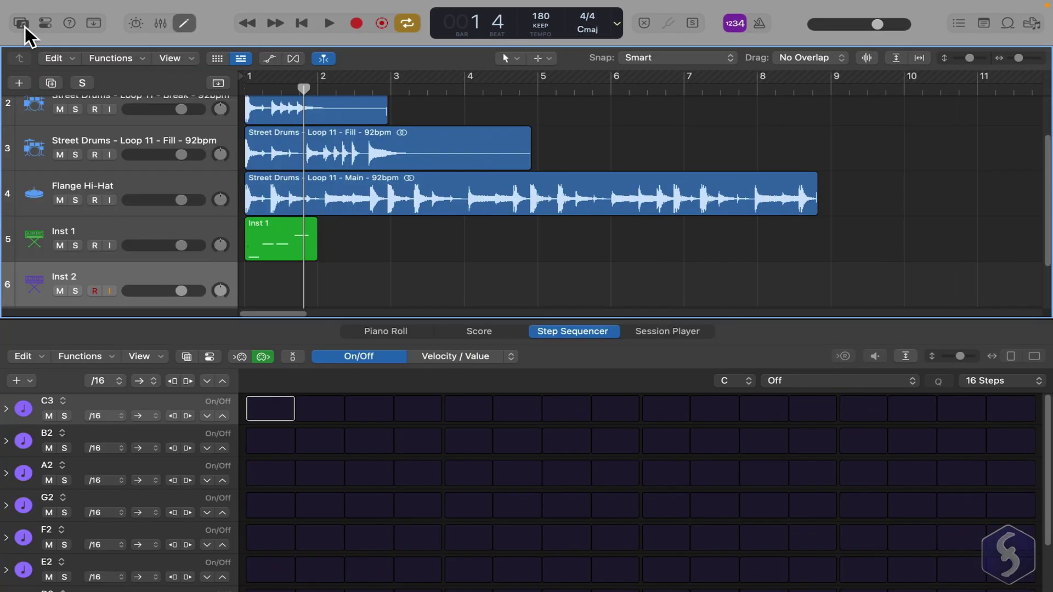
left_click(187, 23)
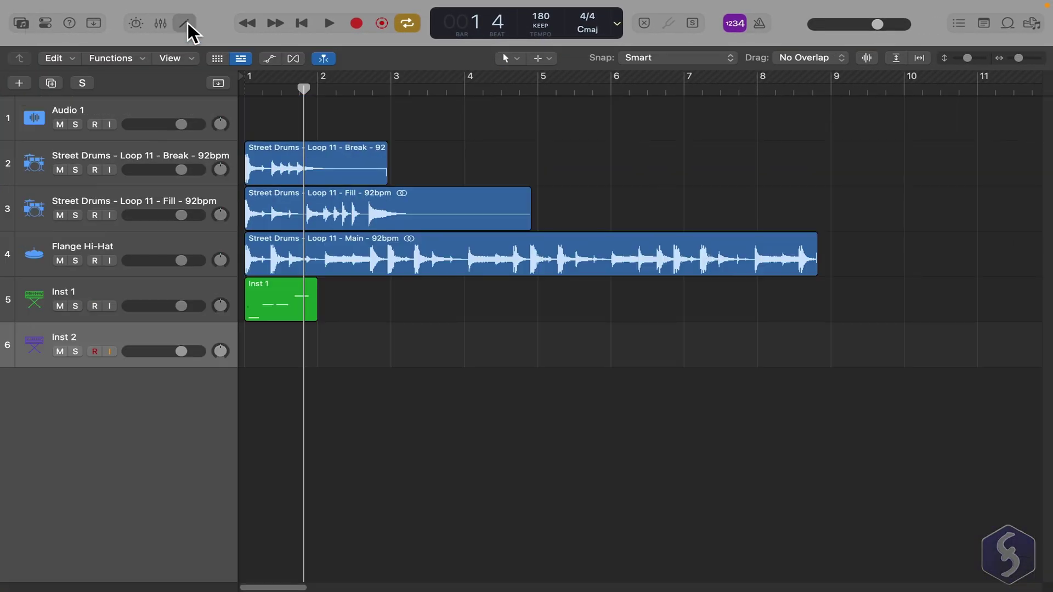
left_click(187, 22)
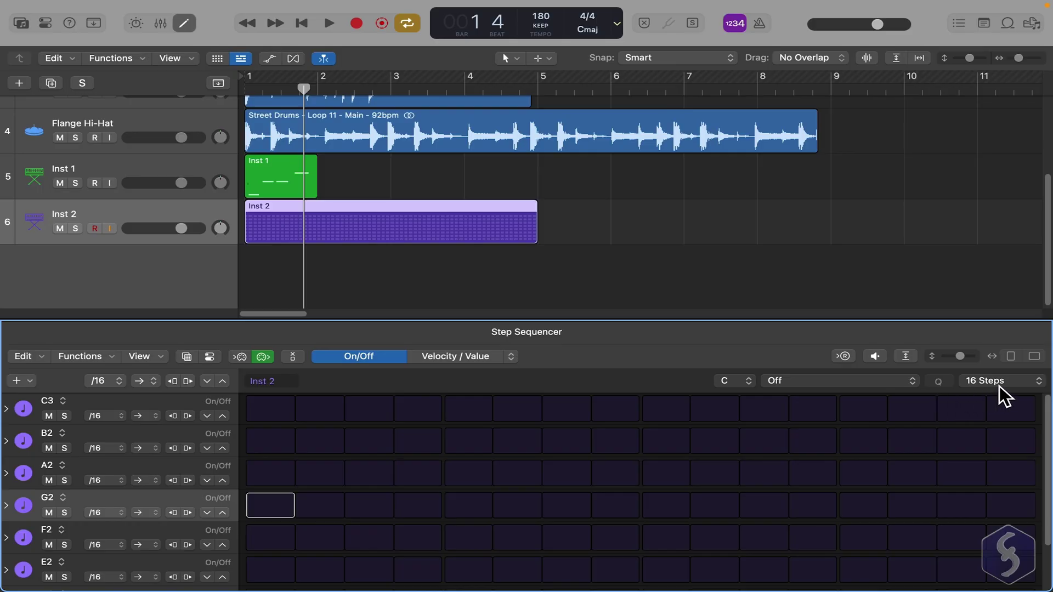
- Set the pattern length to 12 steps and every row's step rate to /8
left_click(1010, 383)
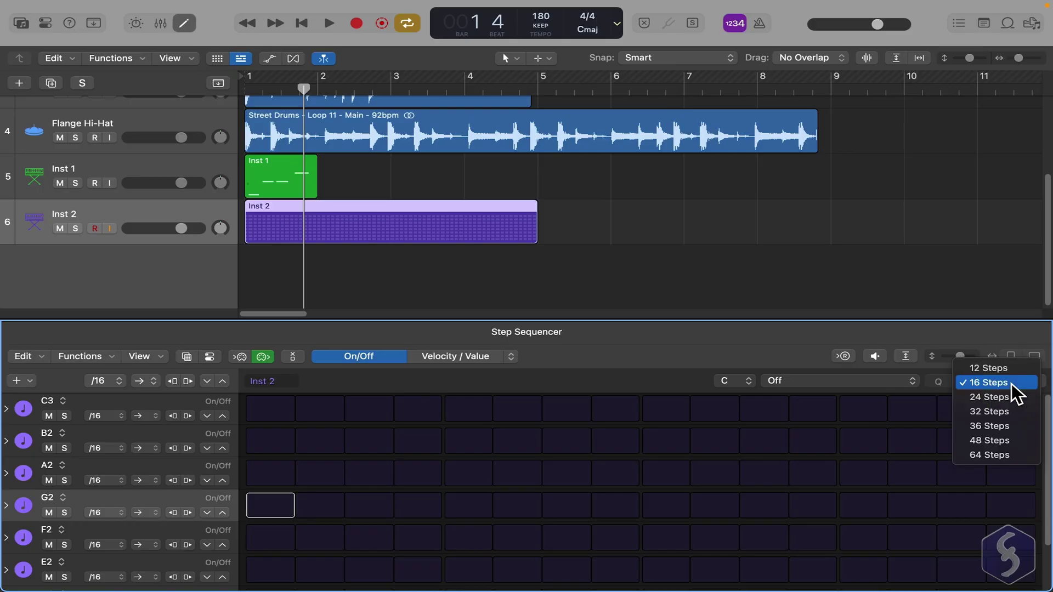
left_click(1013, 370)
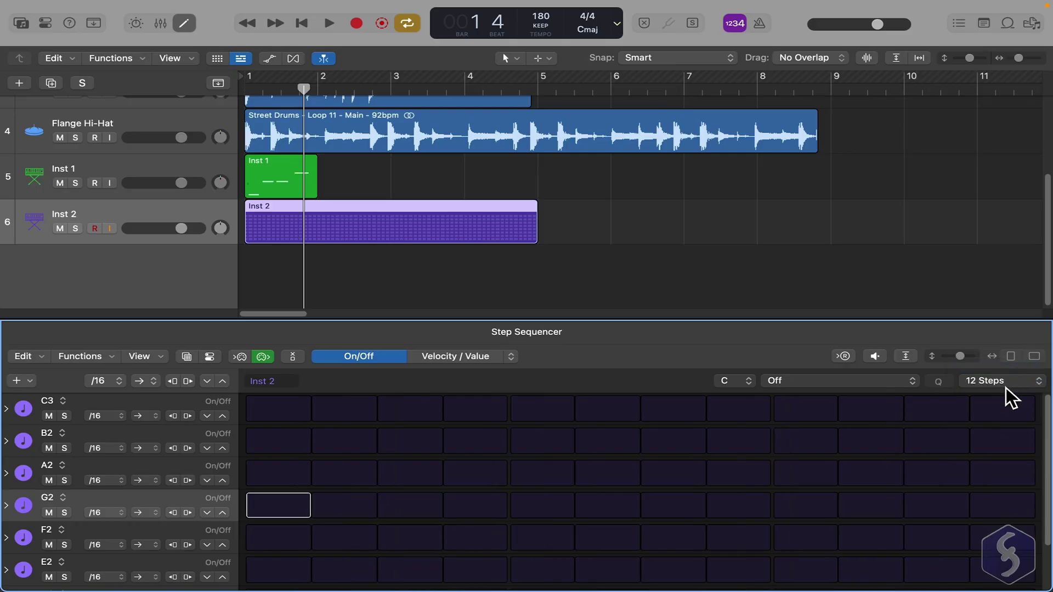
left_click(117, 387)
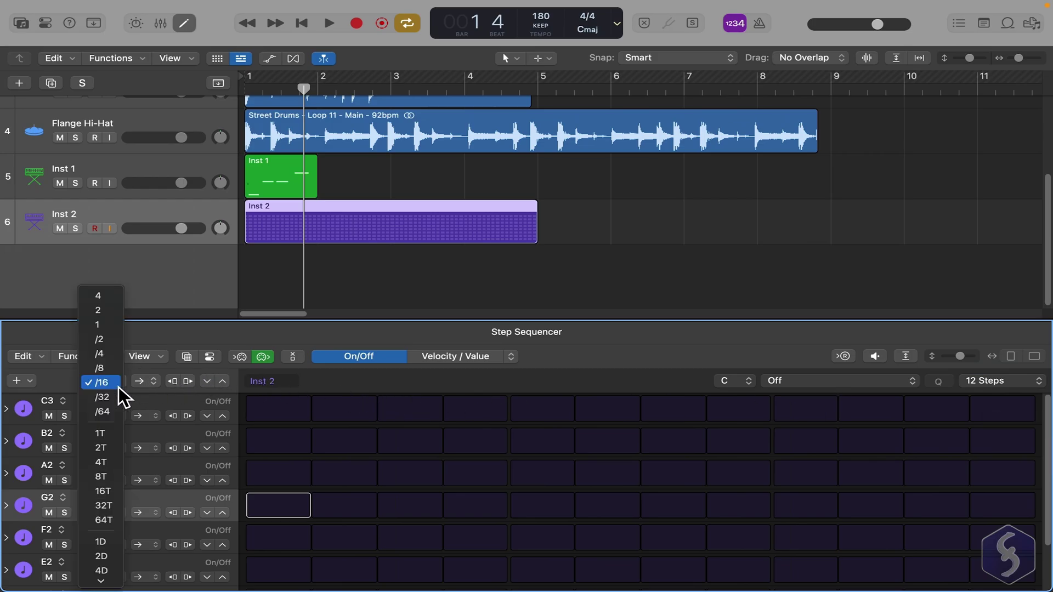
left_click(113, 368)
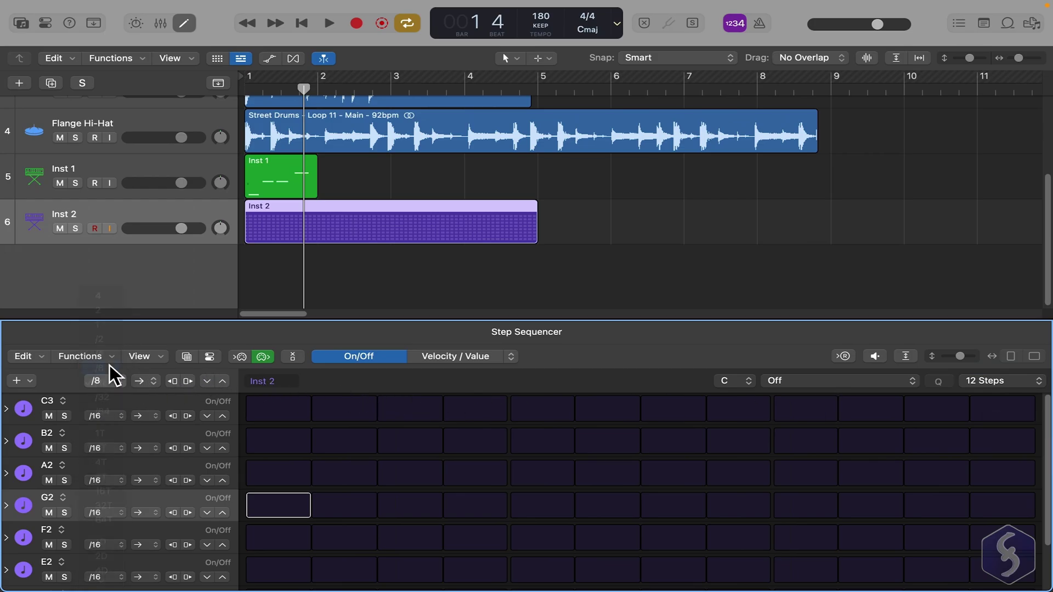
left_click(66, 433)
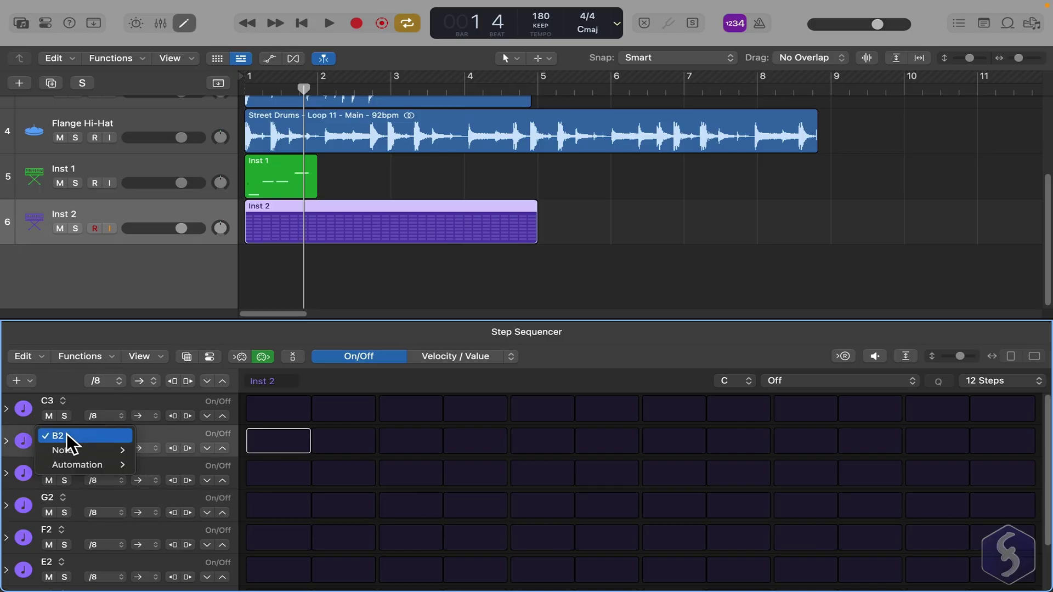
mouse_move(78, 452)
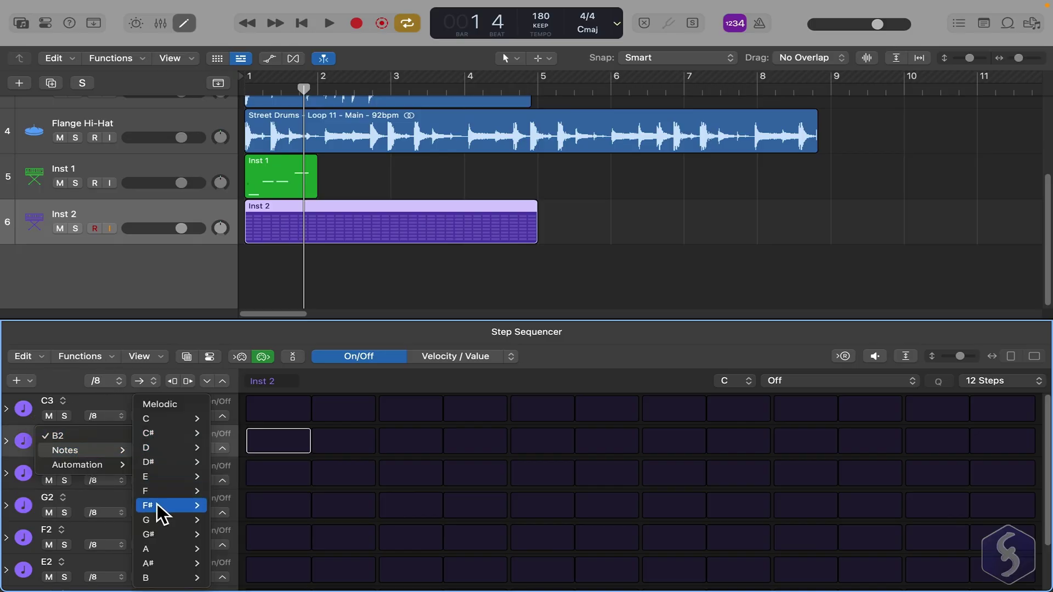
left_click(61, 400)
left_click(65, 409)
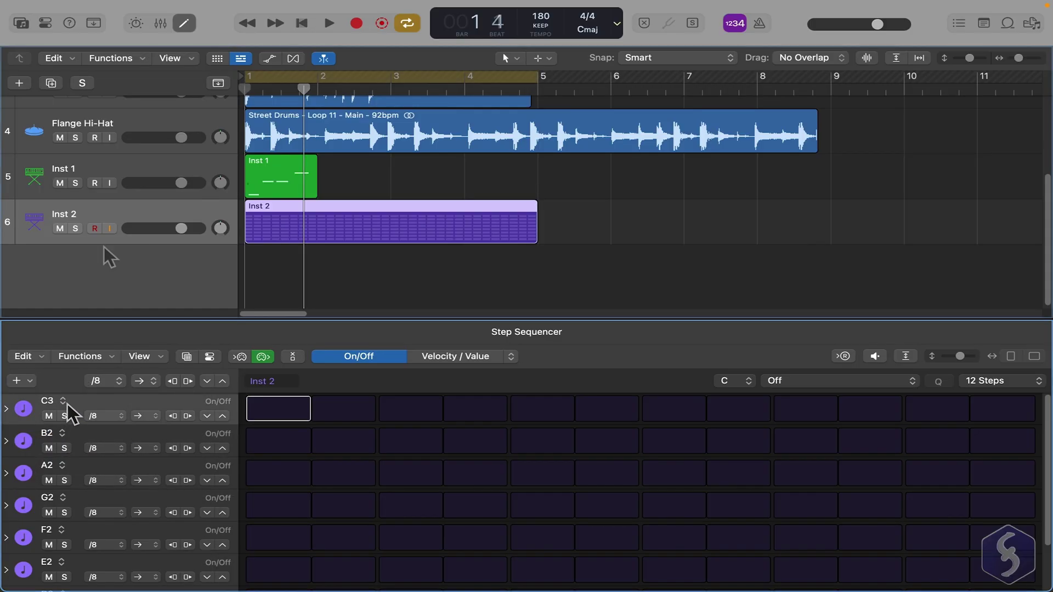
- Solo Inst 2, start playback and turn on C3 step 1 and A2 steps 2, 4, 6
key("space")
left_click(76, 229)
key("space")
left_click(293, 419)
left_click(361, 472)
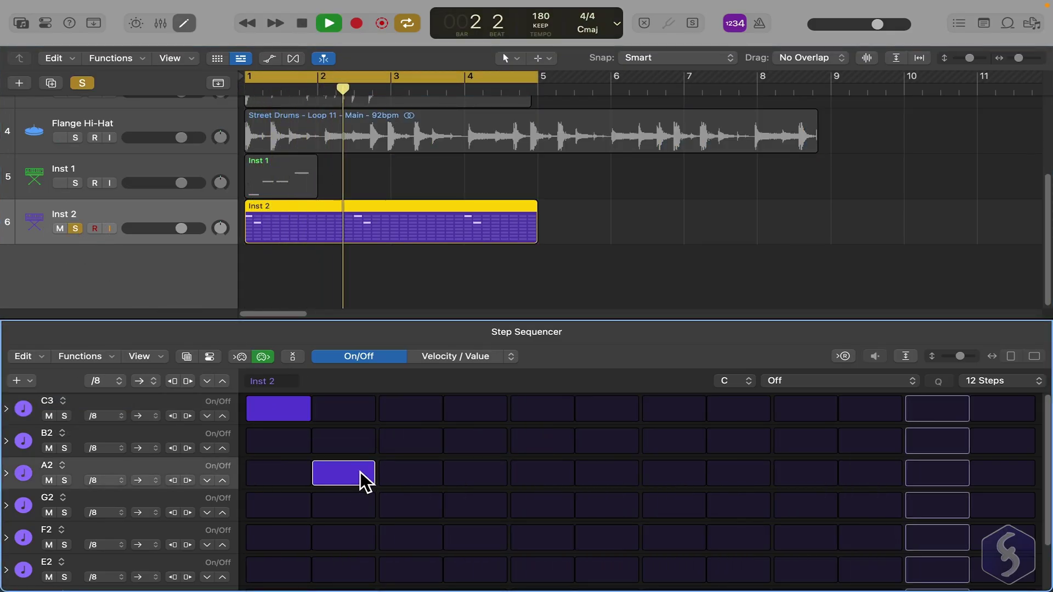
left_click(467, 474)
left_click(607, 479)
- Turn on G2 steps 7 and 8, trying then removing B2 steps 10 and 11
left_click(694, 508)
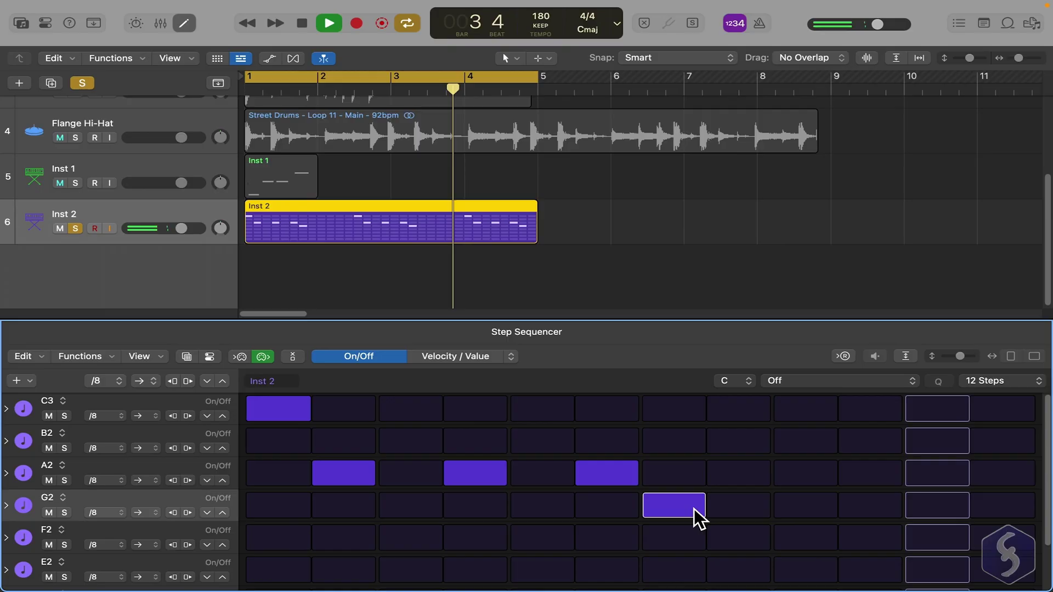
left_click(757, 505)
left_click(880, 444)
left_click(942, 446)
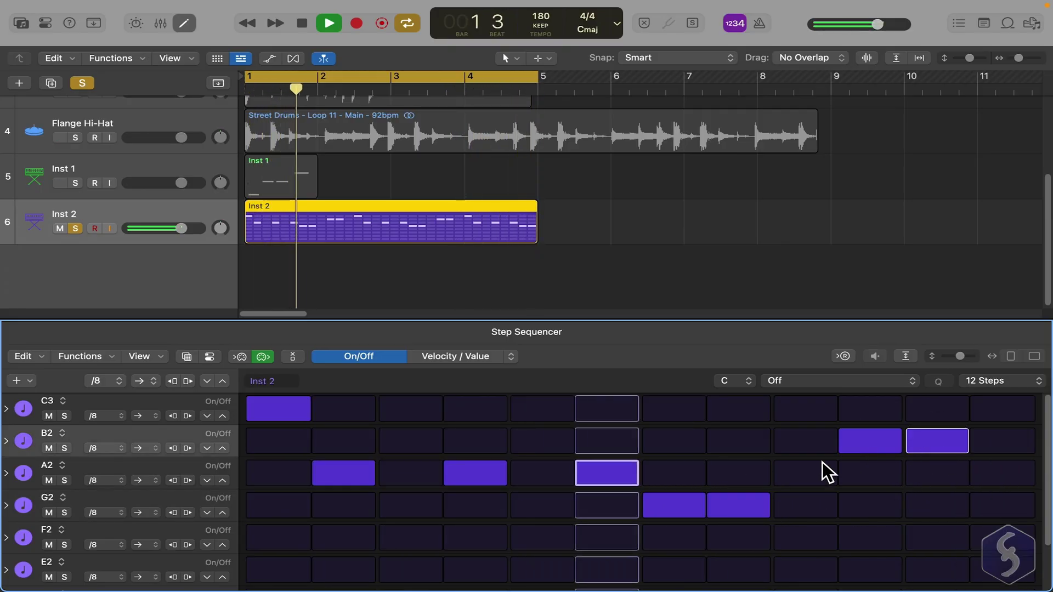
left_click(871, 445)
left_click(884, 473)
- Turn on A2 steps 10 and 12, then set A2 step velocities to 48 and 30
left_click(939, 447)
left_click(1003, 473)
key("space")
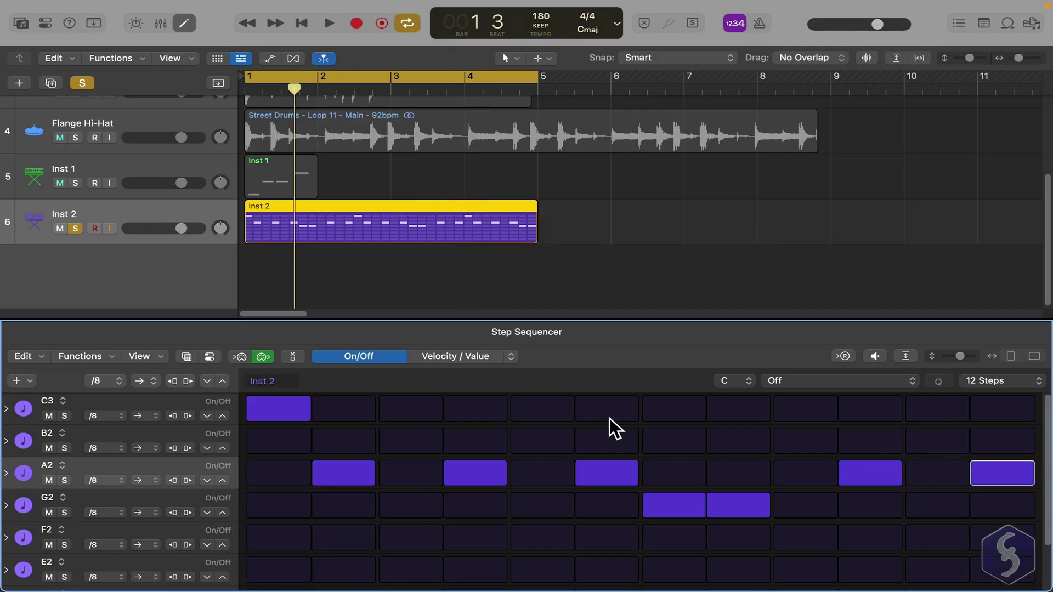
left_click(470, 358)
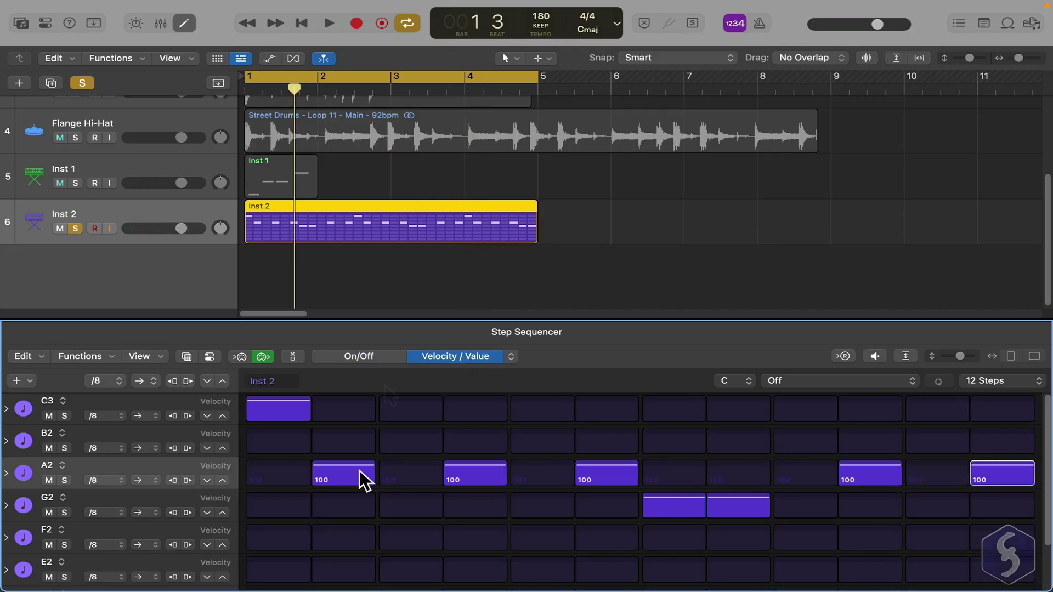
left_click_drag(348, 480, 348, 480)
mouse_move(631, 470)
left_mouse_down()
mouse_move(629, 491)
mouse_move(629, 478)
left_mouse_up()
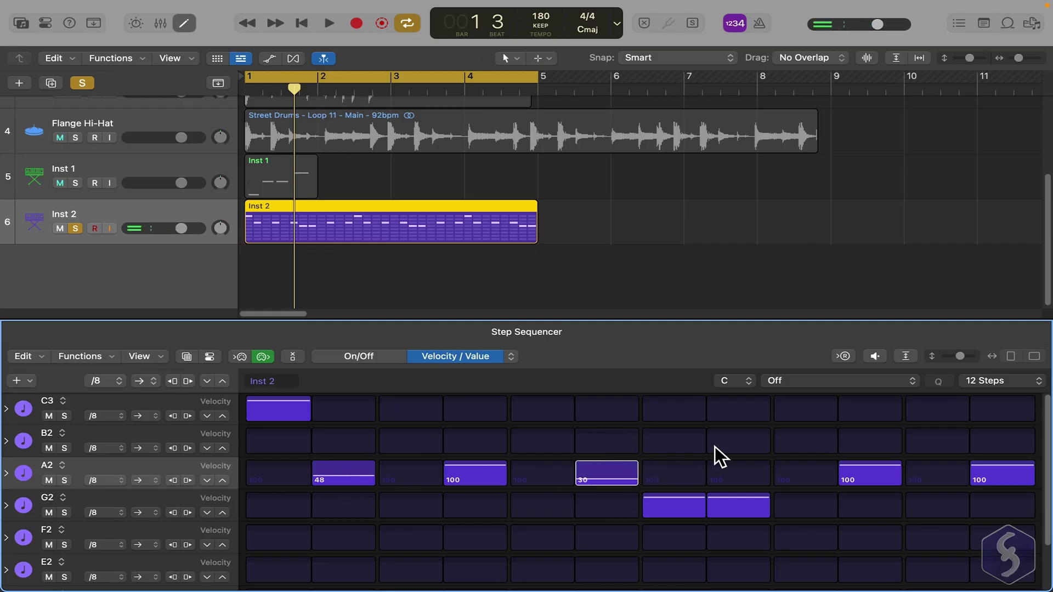
- Play the pattern back and set the step rate back to /16
key("space")
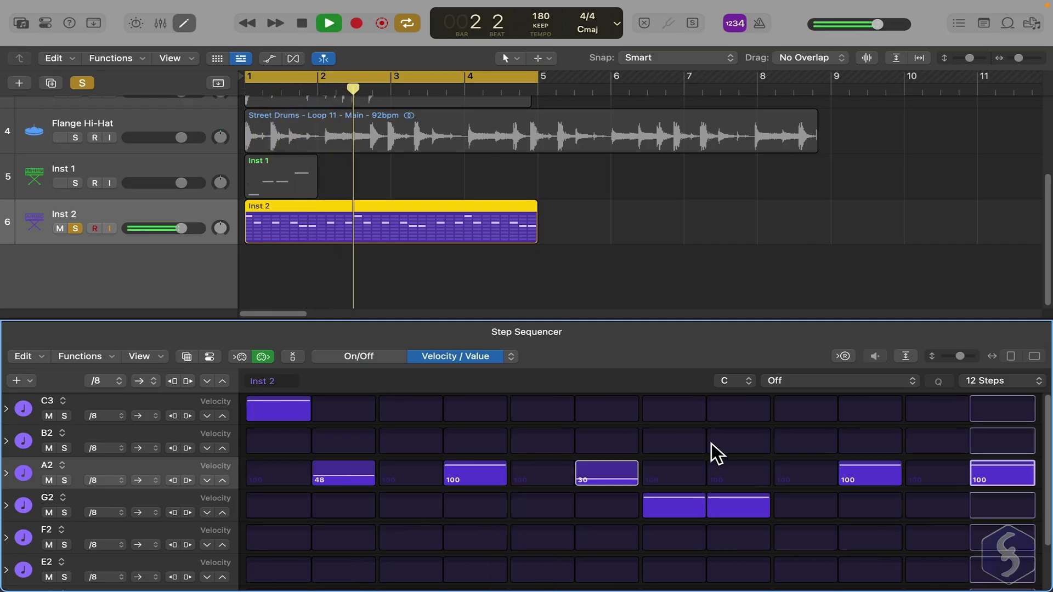
key("space")
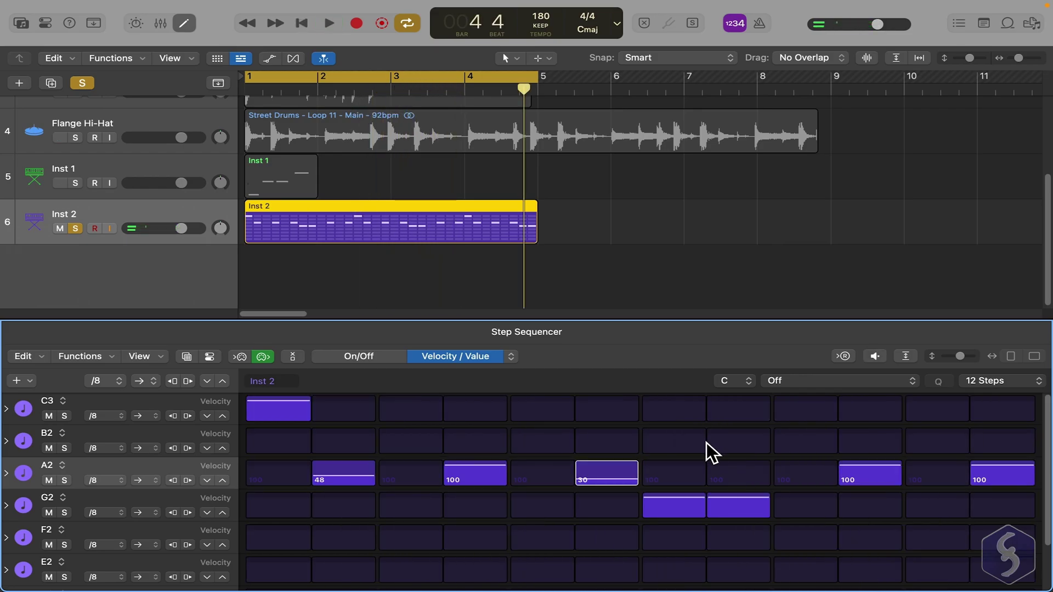
left_click(123, 384)
left_click(113, 400)
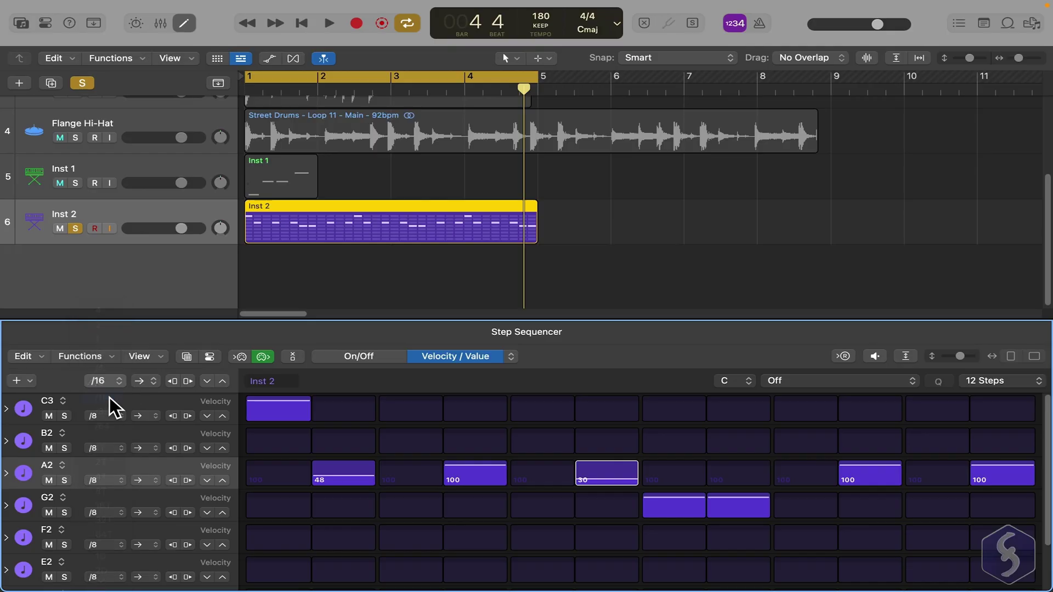
- Enter a tempo of 90, then play the Inst 2 pattern from bar 1
key("space")
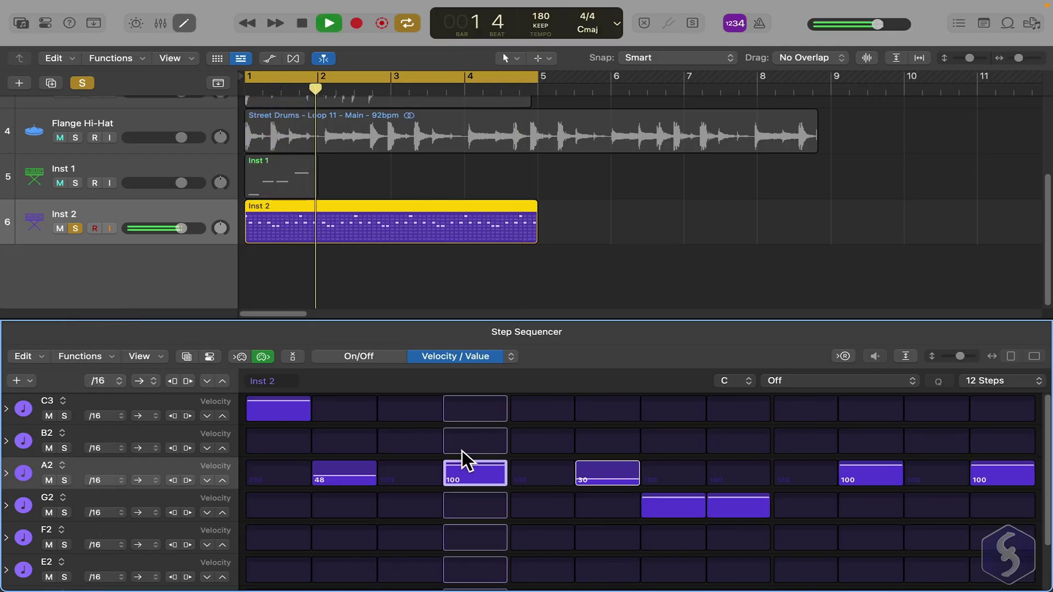
key("space")
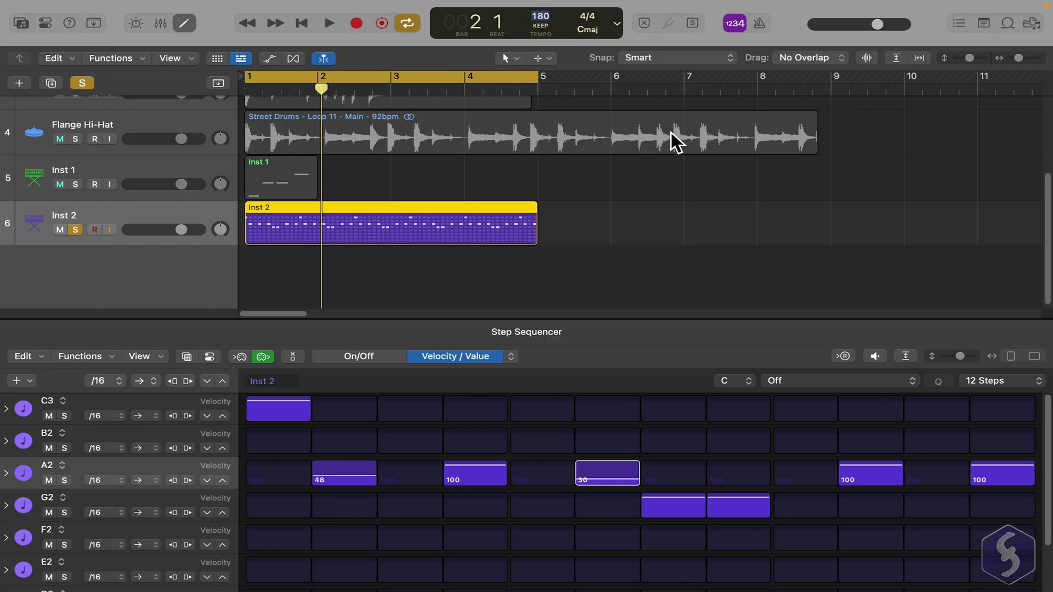
type("90")
key("Return")
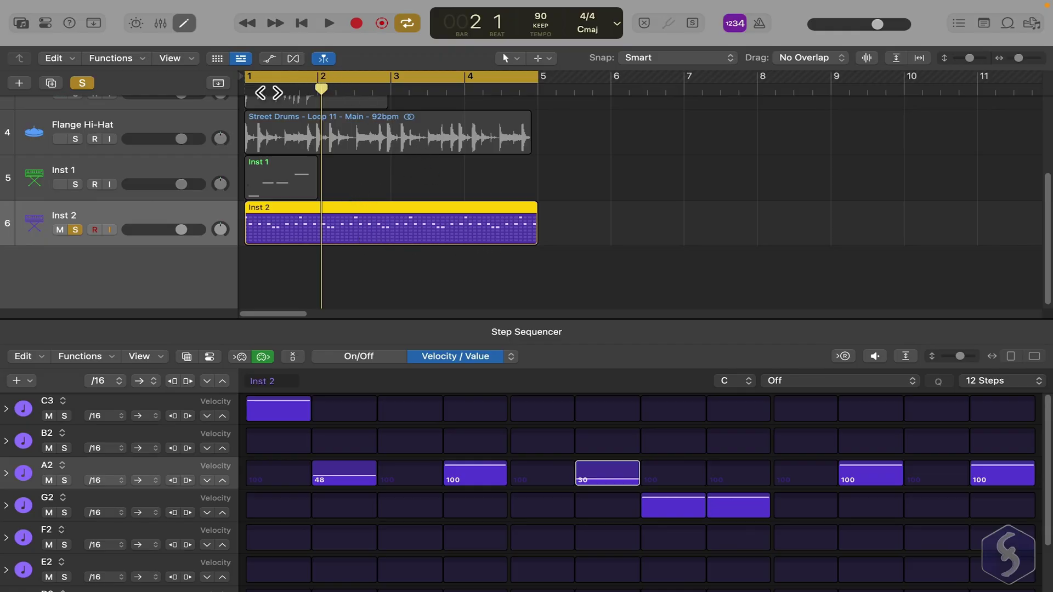
left_click(244, 89)
key("space")
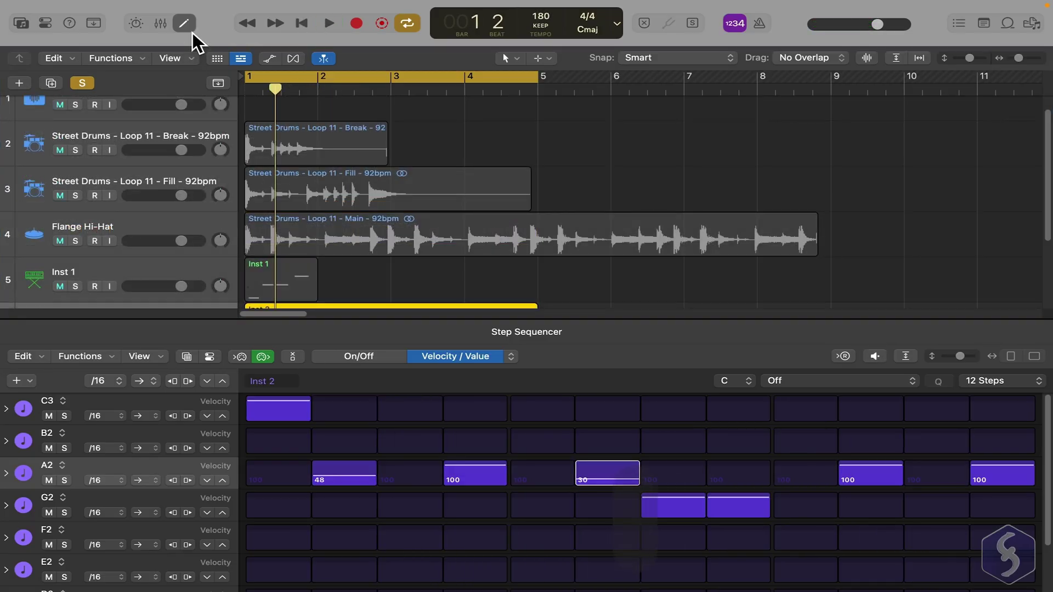
- Close the Step Sequencer and unsolo Inst 2
left_click(189, 31)
left_click(76, 351)
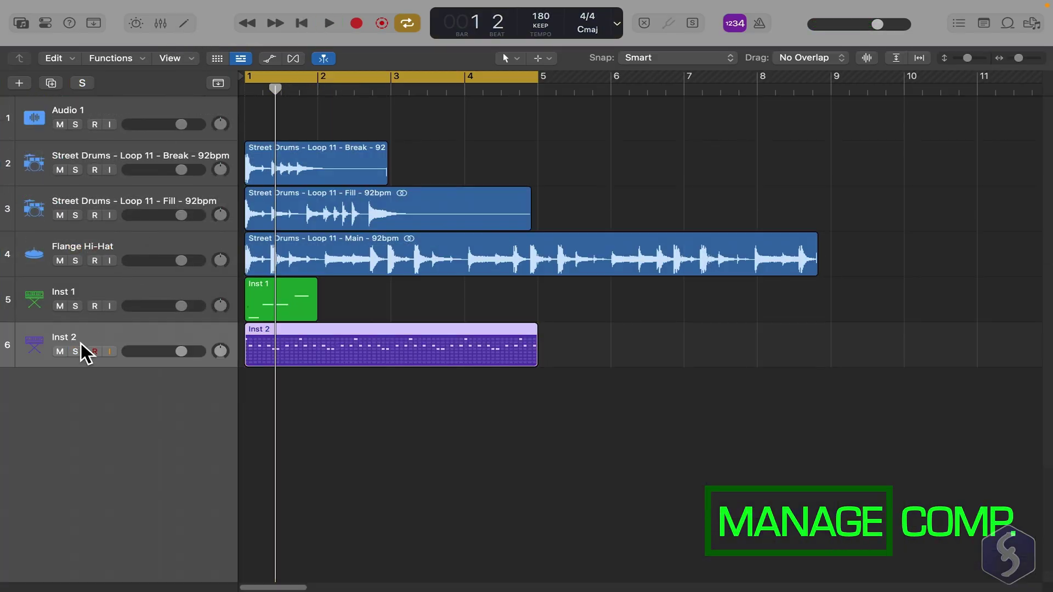
left_click(104, 300)
left_click(110, 333)
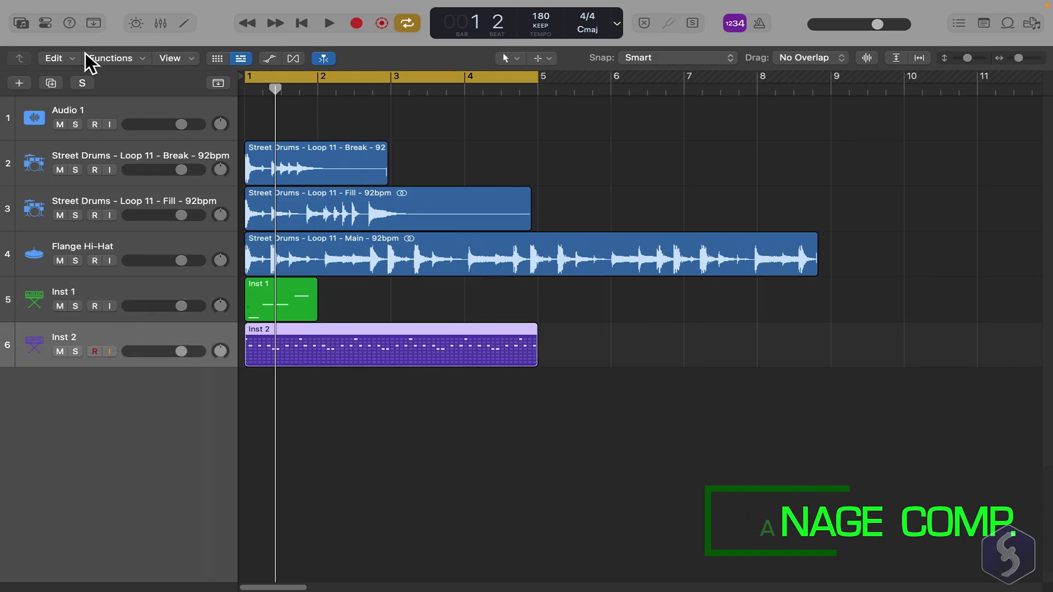
- Show the Inspector with Region and Track sections collapsed, revealing Inst 1's channel strip
left_click(48, 26)
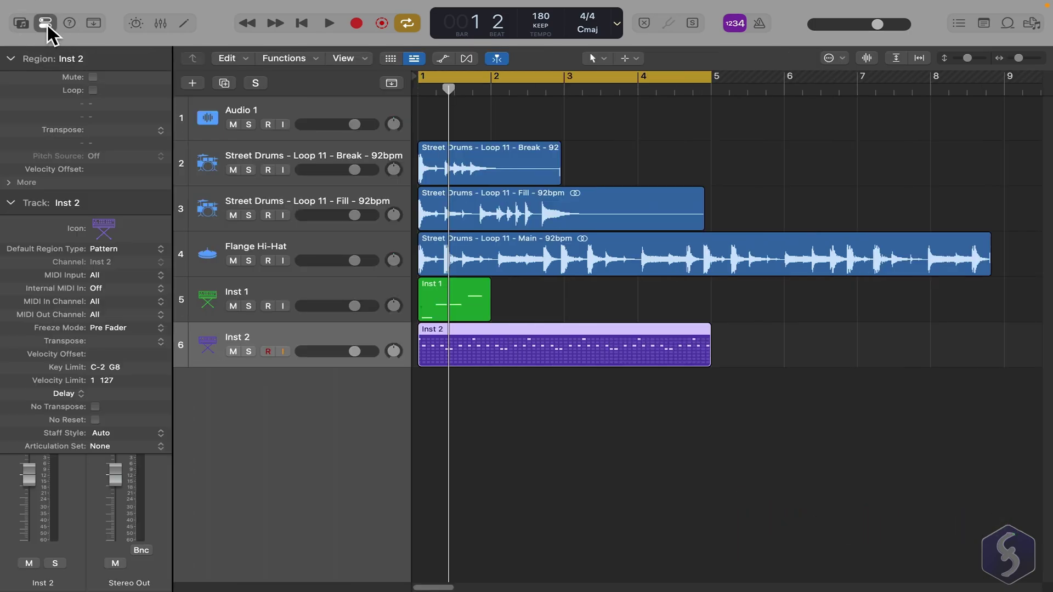
left_click(157, 25)
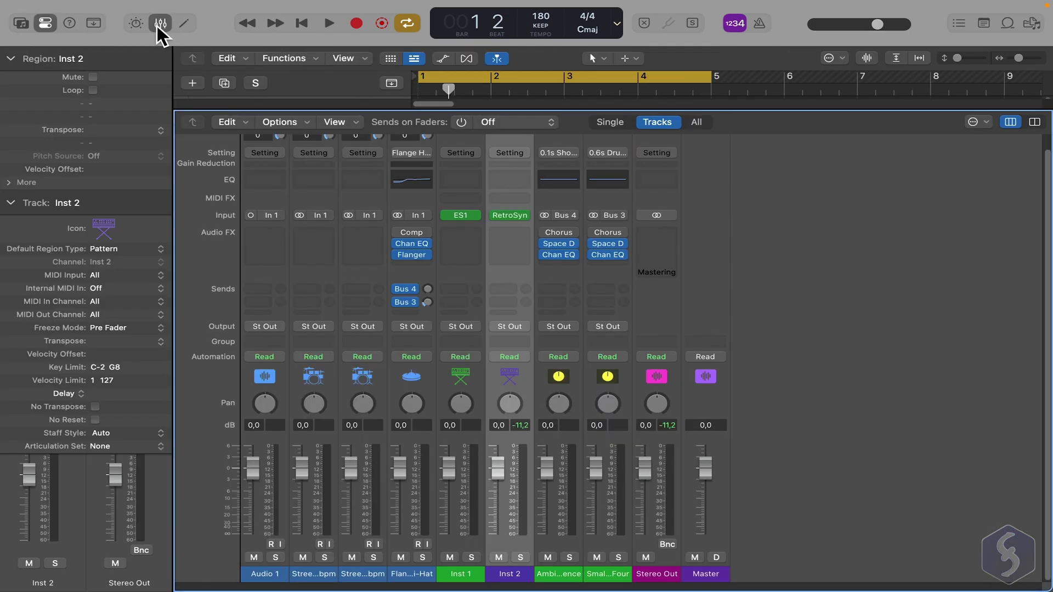
left_click(157, 25)
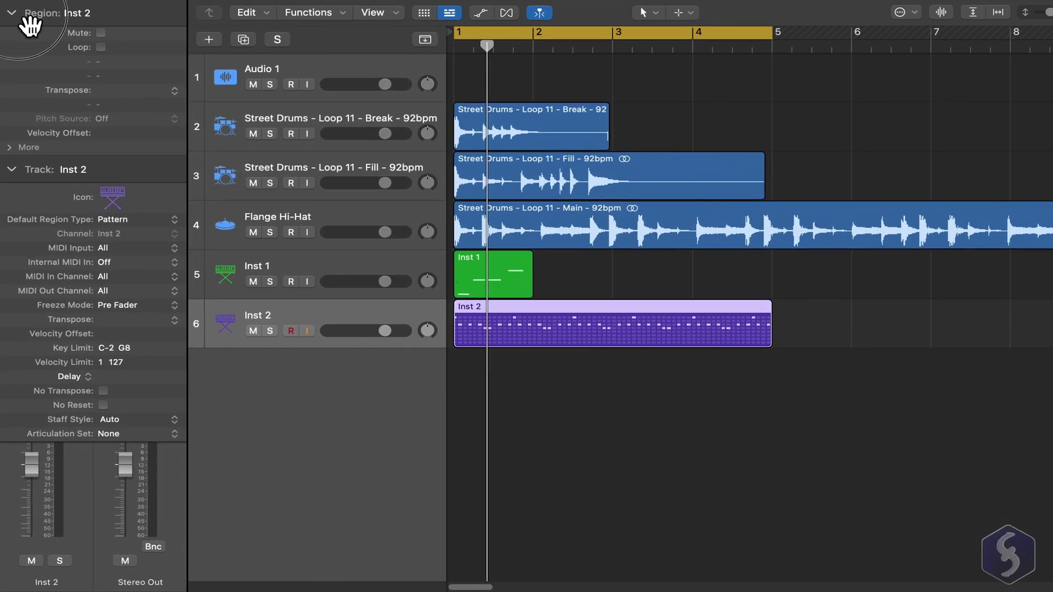
left_click(11, 59)
left_click(19, 35)
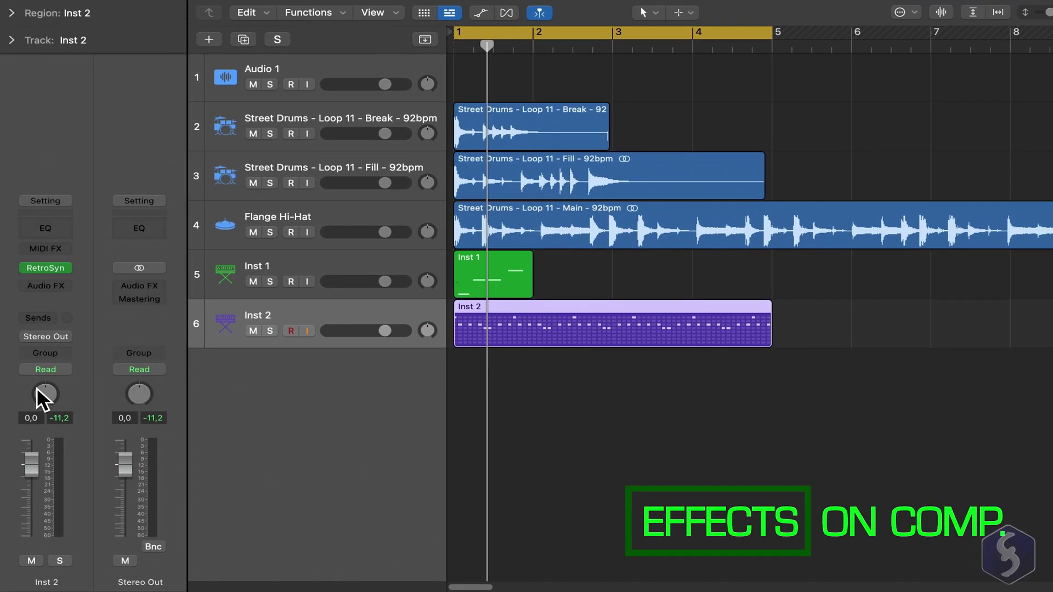
left_click(287, 273)
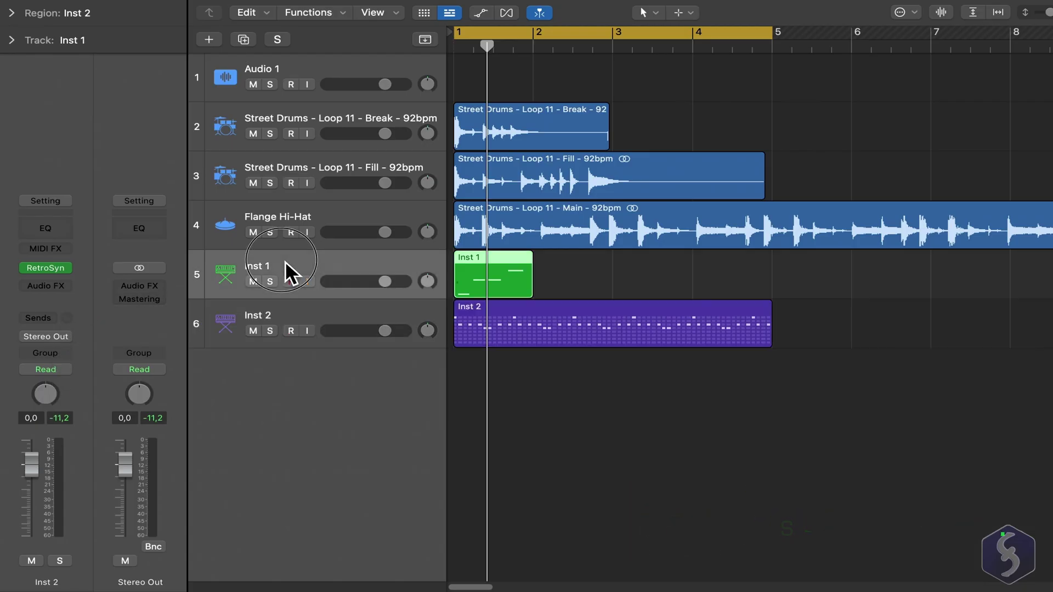
left_click(287, 317)
left_click(293, 274)
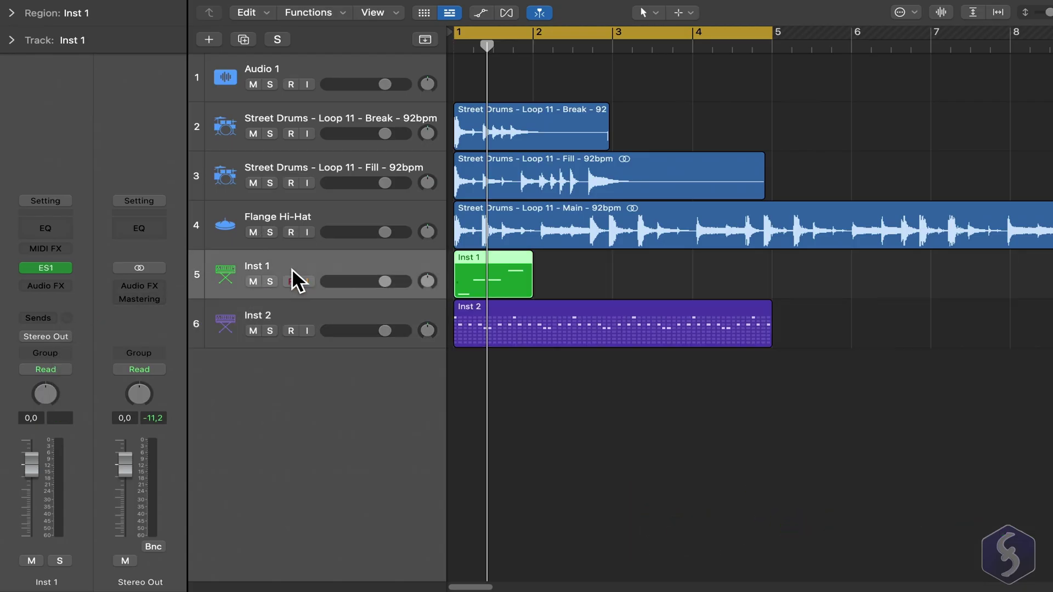
- Solo Inst 1 with the S key and play it back
key("s")
key("space")
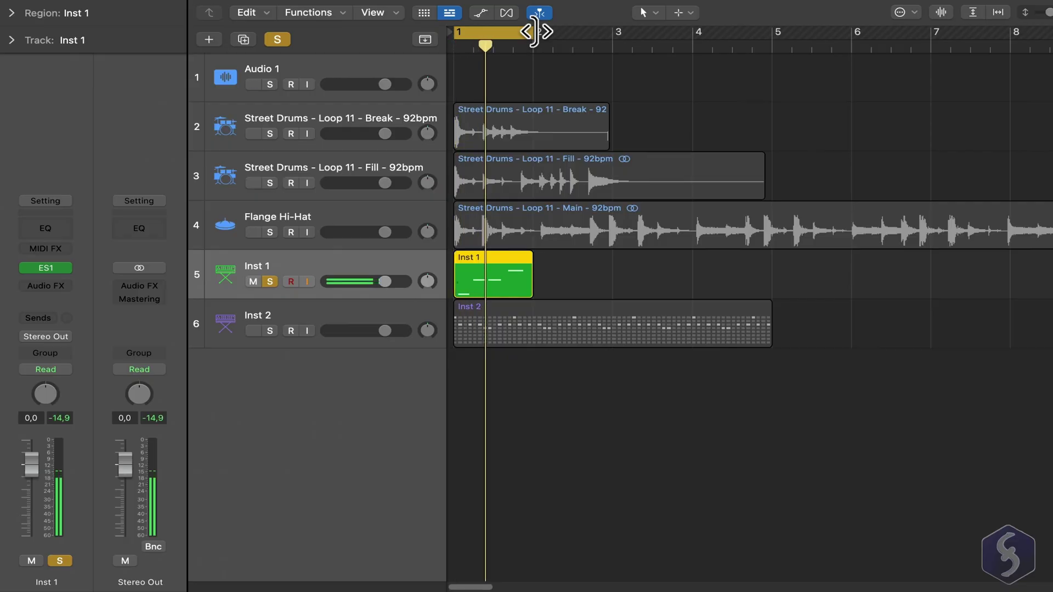
key("space")
- Replace Inst 1's ES1 with the EVOC 20 PolySynth in stereo
left_click(66, 269)
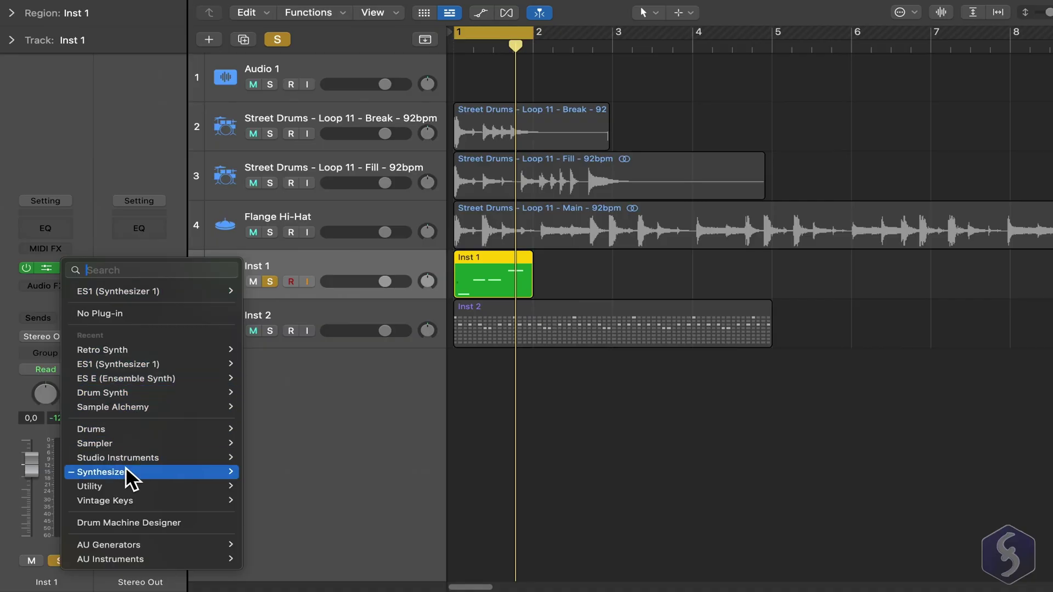
mouse_move(126, 471)
mouse_move(331, 544)
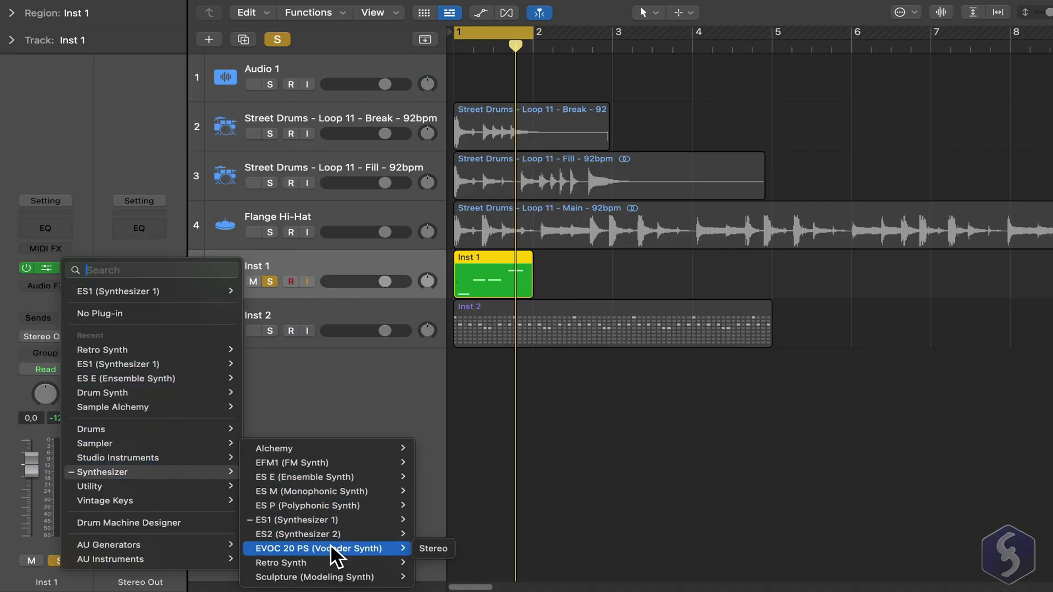
left_click(430, 549)
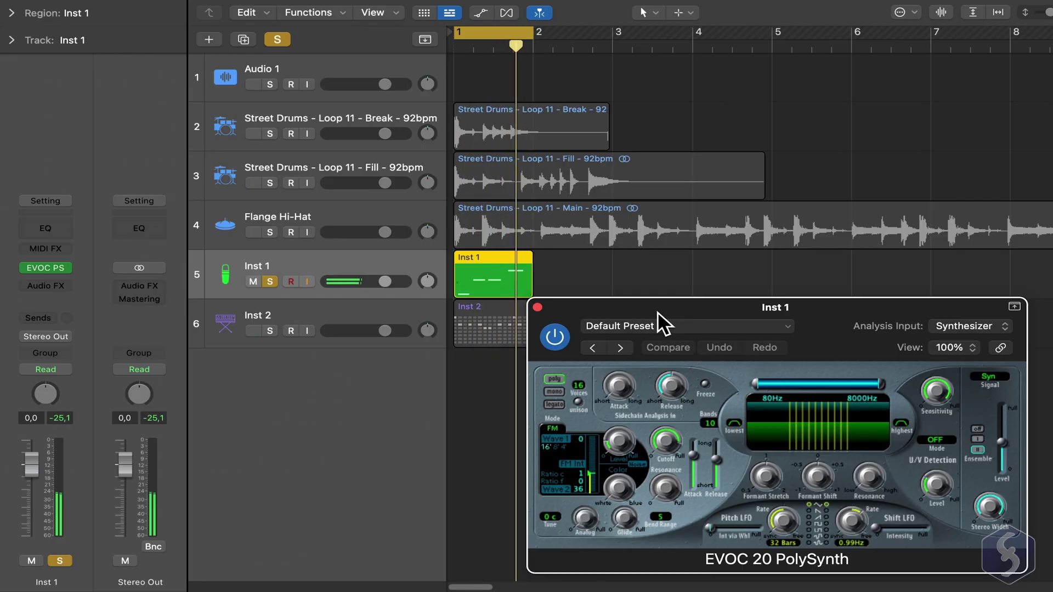
left_click(537, 307)
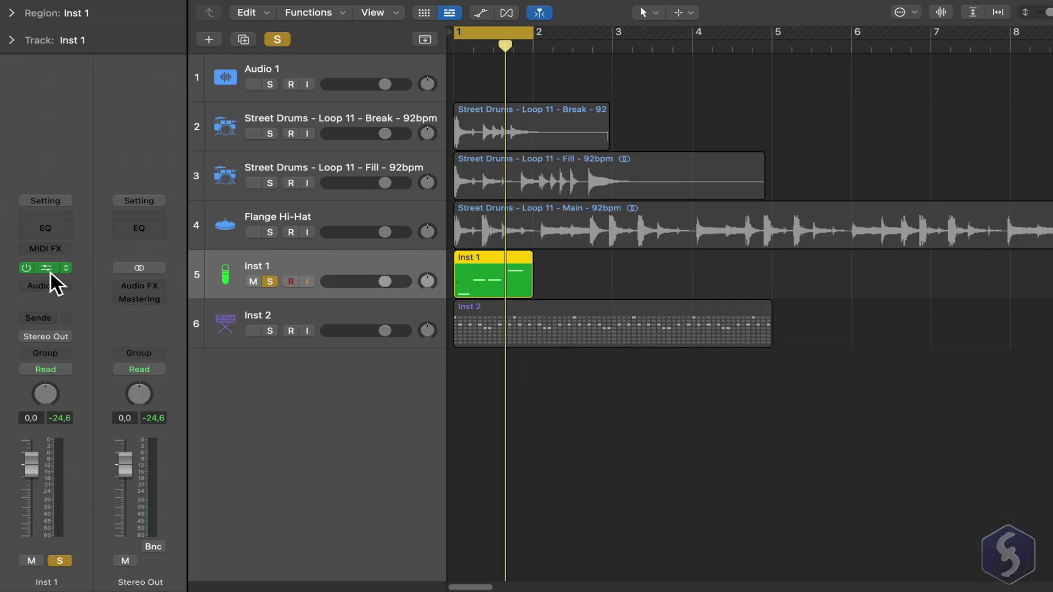
left_click(51, 271)
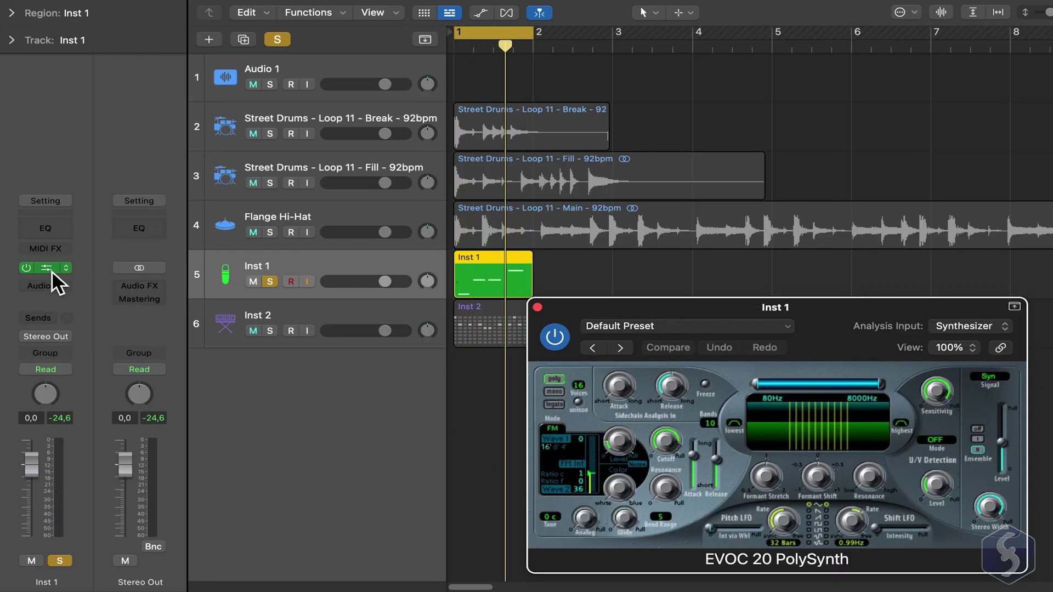
left_click(32, 270)
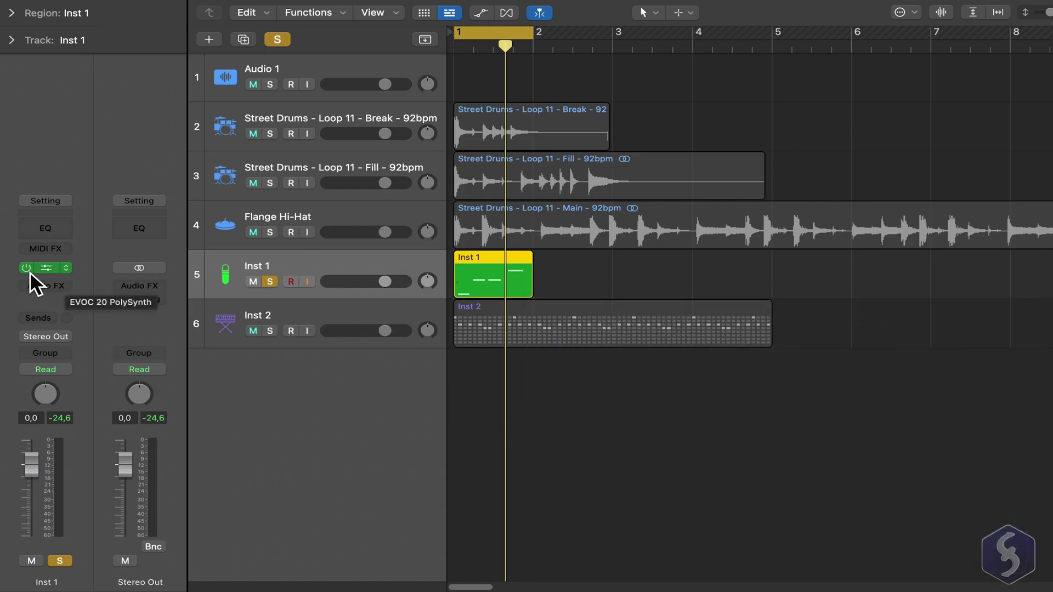
left_click(26, 268)
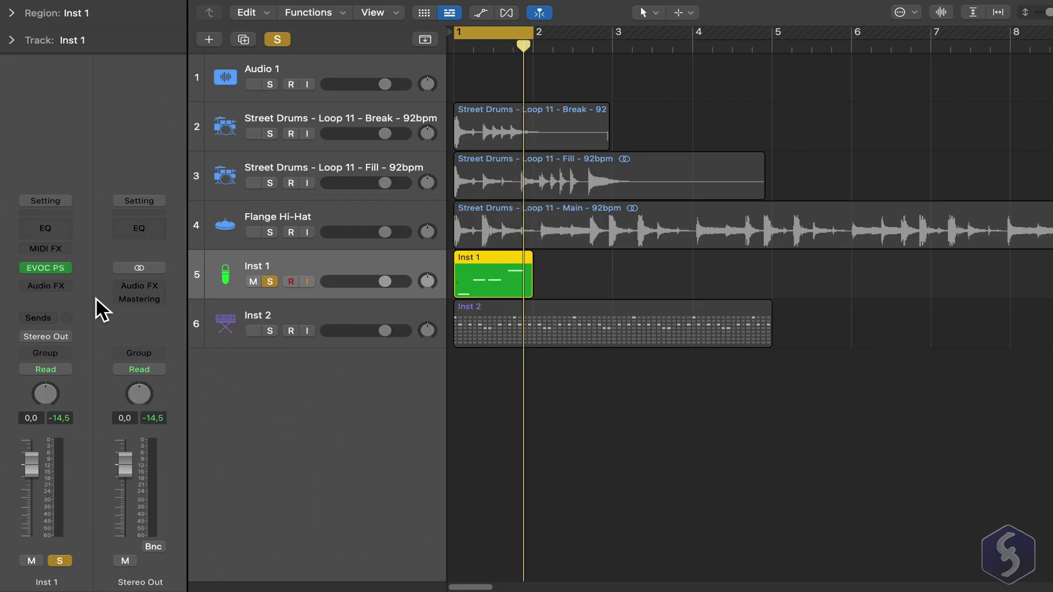
- Add a Transposer MIDI effect to Inst 1 set to +7 semitones
left_click(68, 250)
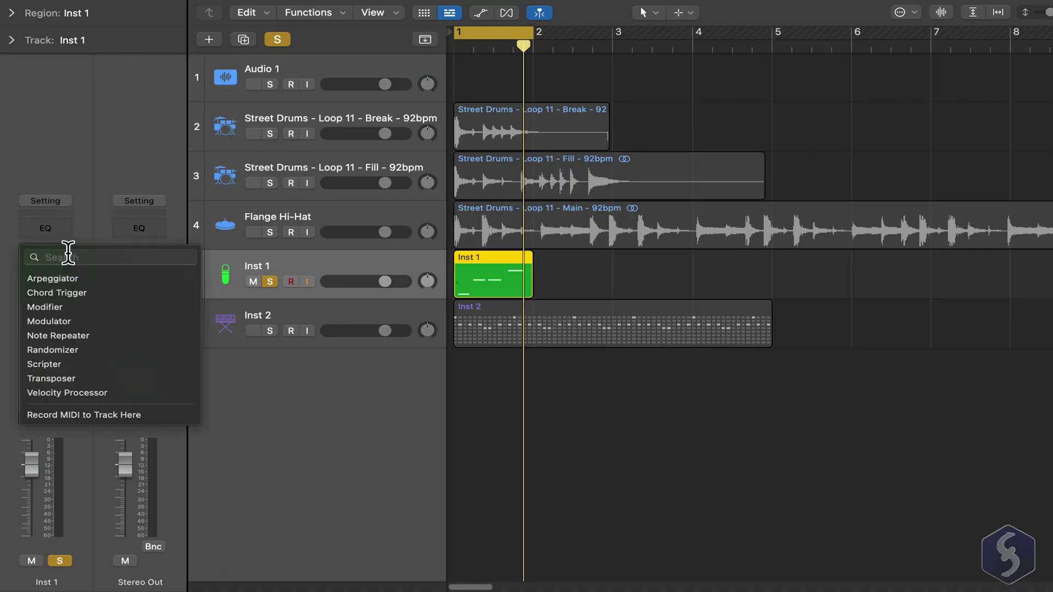
left_click(73, 380)
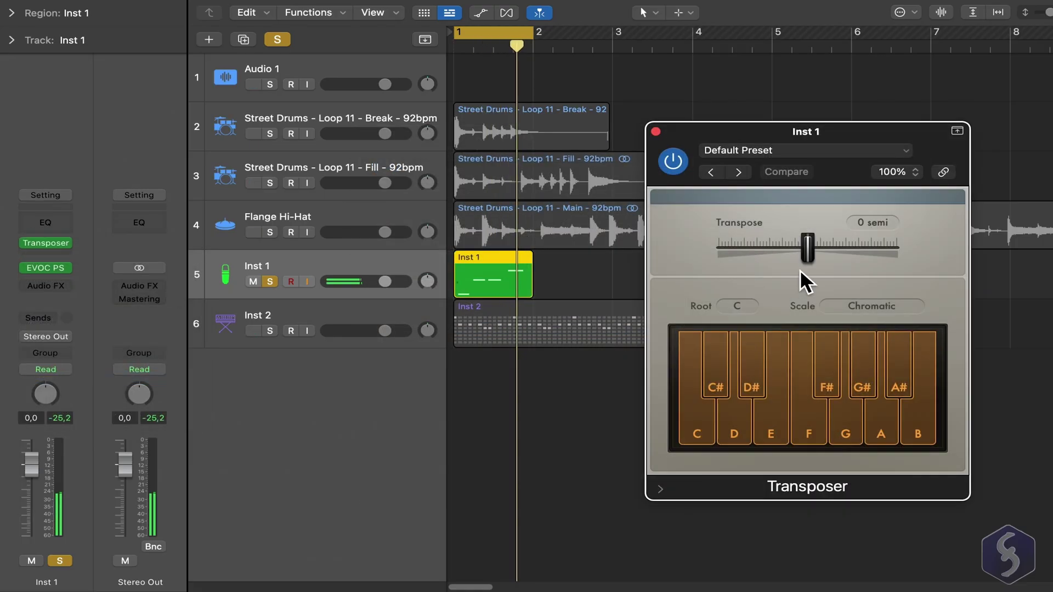
left_click_drag(809, 251, 840, 255)
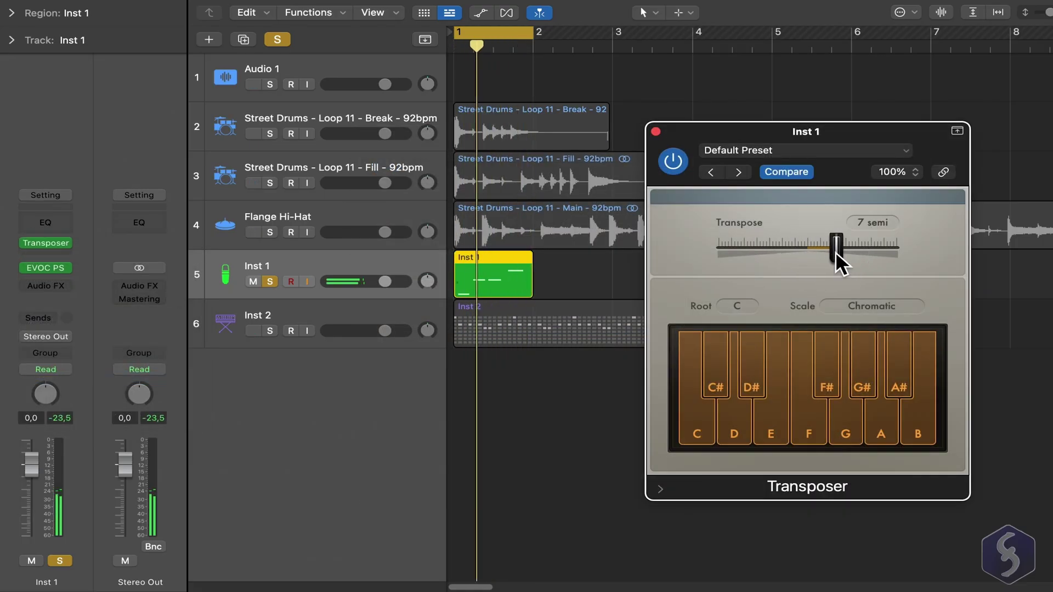
key("space")
key("super+w")
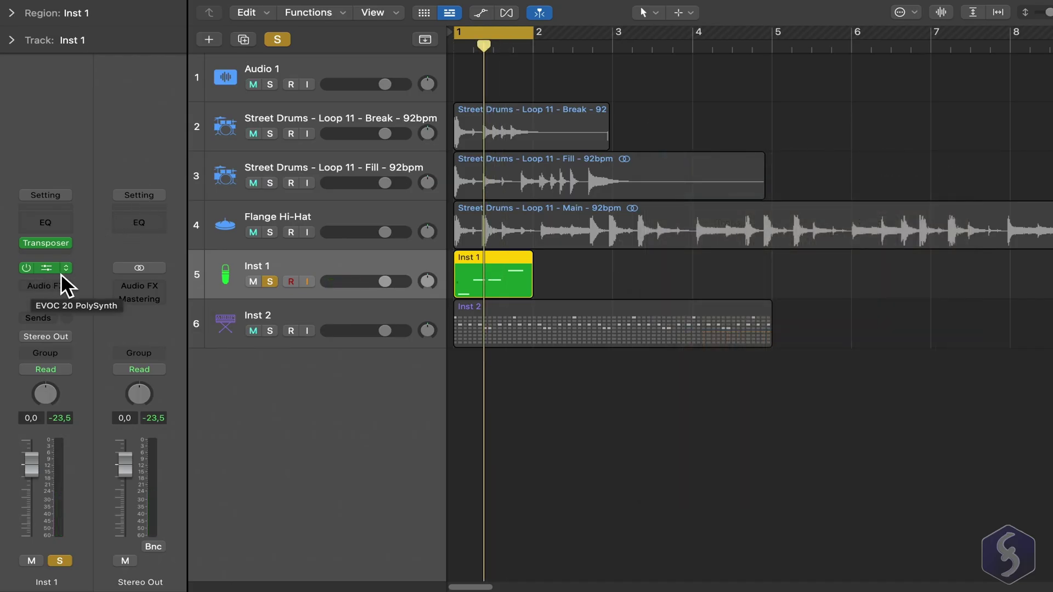
- Insert a stereo Fuzz-Wah audio effect on Inst 1's channel
left_click(70, 289)
mouse_move(110, 440)
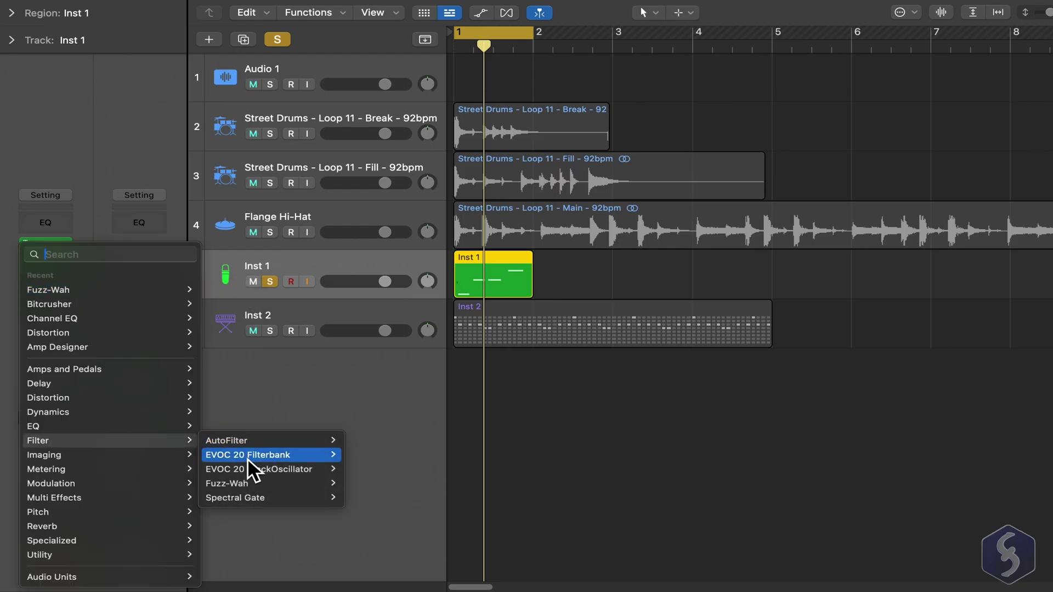
mouse_move(247, 483)
left_click(365, 484)
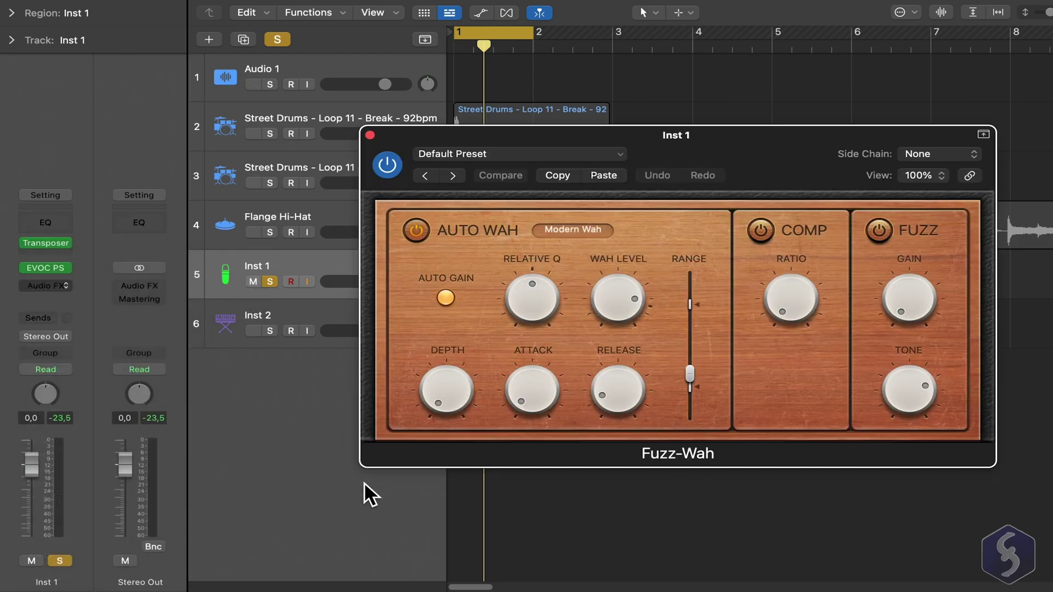
left_click_drag(569, 140, 775, 84)
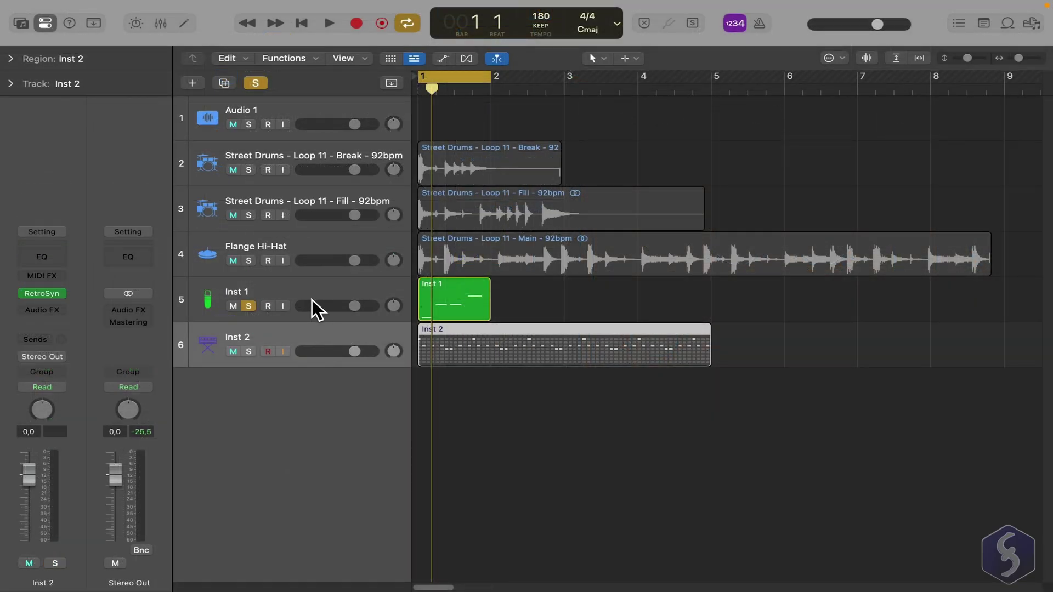
- Close the Fuzz-Wah window and audition the Crunchy Vintage and Dancefloor bass patches from the Library
left_click(311, 293)
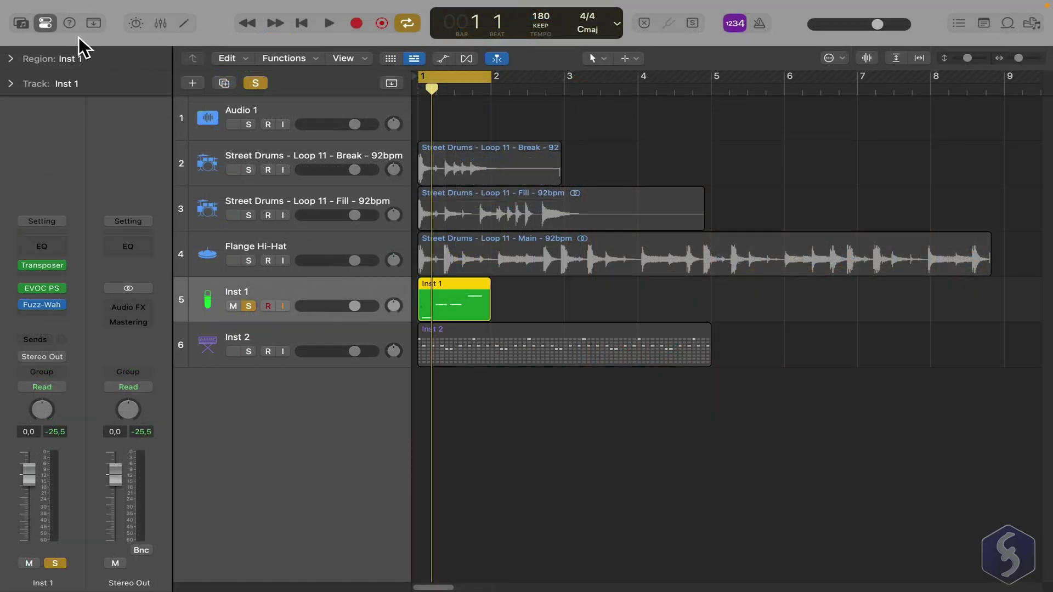
left_click(28, 27)
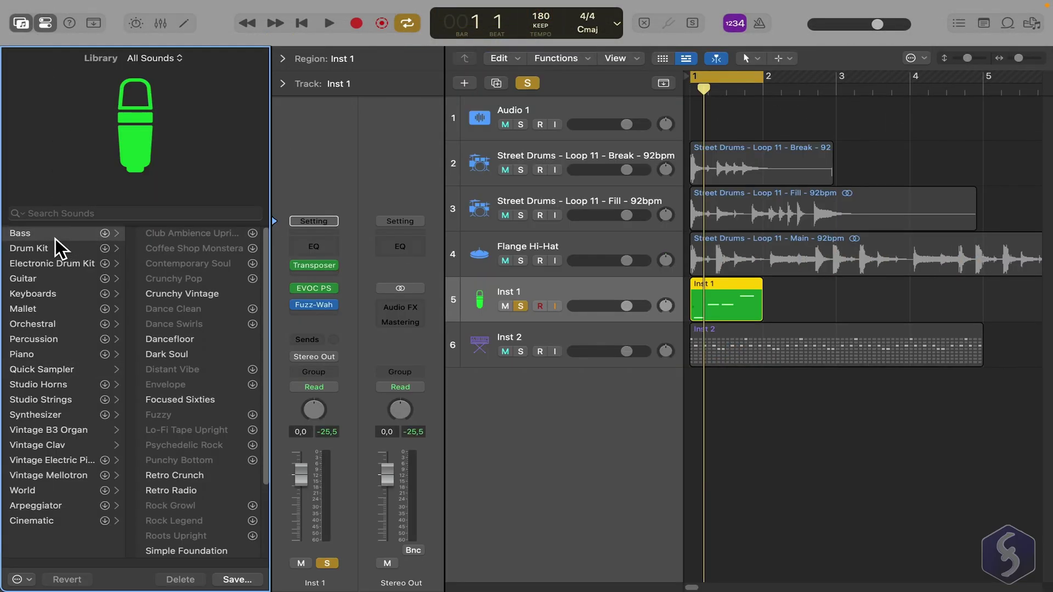
left_click(183, 295)
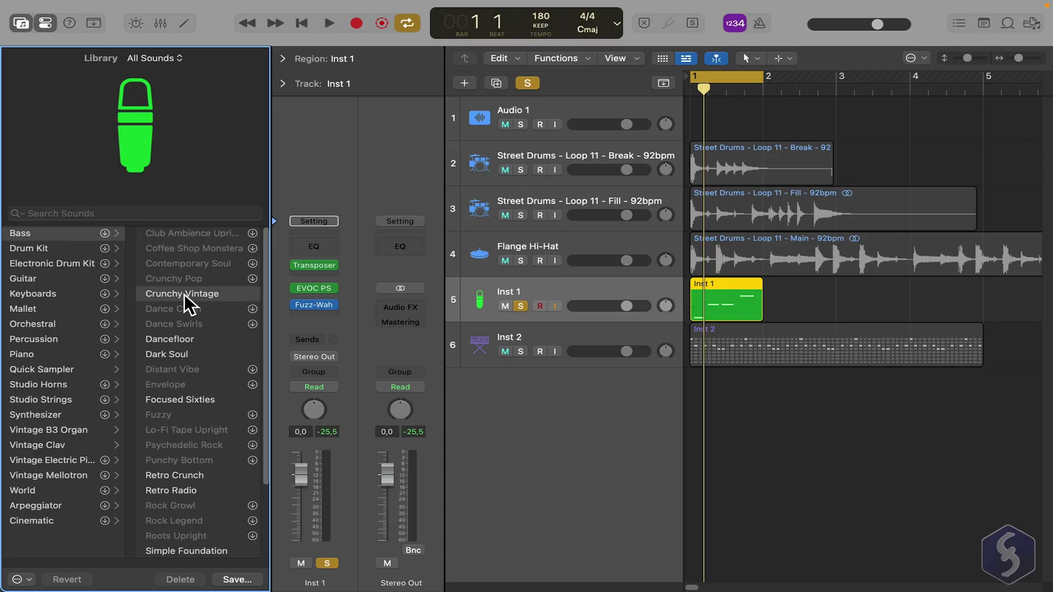
key("space")
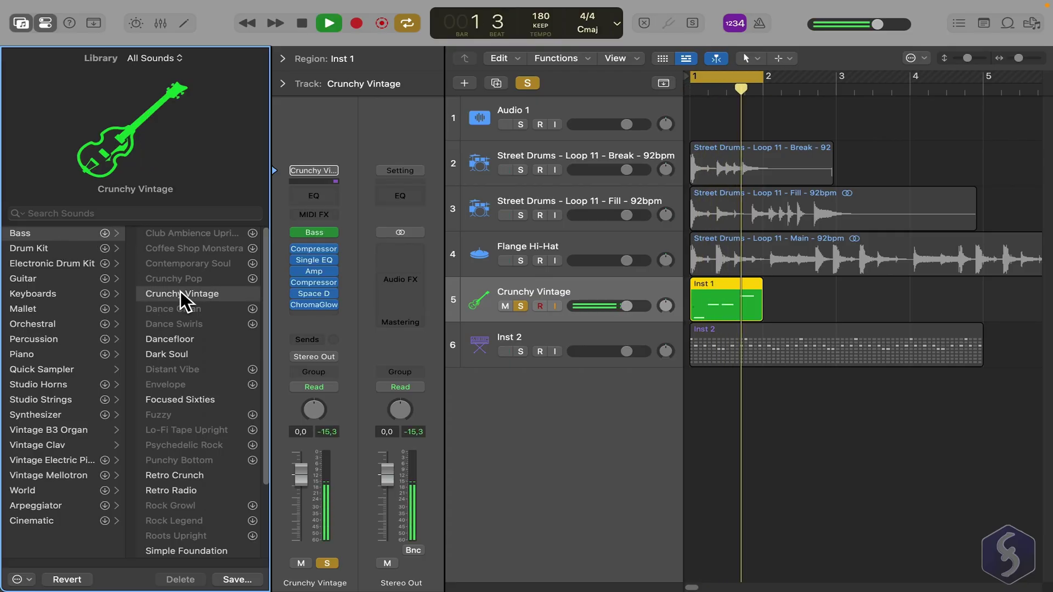
key("space")
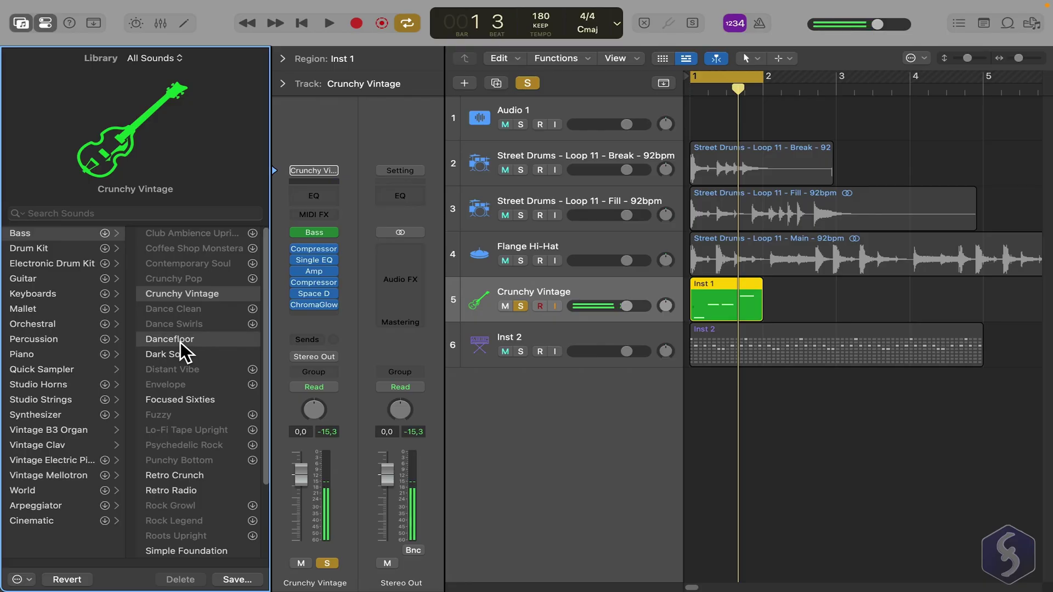
left_click(199, 339)
key("space")
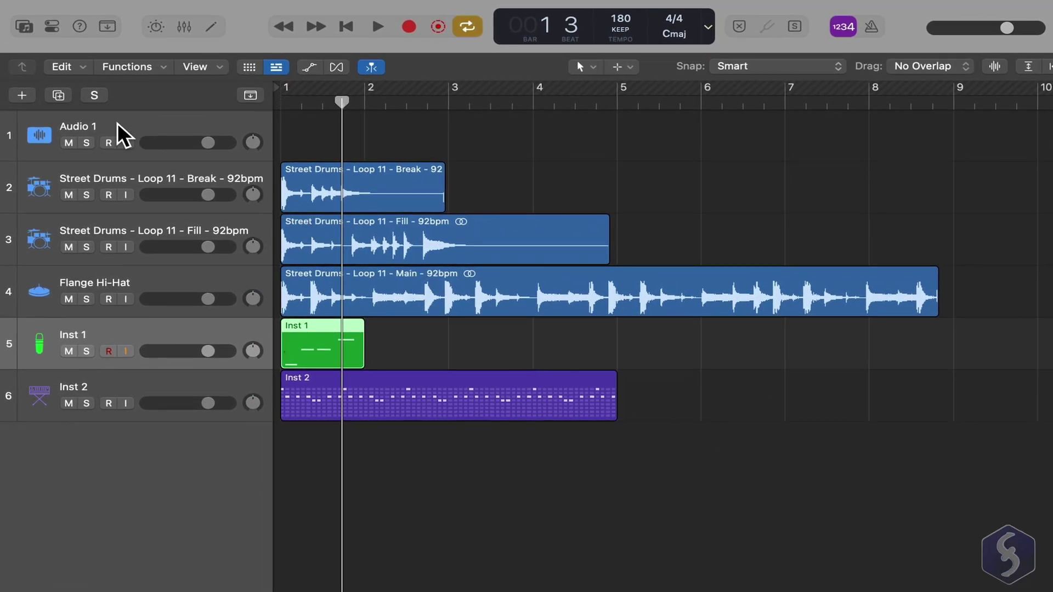
- Create a Session Player Drummer track in the Funk Rock style
left_click(28, 93)
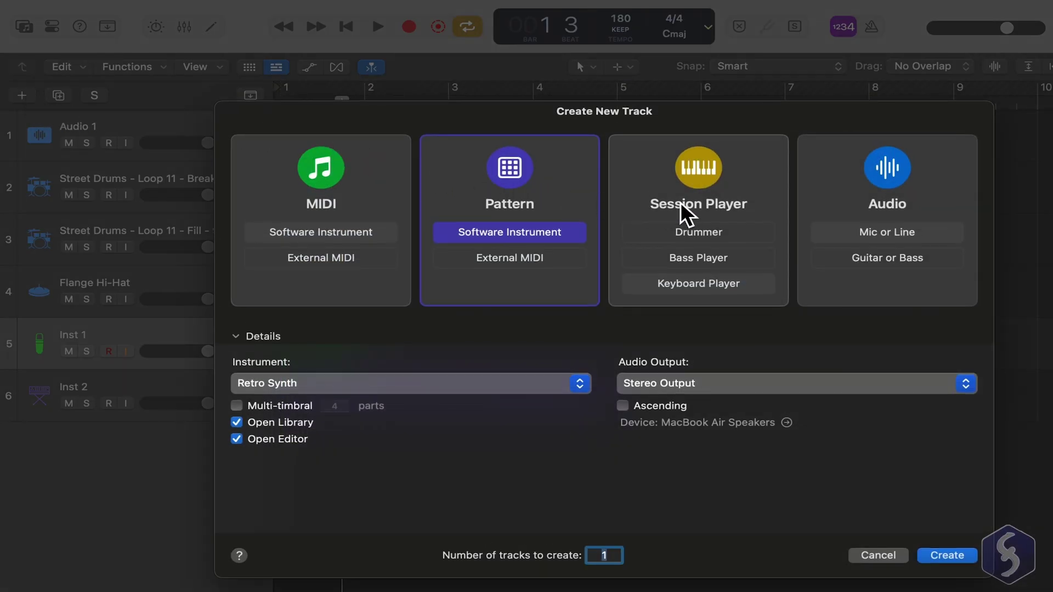
left_click(723, 207)
left_click(735, 236)
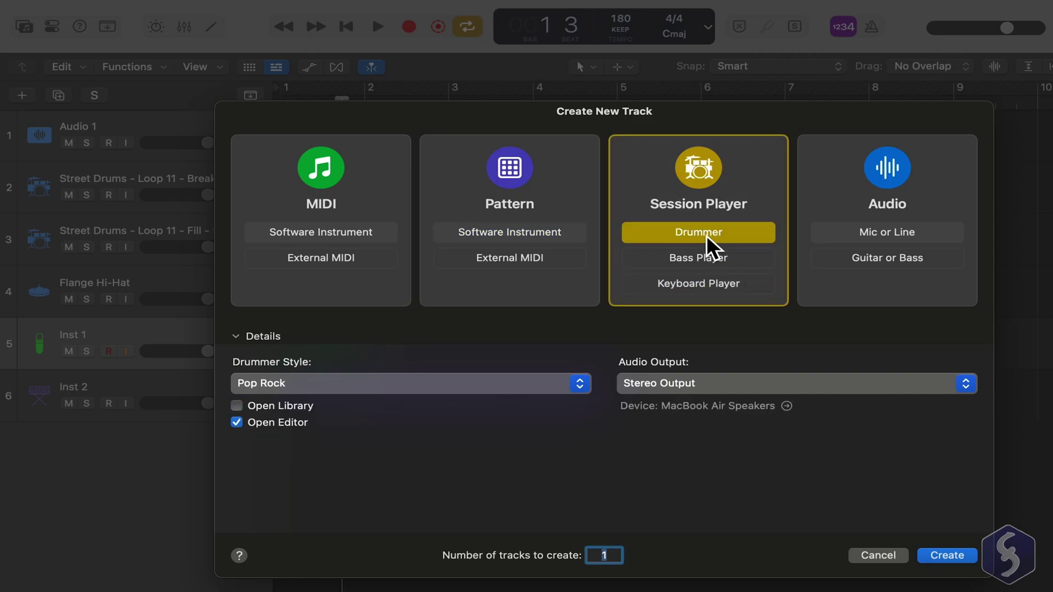
left_click(738, 259)
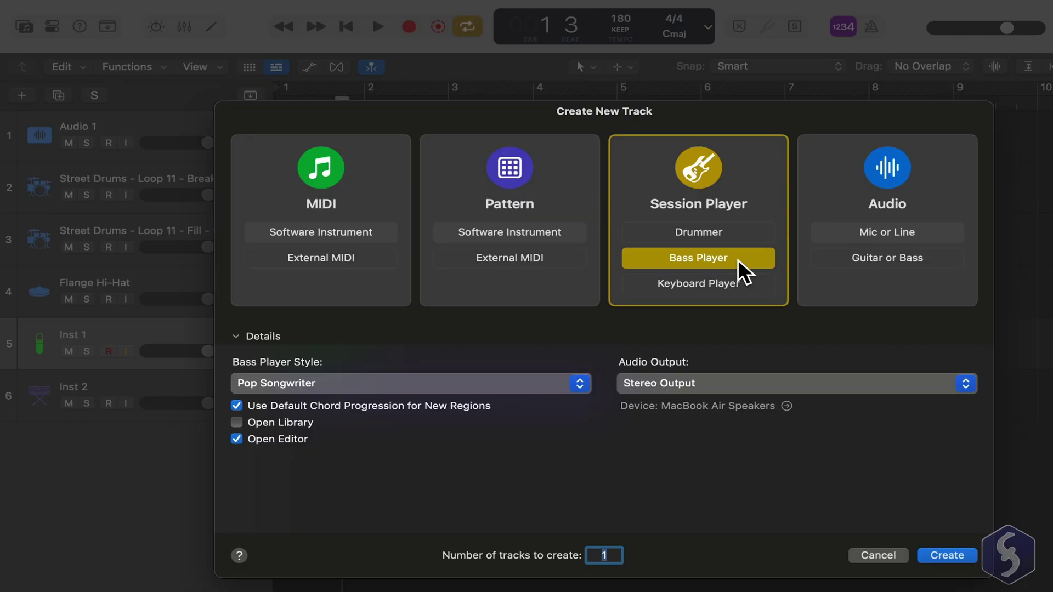
left_click(728, 282)
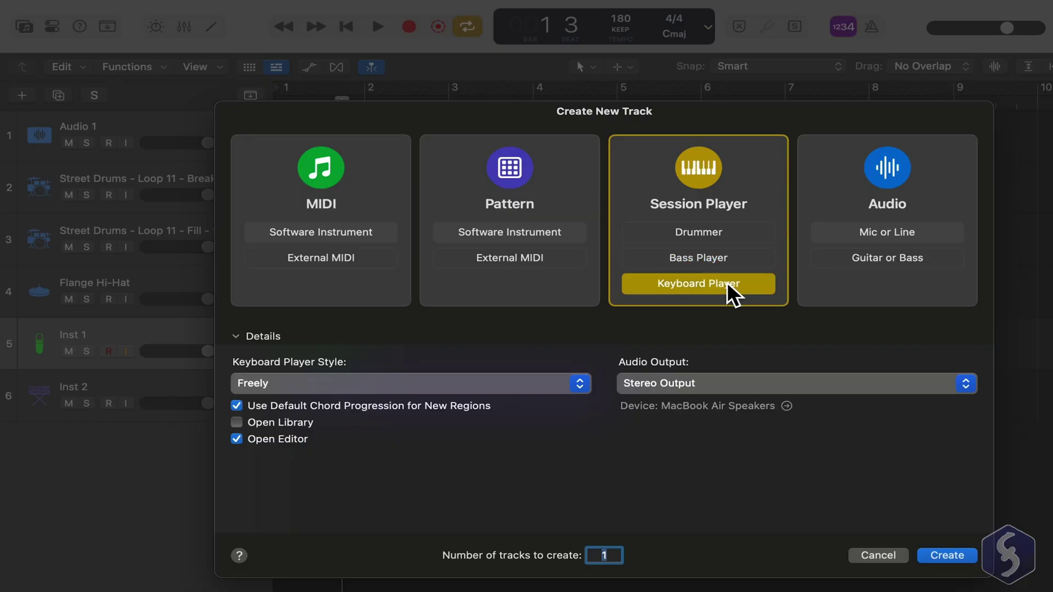
left_click(729, 238)
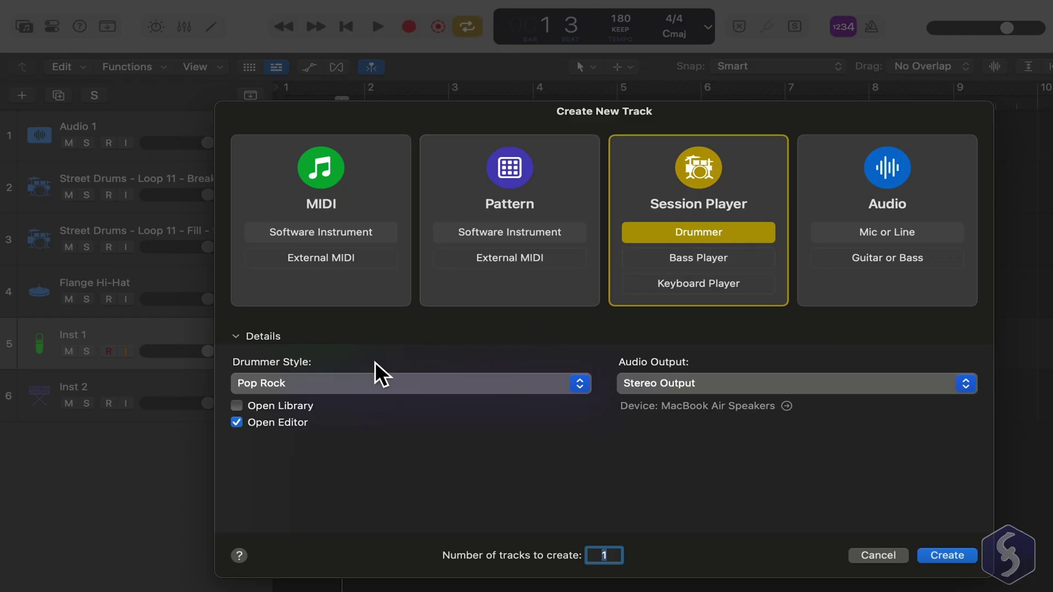
left_click(396, 383)
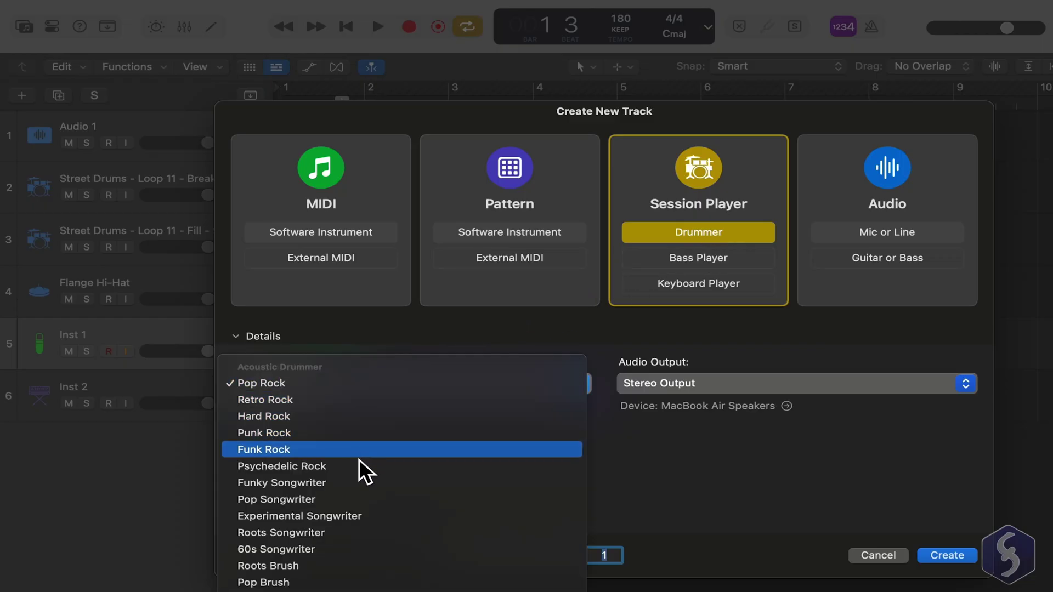
left_click(357, 384)
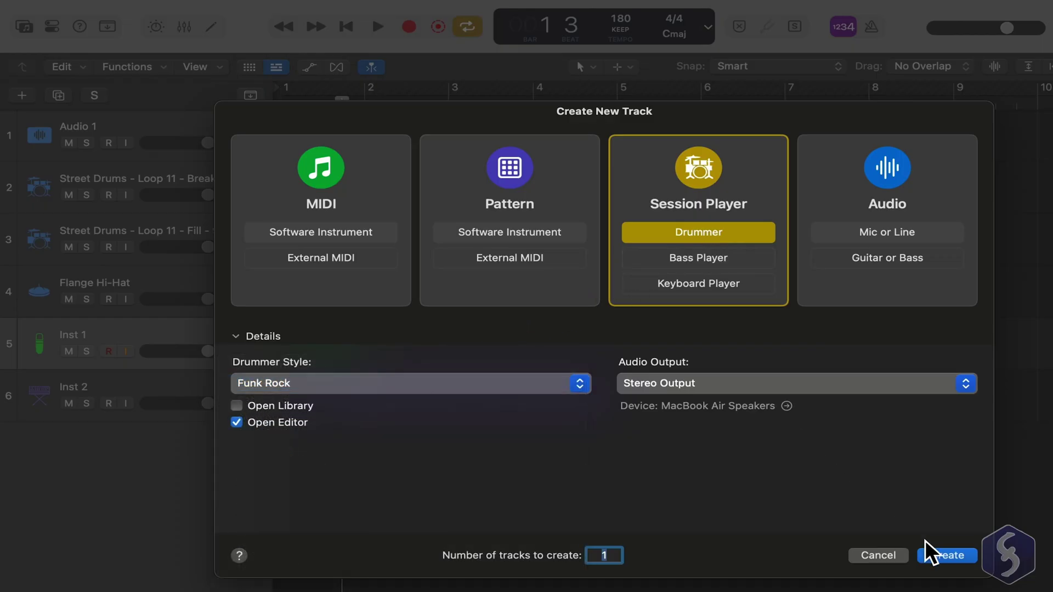
left_click(955, 560)
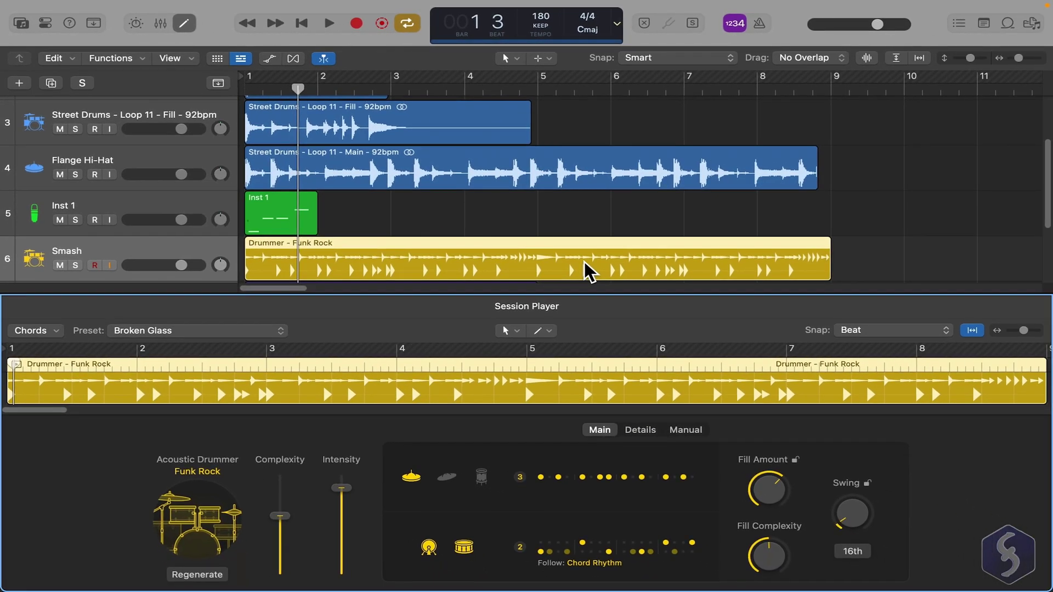
- Select the new Smash drummer track and play the project to hear it
left_click(190, 29)
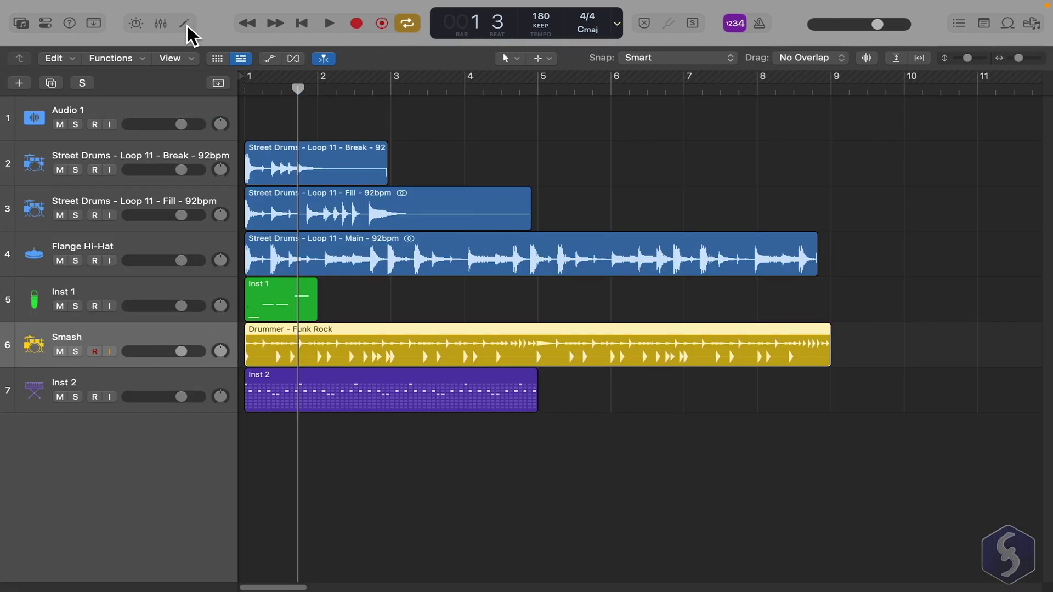
left_click(188, 27)
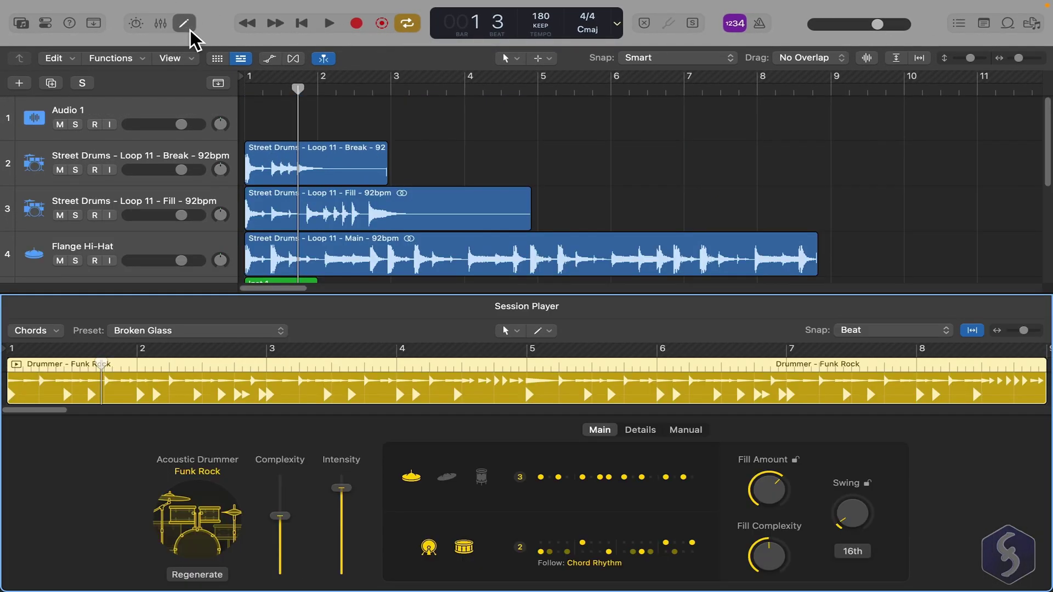
left_click(23, 379)
key("space")
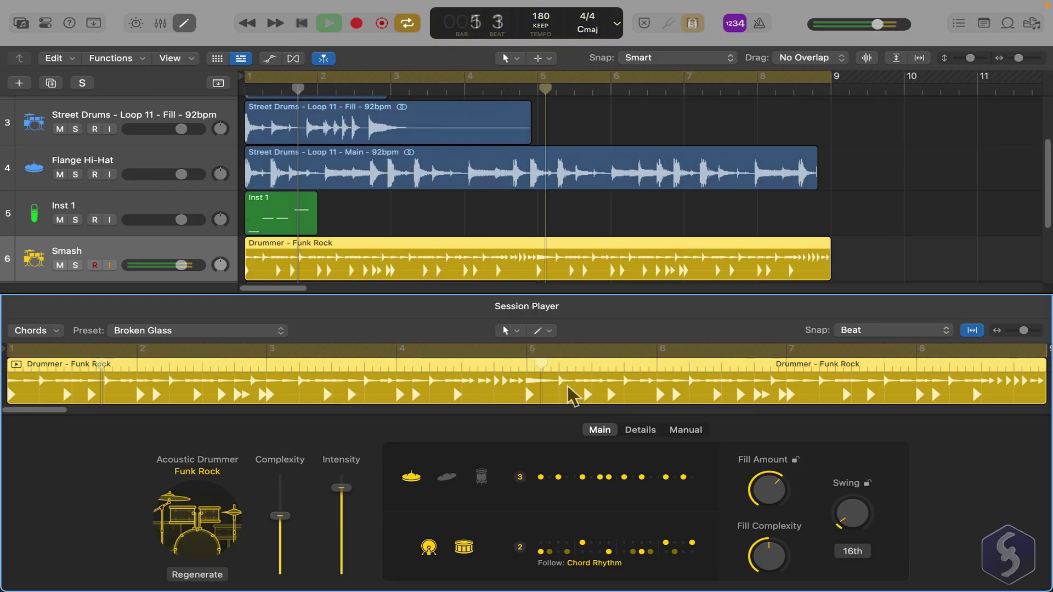
key("space")
- Switch the drummer preset to Mercury Rising and preview the pattern
left_click(246, 334)
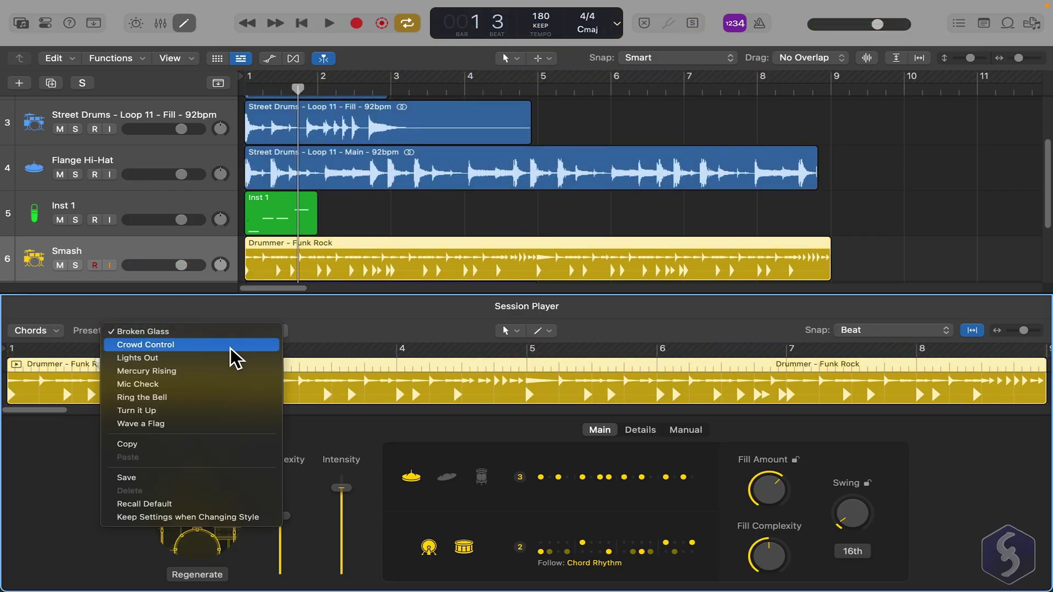
left_click(225, 372)
left_click(16, 364)
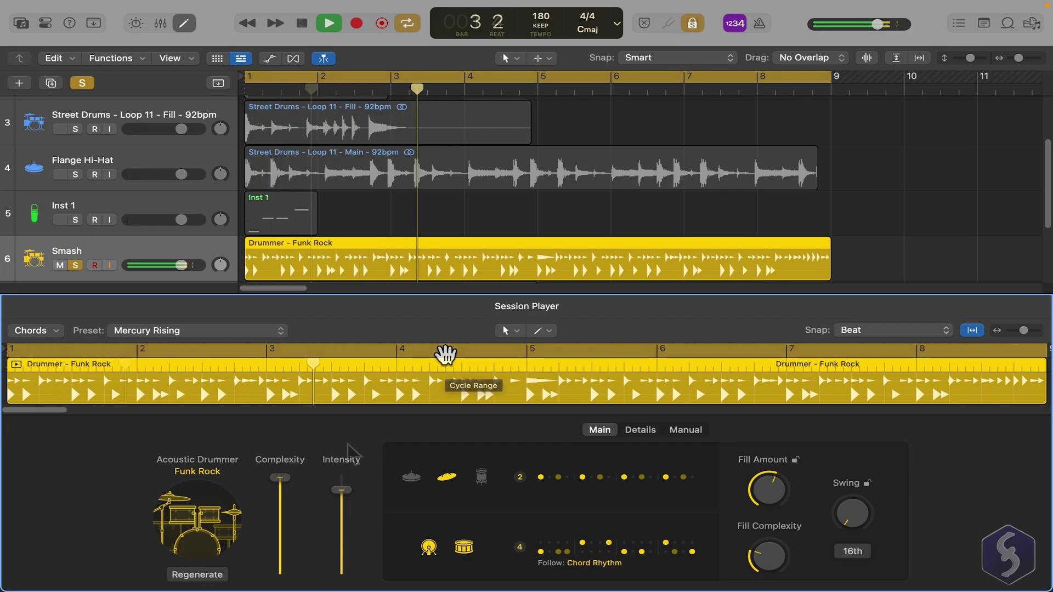
key("space")
- Lower complexity to 42% and intensity to 50%, and move the cymbal part to hi-hat
left_click_drag(290, 479, 287, 545)
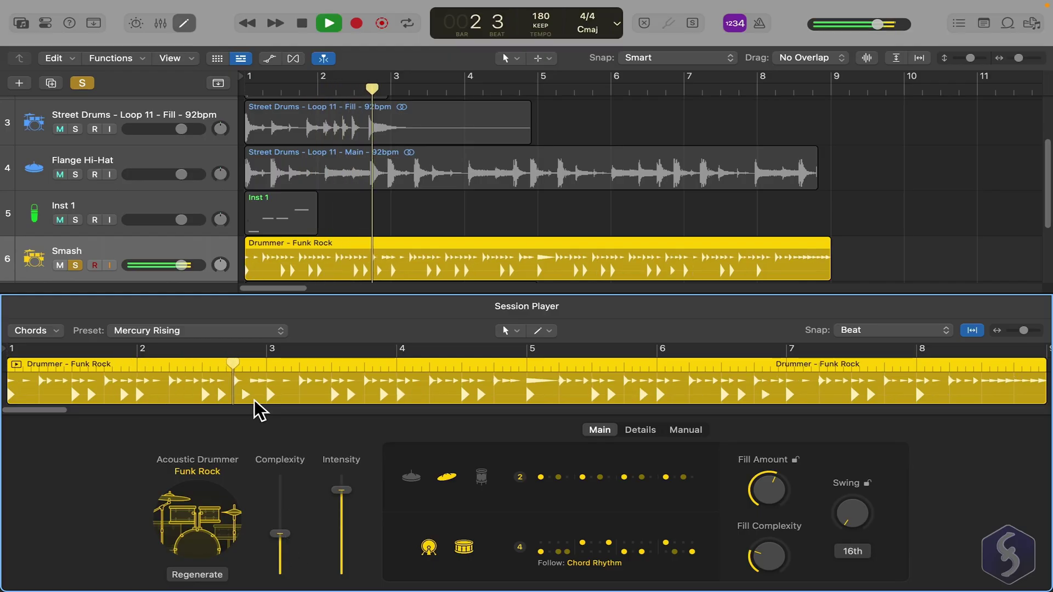
left_click_drag(341, 490, 350, 538)
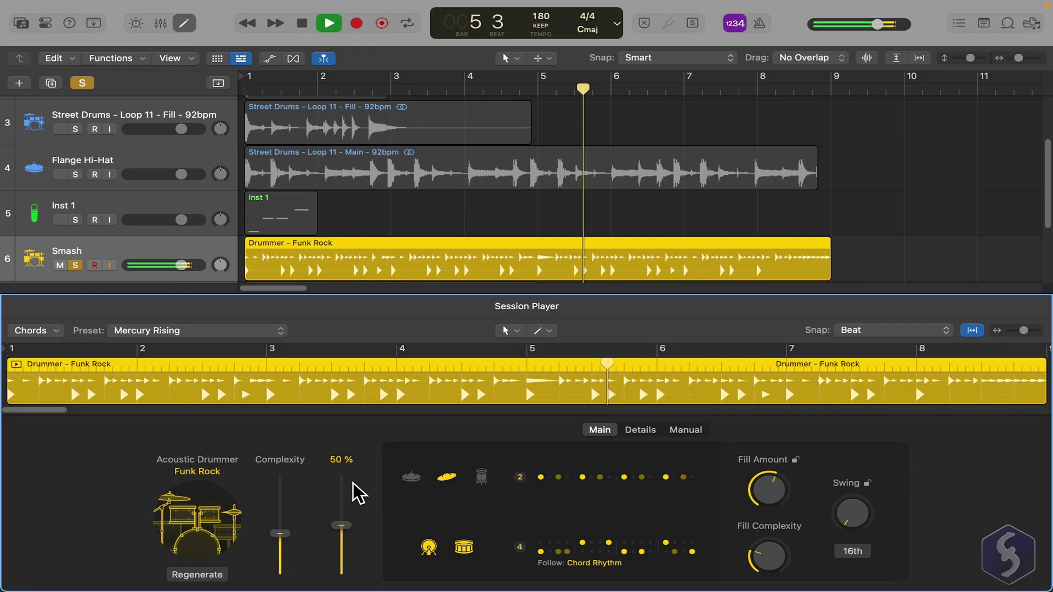
key("space")
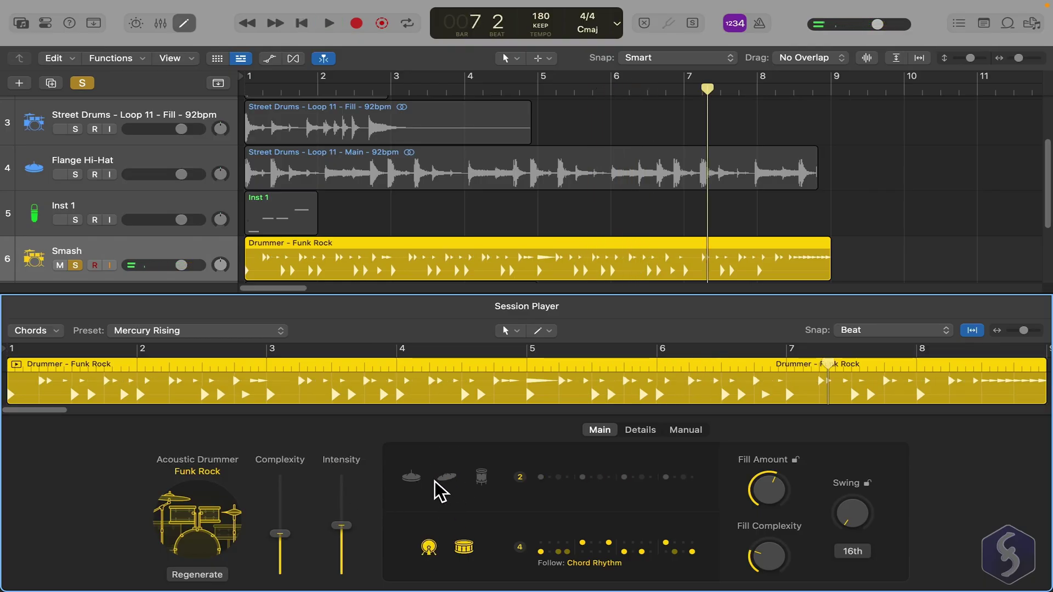
left_click(482, 477)
key("space")
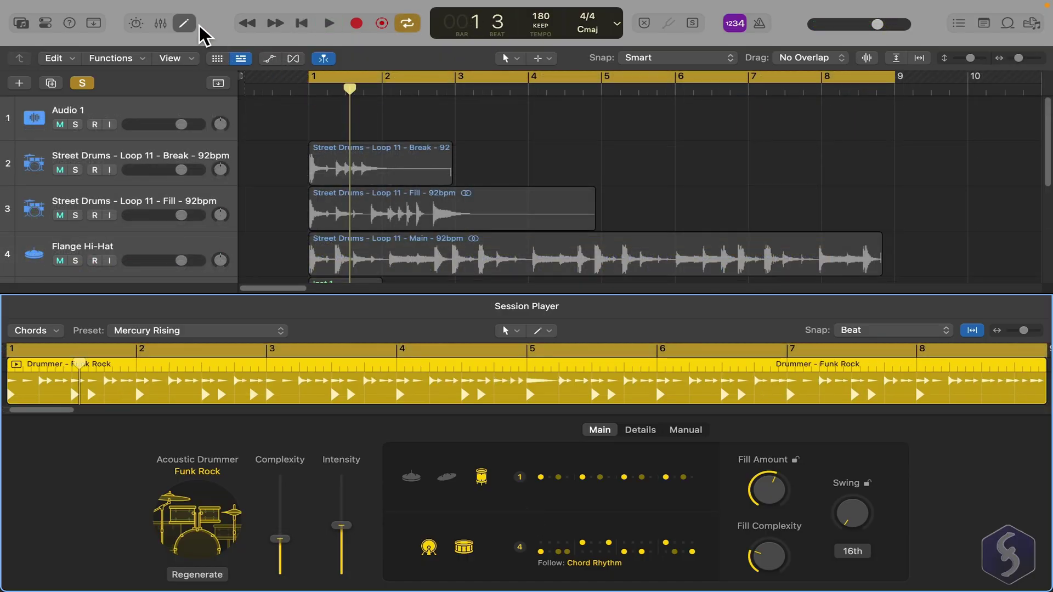
- Drop the 60s Songwriter Bass 01 loop onto the Smash track at bar 10 and play it
left_click(196, 25)
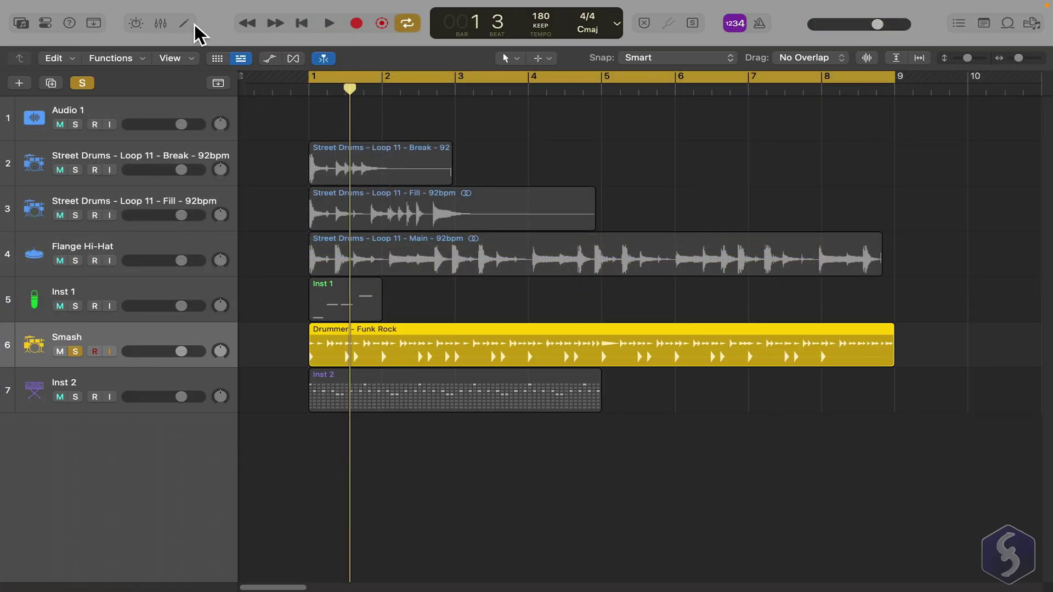
left_click(1009, 25)
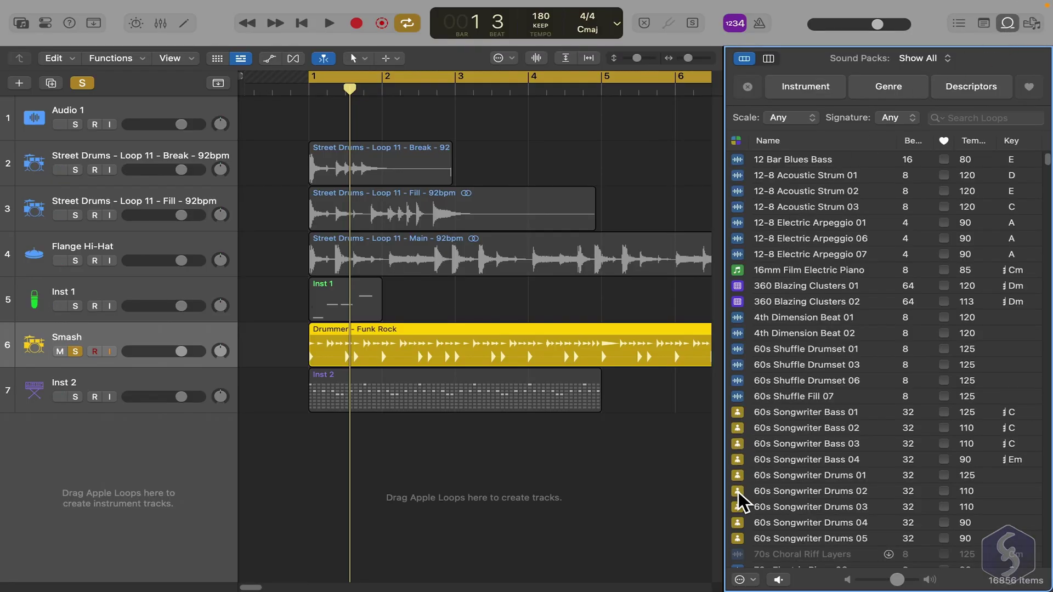
left_click(800, 412)
left_click_drag(822, 414, 429, 341)
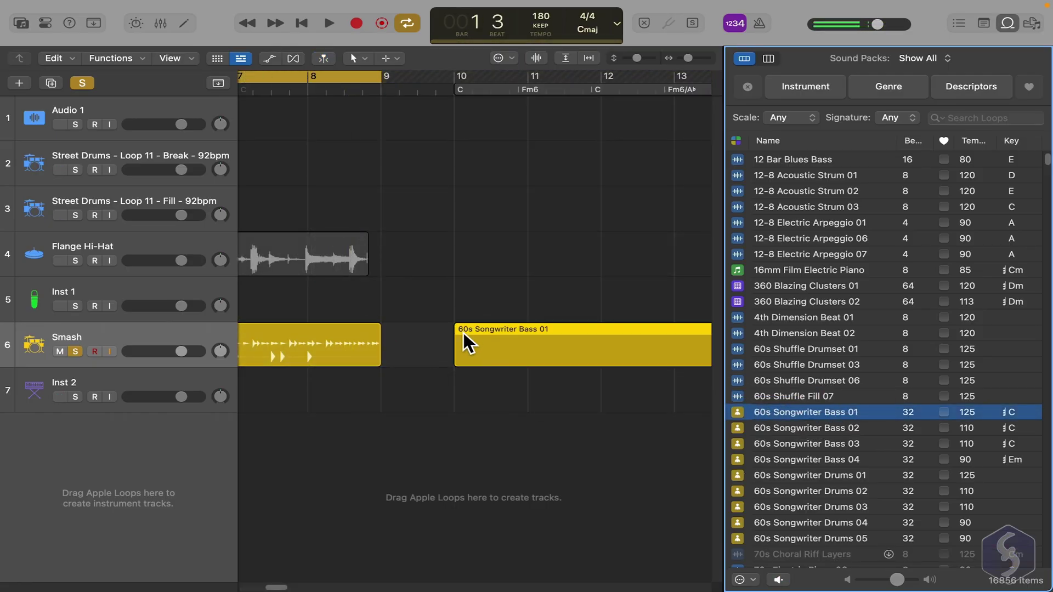
key("o")
key("space")
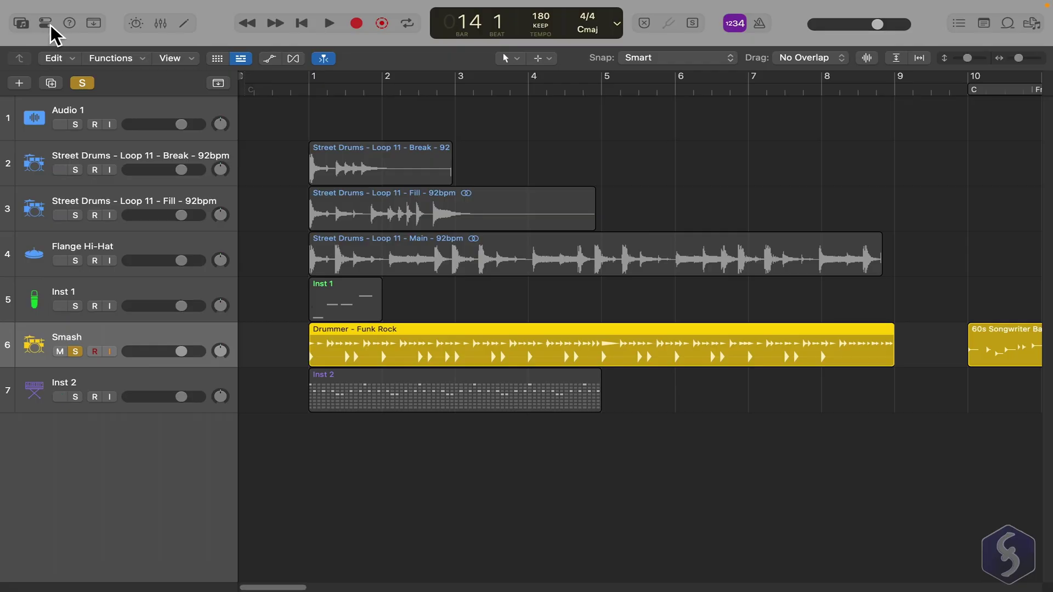
- With the Pointer Tool, loop the Break region past bar 5 and Inst 1 through bar 4
left_click(48, 24)
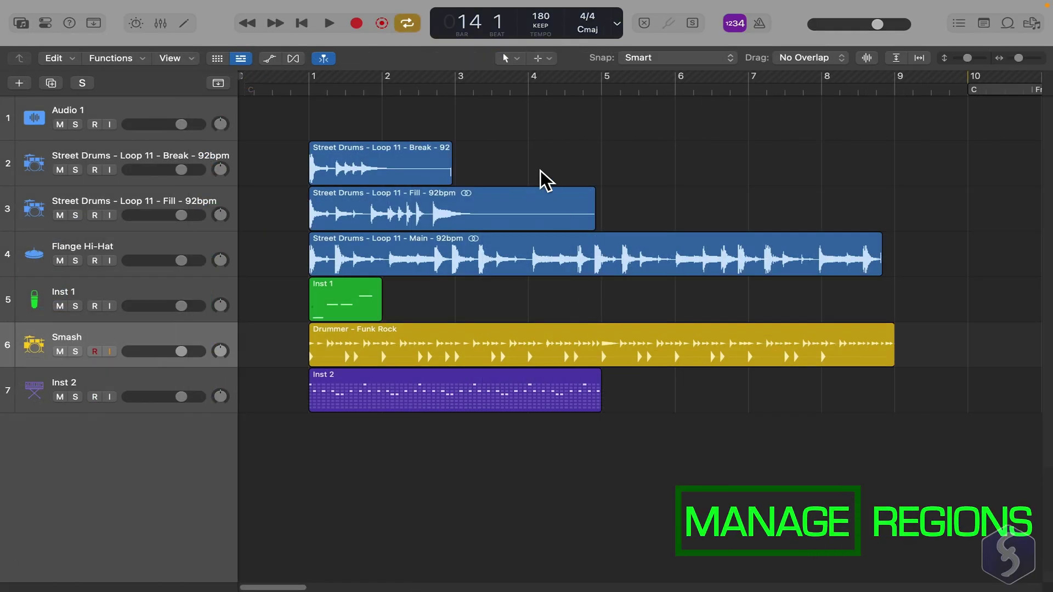
left_click(518, 58)
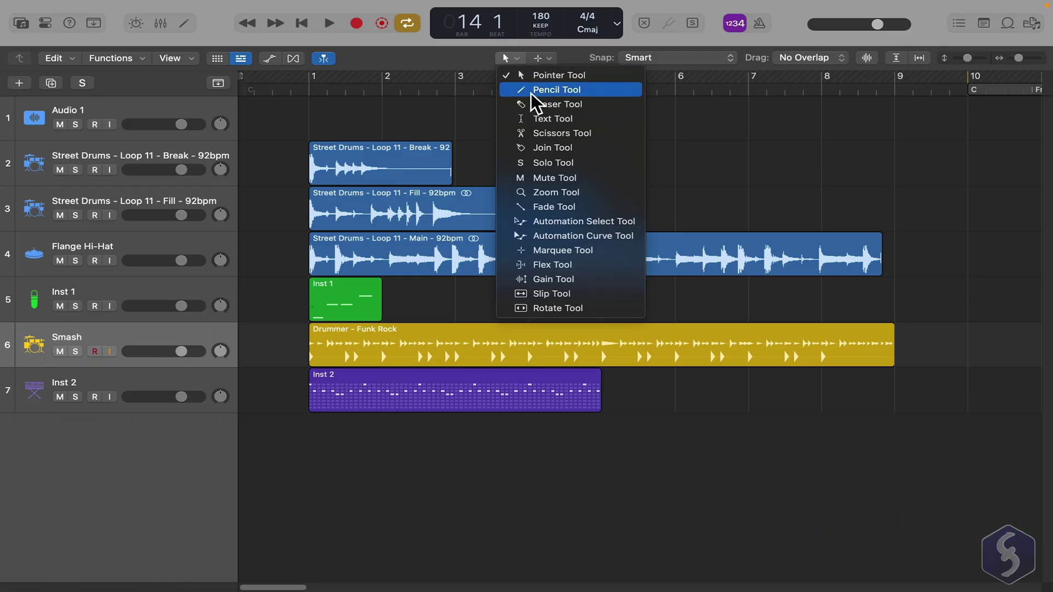
left_click(550, 81)
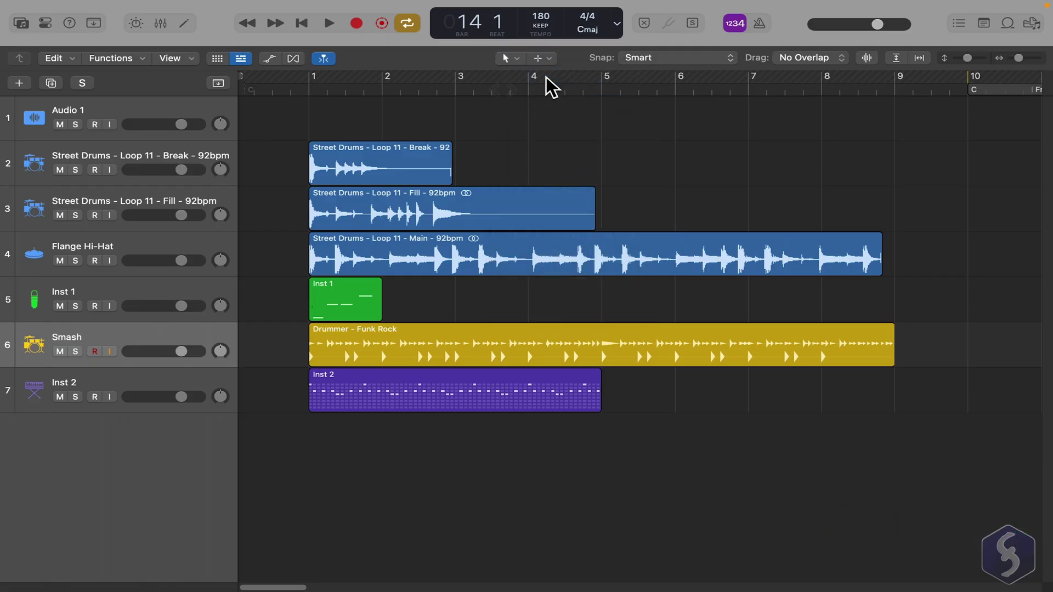
left_click_drag(362, 163, 309, 169)
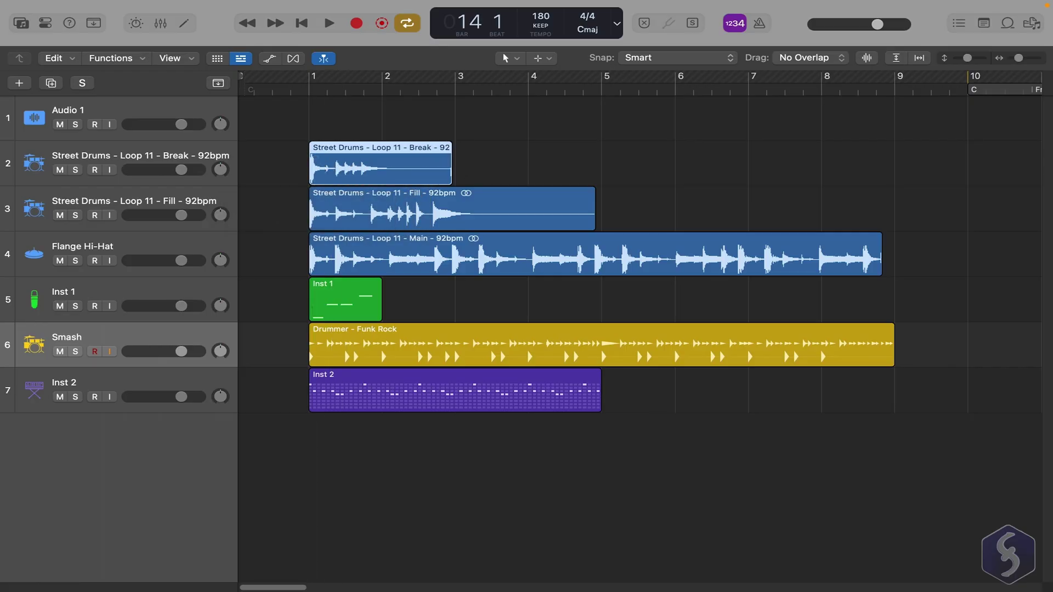
left_click_drag(461, 149, 725, 159)
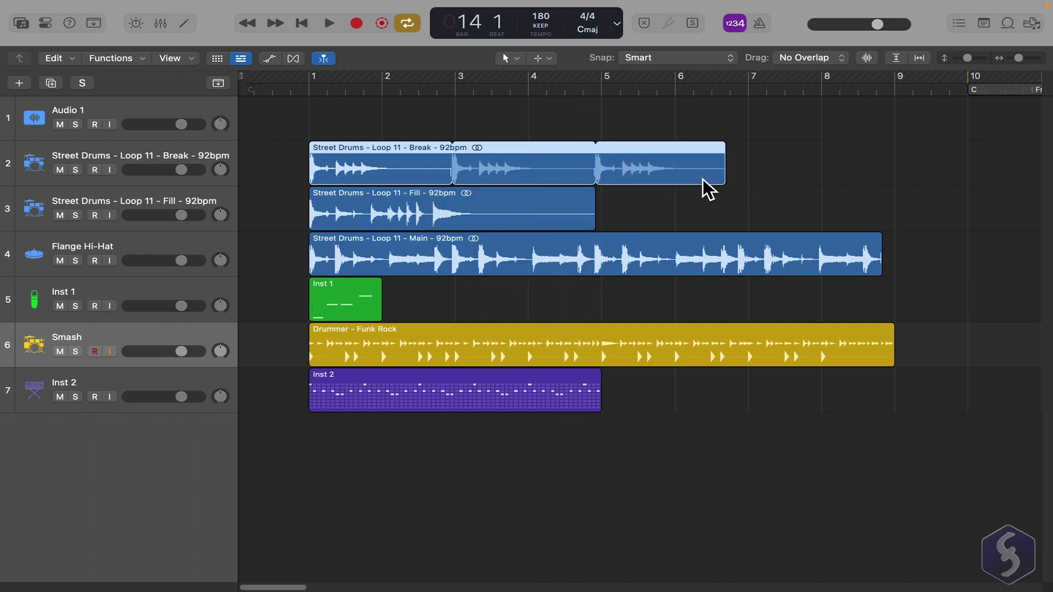
left_click_drag(381, 290, 602, 298)
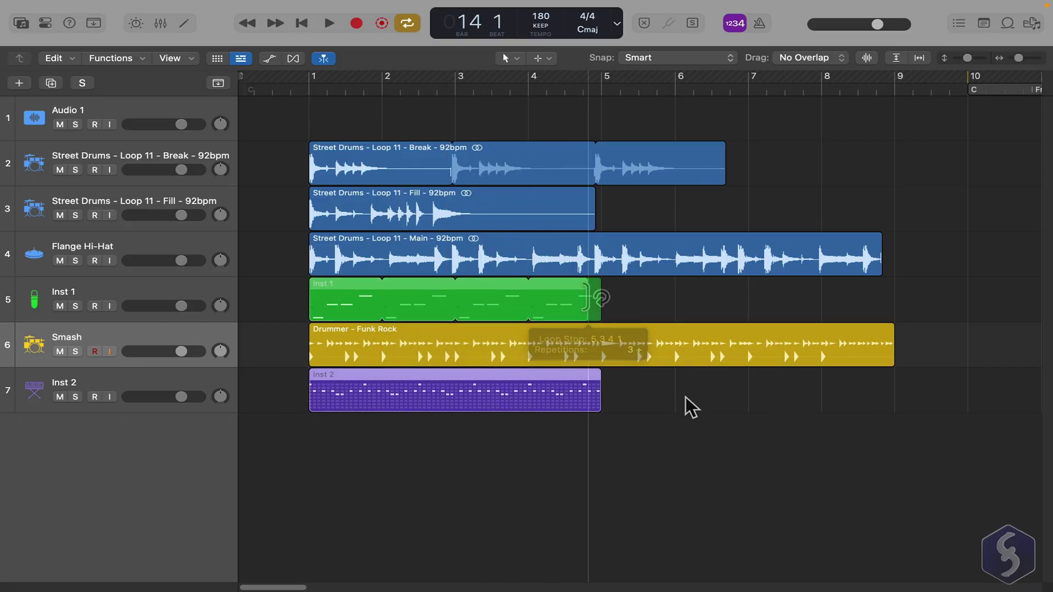
- Undo the Break and Inst 1 loops and turn cycle playback off
left_click(653, 402)
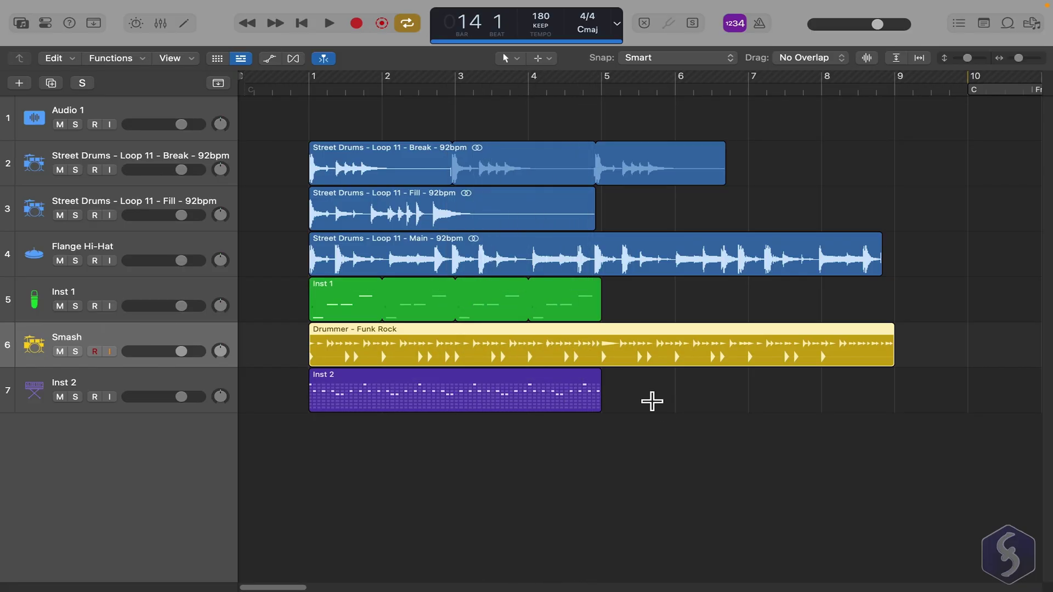
key("super+z")
key("super+z")
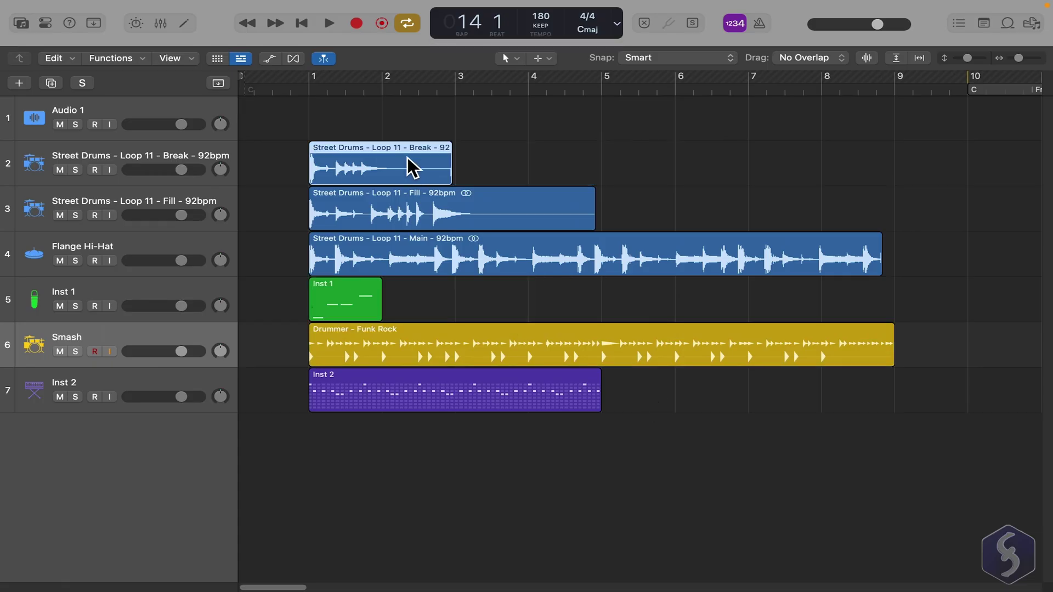
left_click(391, 88)
- Try splitting the Break region at bar 2, then undo to keep it whole
left_click(383, 88)
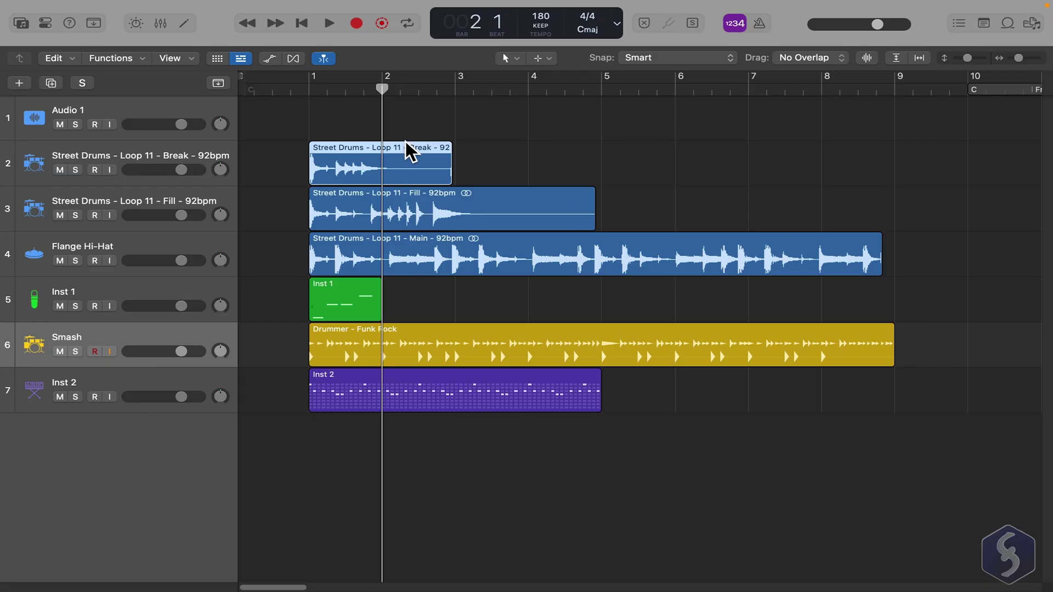
key("super+t")
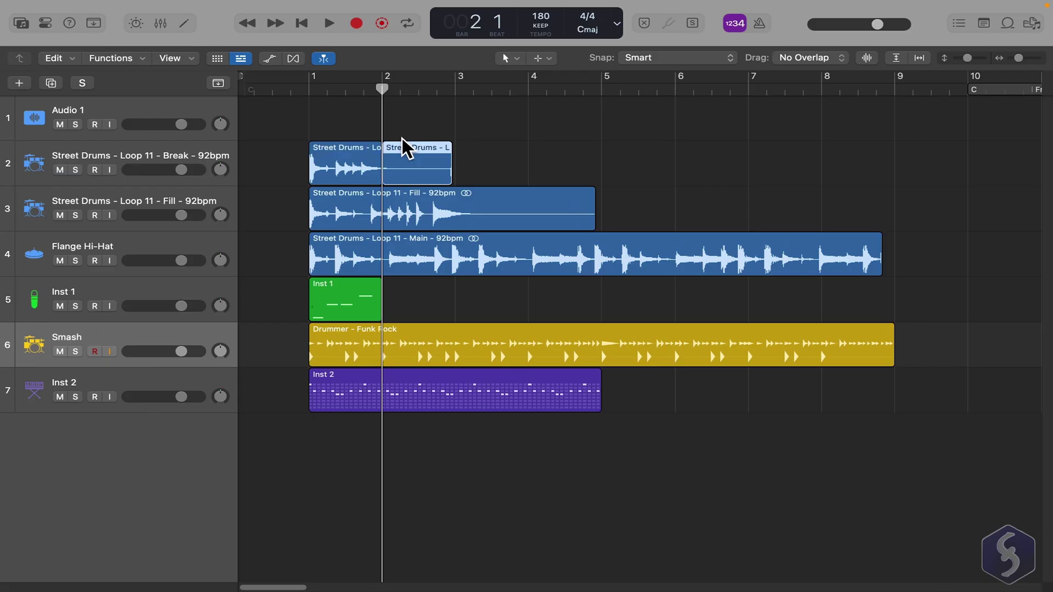
left_click_drag(406, 141, 480, 153)
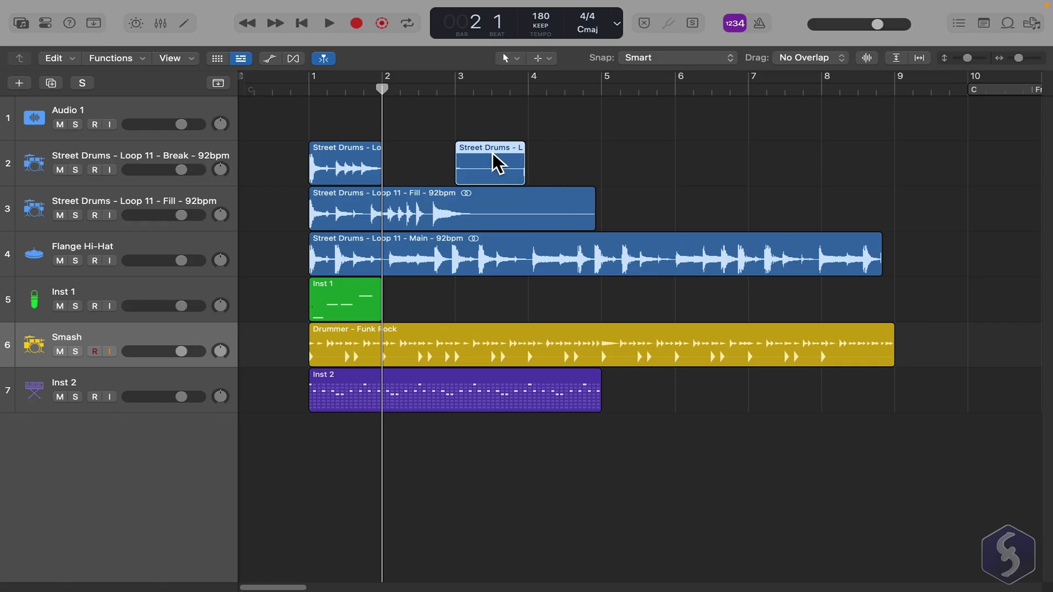
key("super+z")
key("super+z")
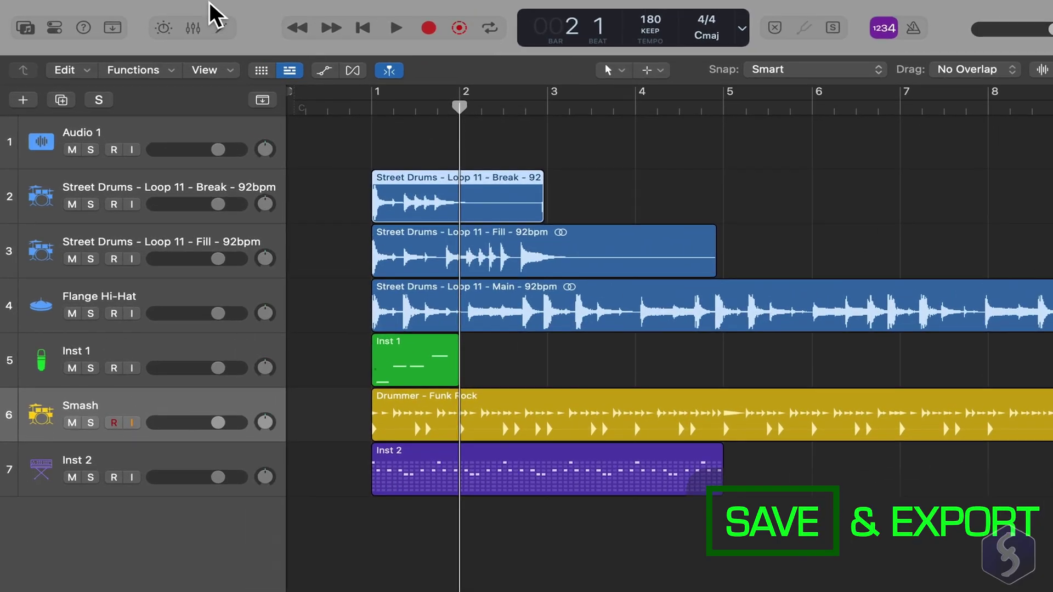
- Save the project as Untitled2 in the Logic folder via Save As
mouse_move(162, 7)
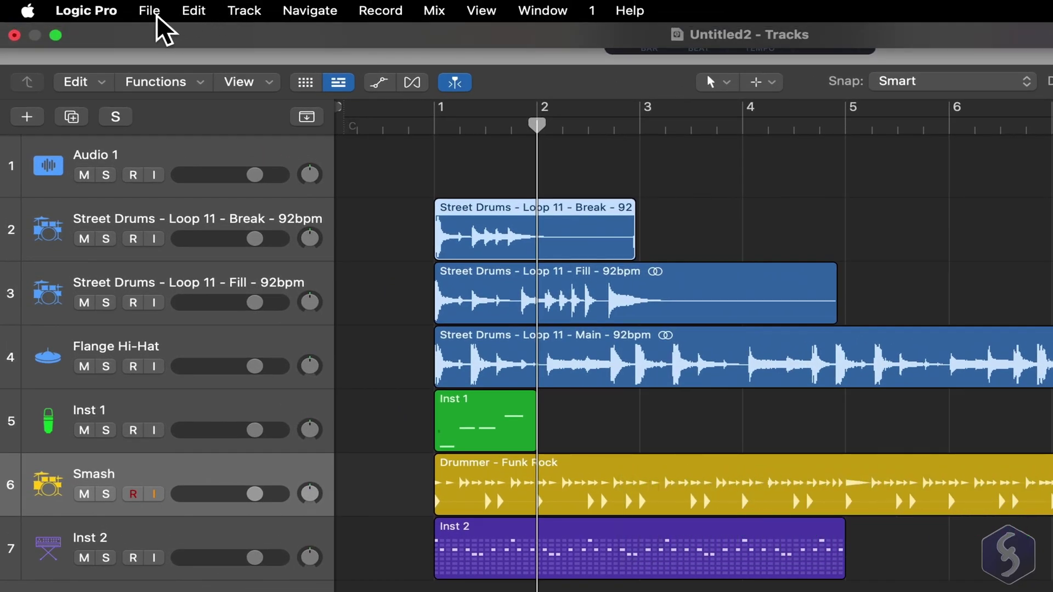
left_click(156, 15)
left_click(196, 198)
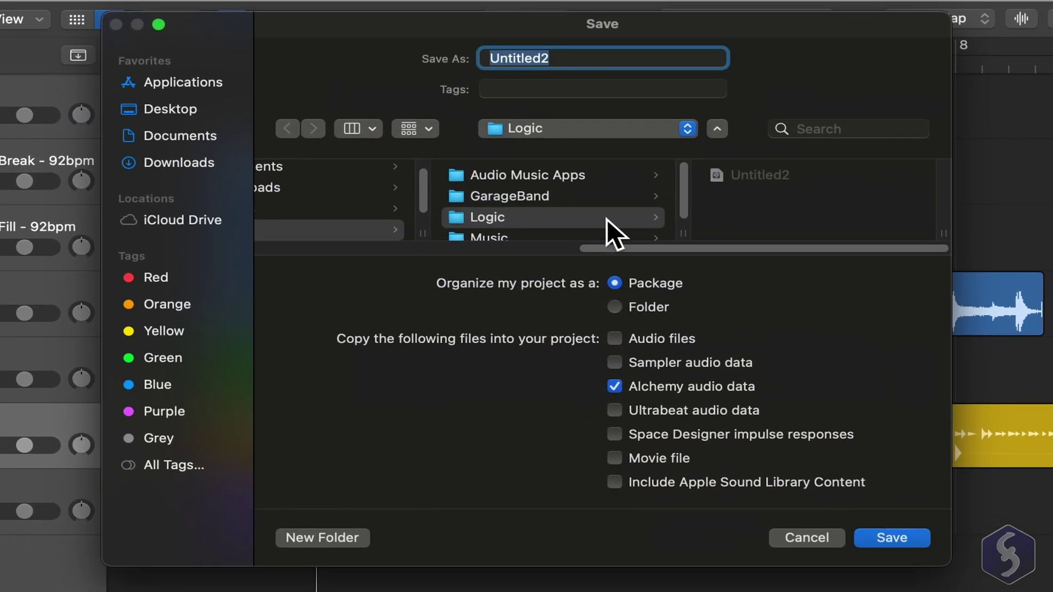
key("Return")
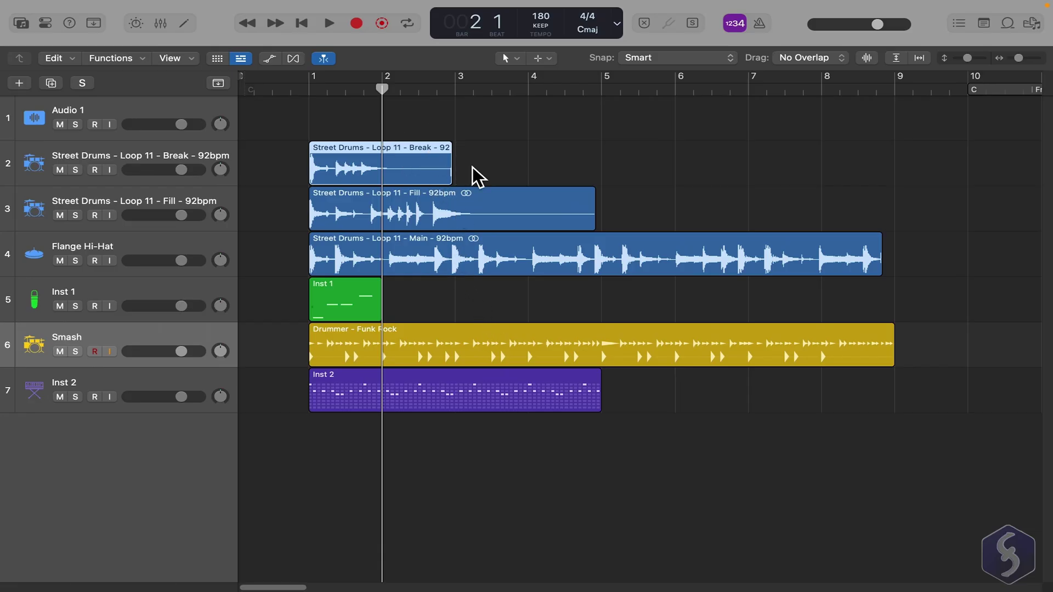
key("super+shift+e")
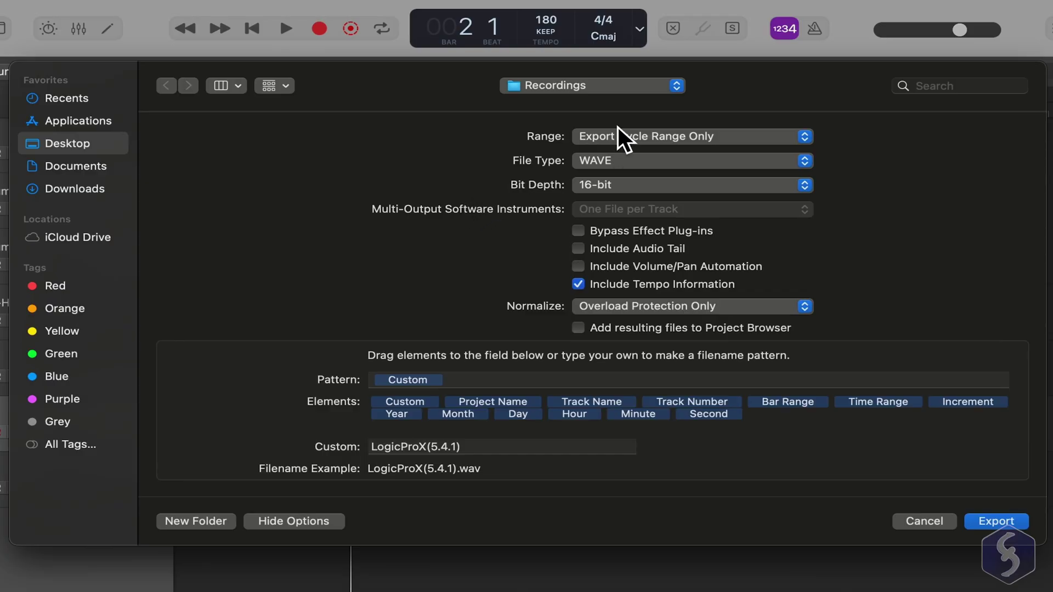
left_click(647, 90)
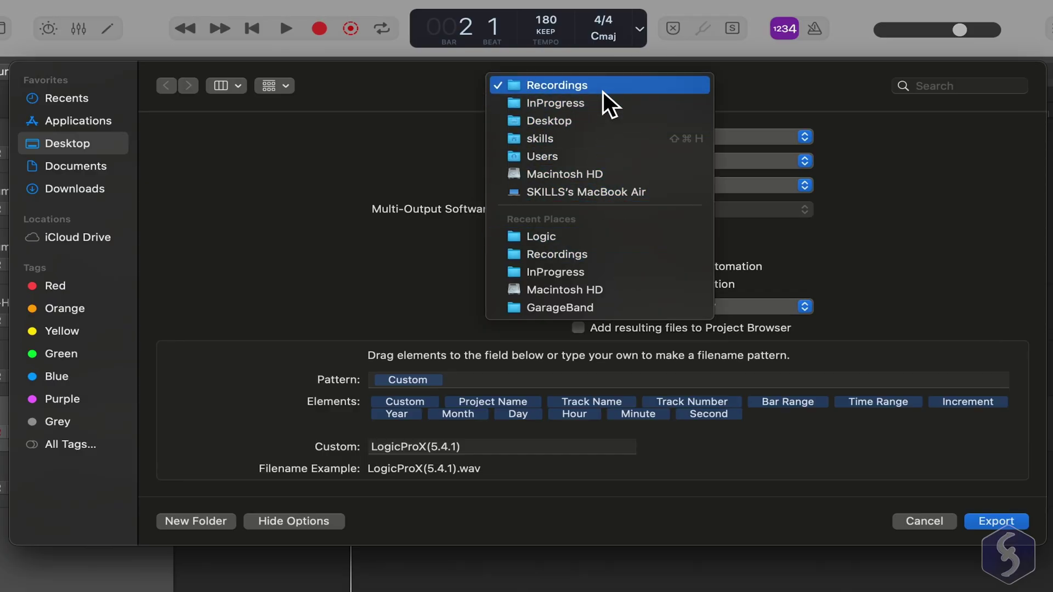
left_click(543, 236)
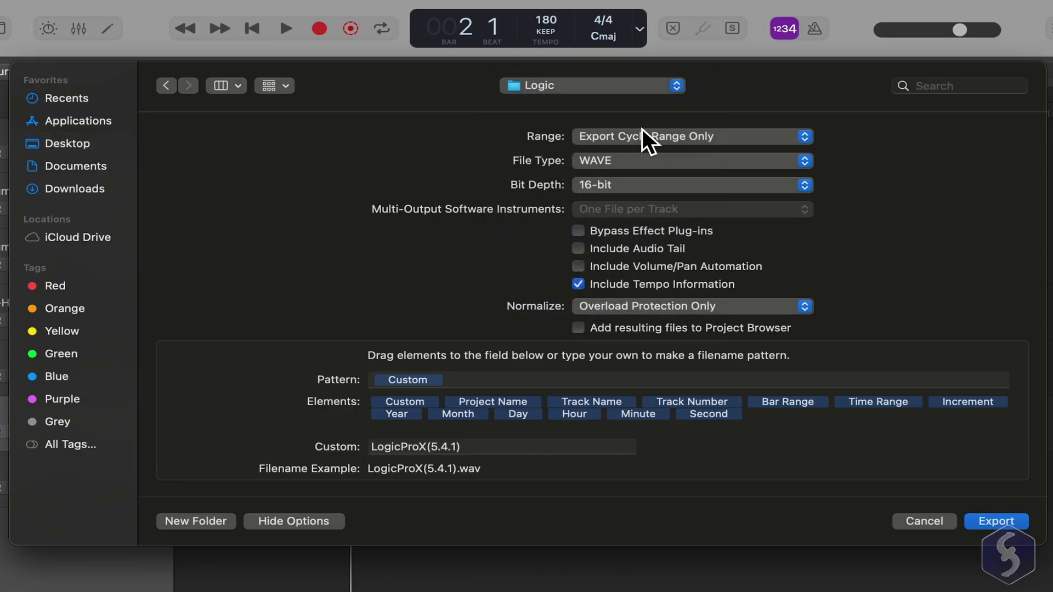
left_click(752, 143)
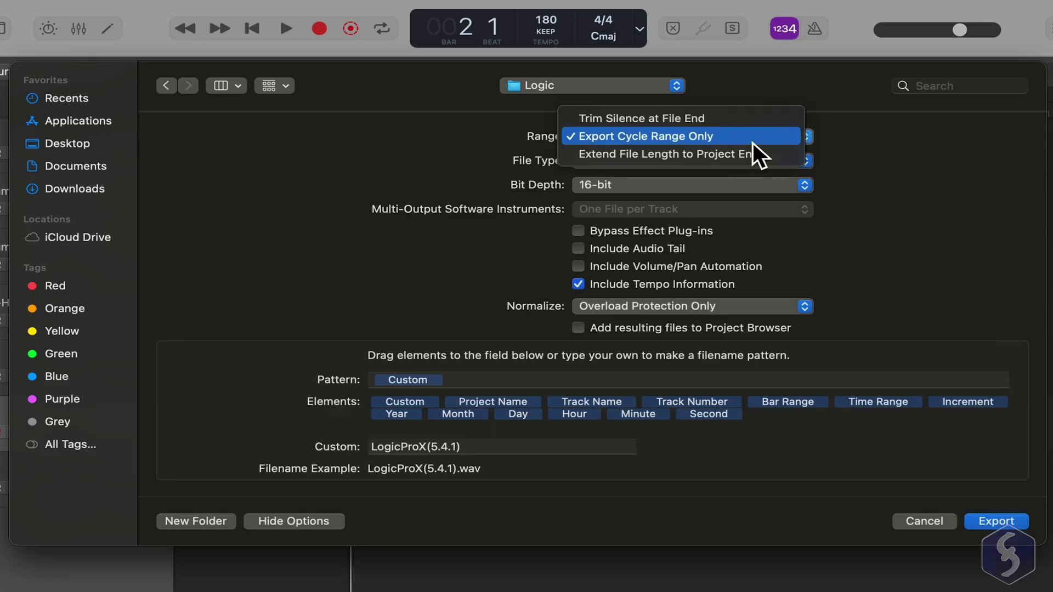
left_click(690, 122)
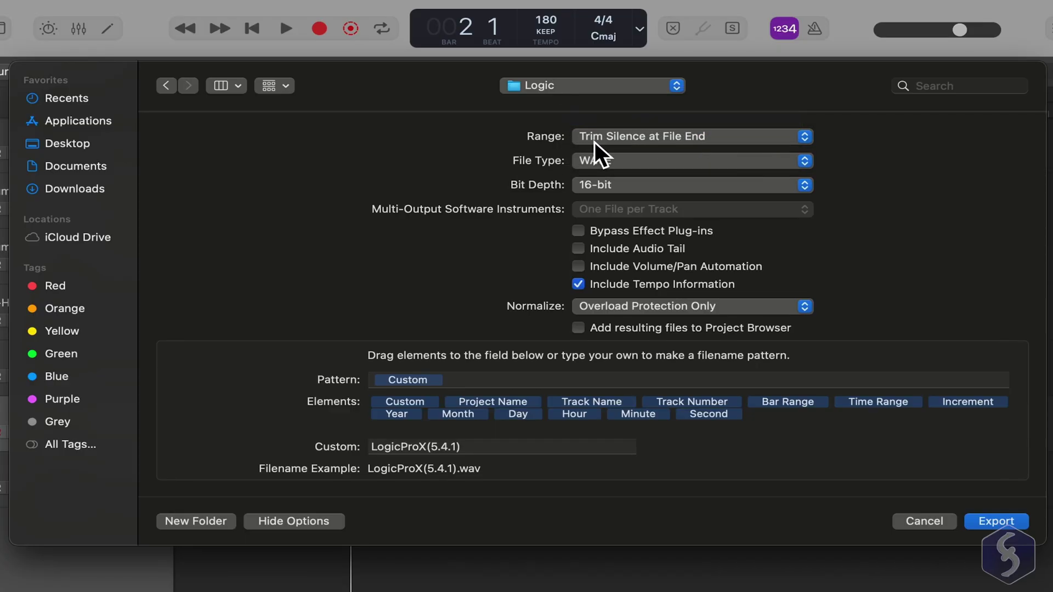
left_click(709, 144)
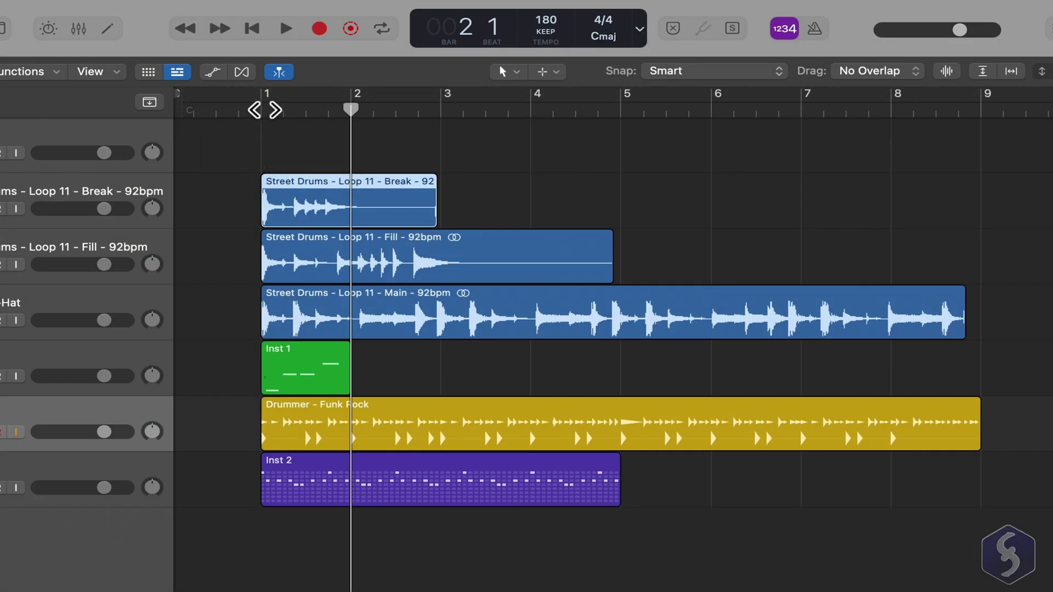
- Set bars 1–5 as the cycle range, select the regions, and open All Tracks as Audio Files export
left_click_drag(264, 108, 618, 131)
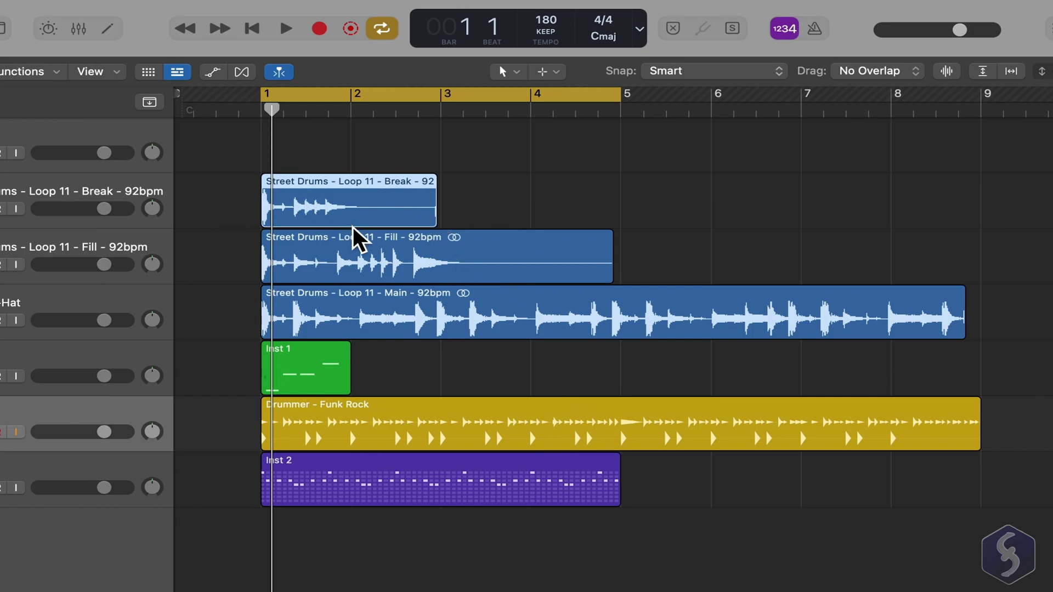
left_click(356, 244)
left_click(377, 299)
left_click(383, 268)
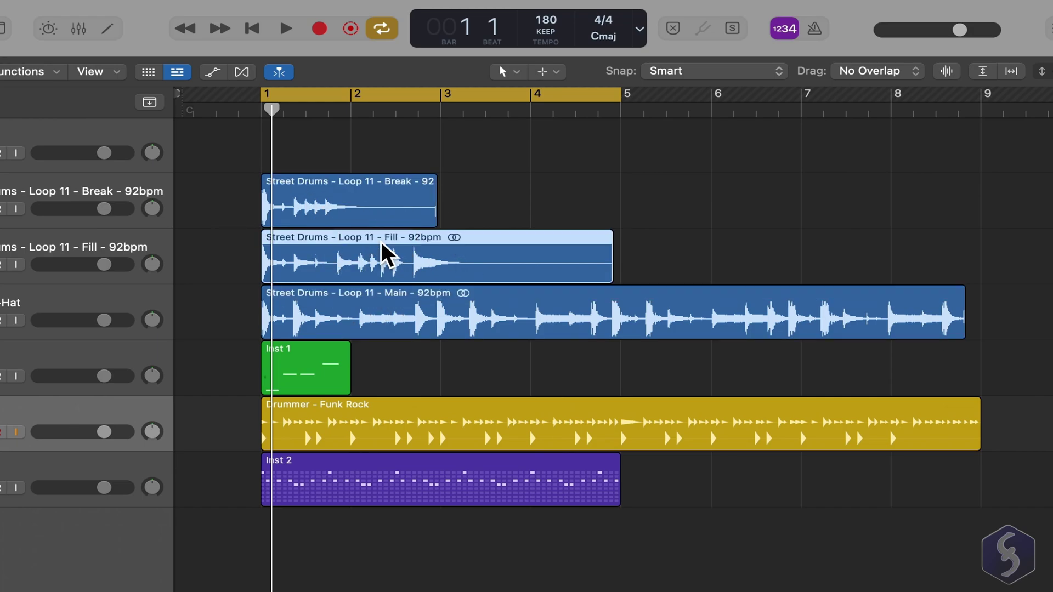
left_click(386, 203)
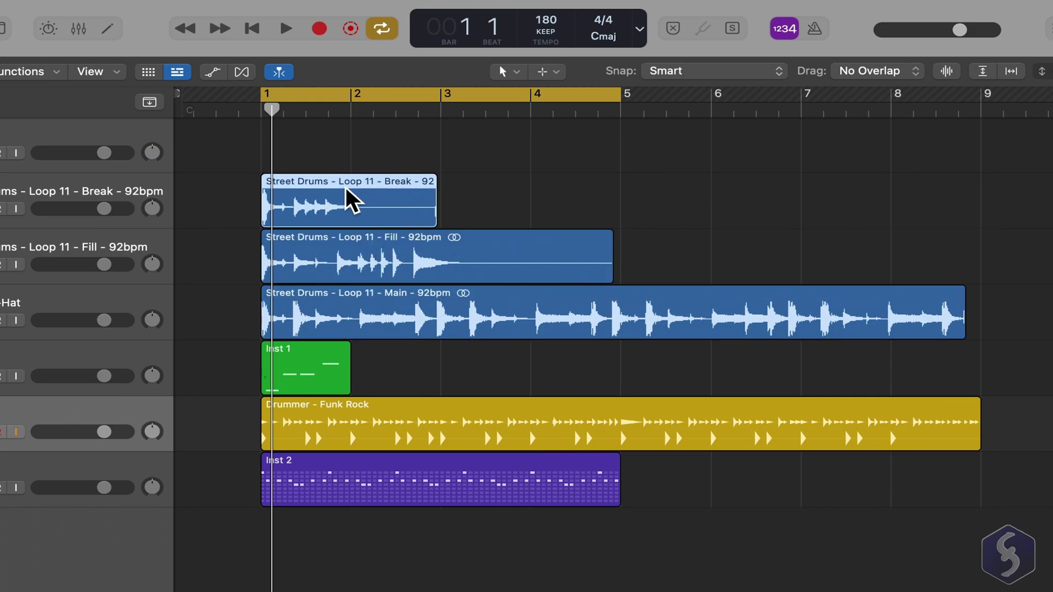
key("super+shift+e")
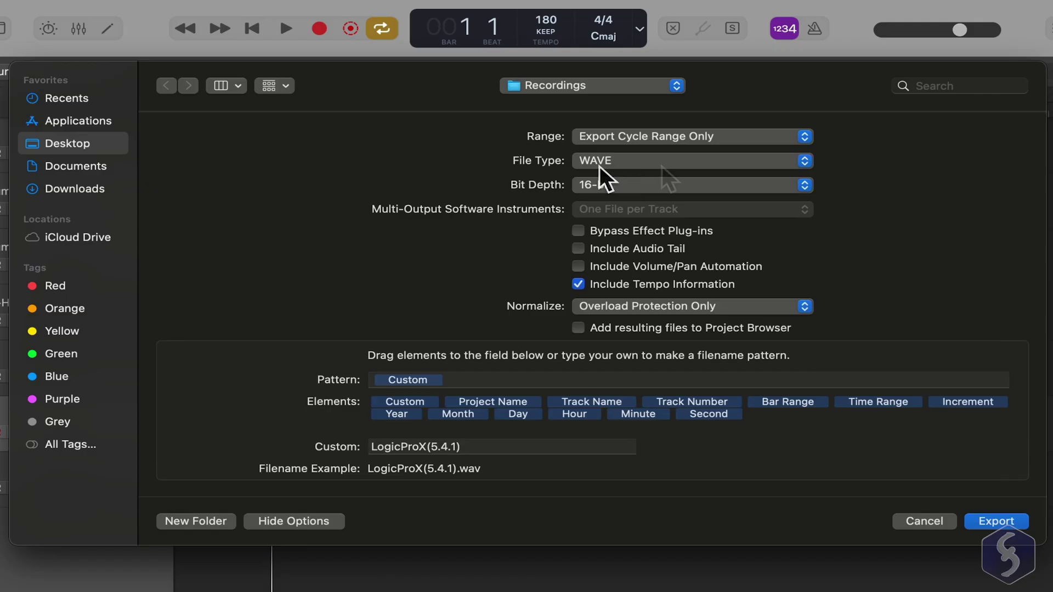
- Set the export file type to CAF, keeping bit depth at 16-bit
left_click(680, 164)
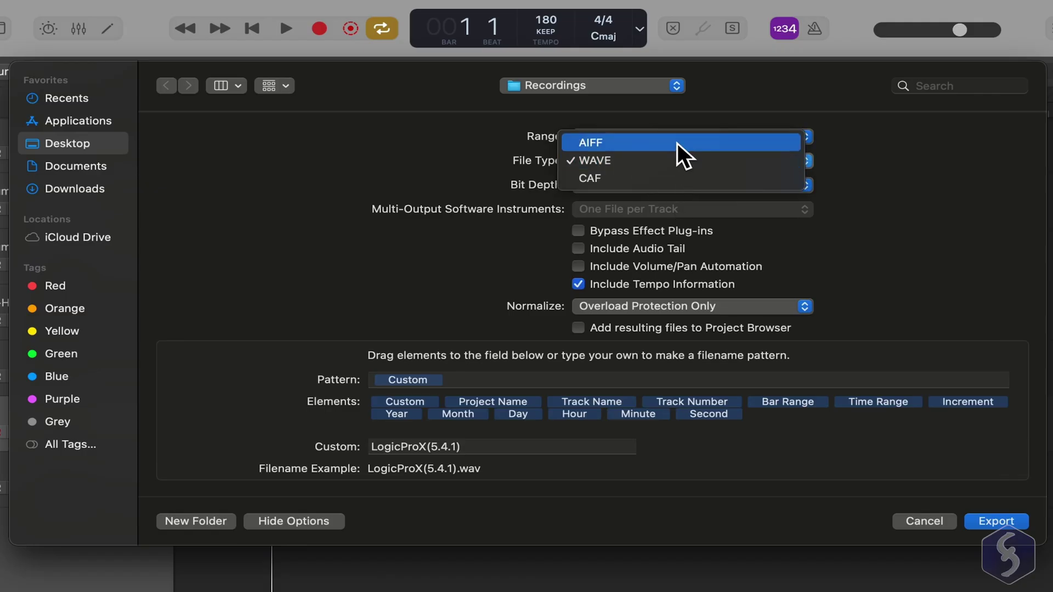
left_click(676, 143)
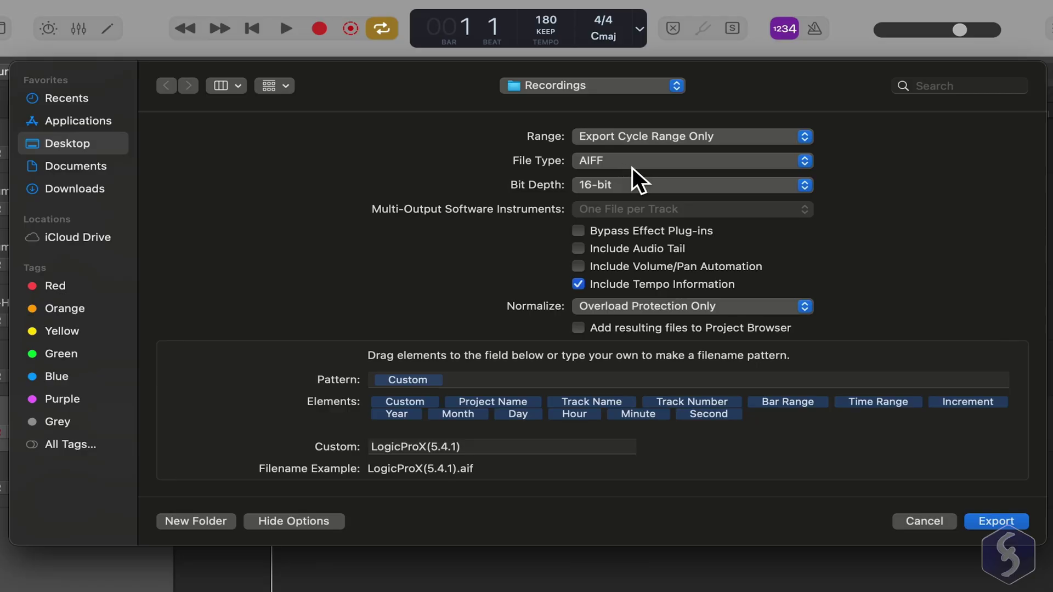
left_click(633, 168)
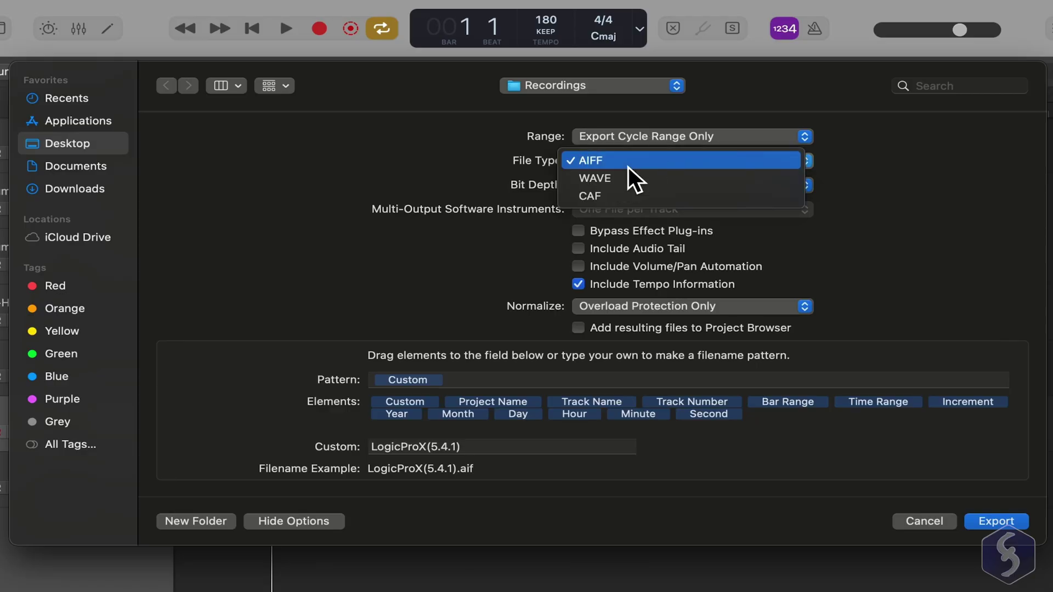
left_click(620, 195)
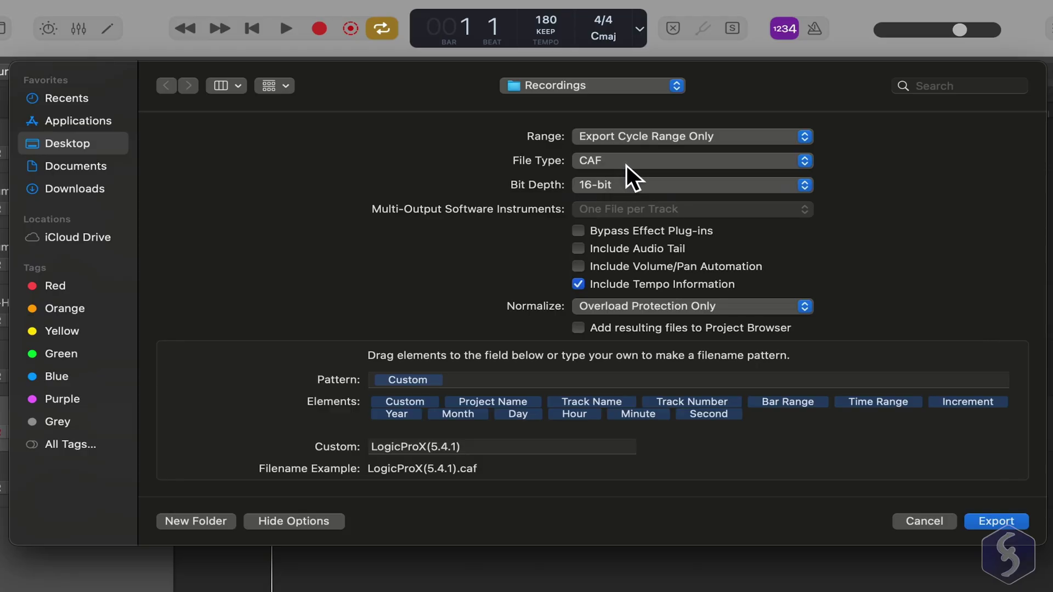
left_click(623, 183)
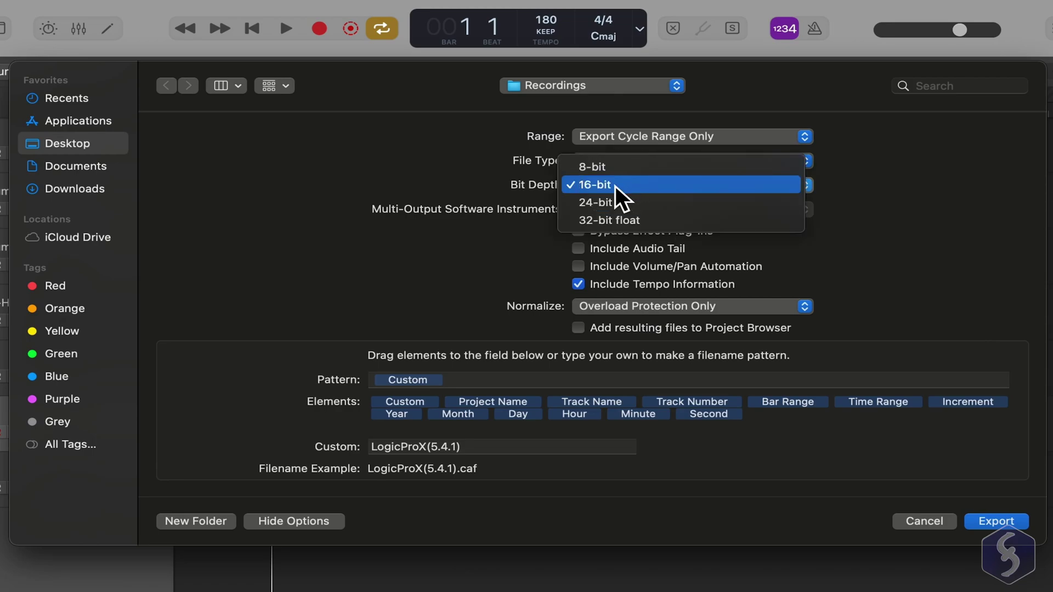
left_click(615, 186)
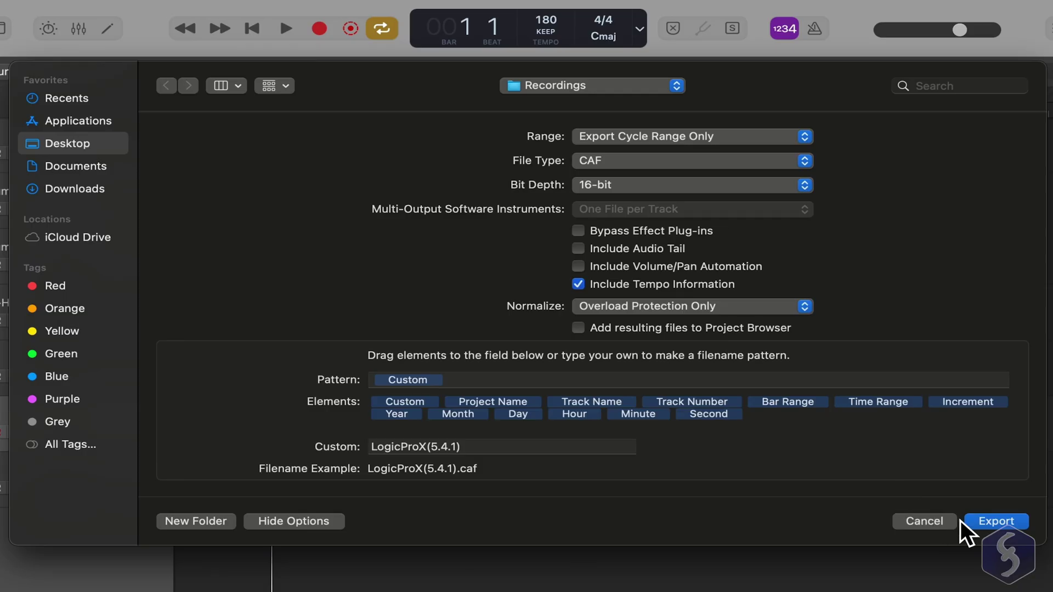
left_click(995, 521)
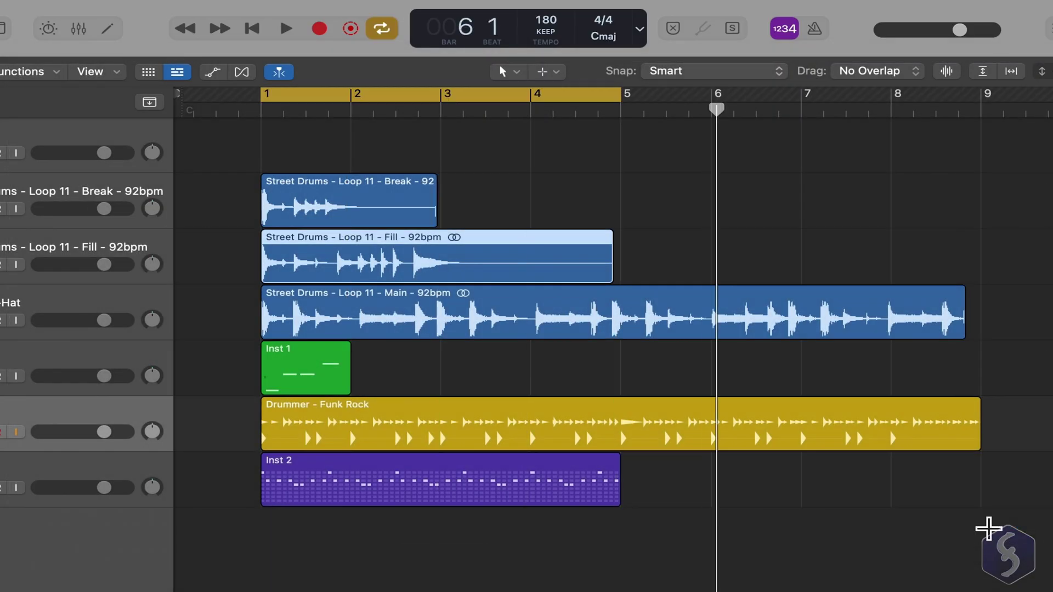